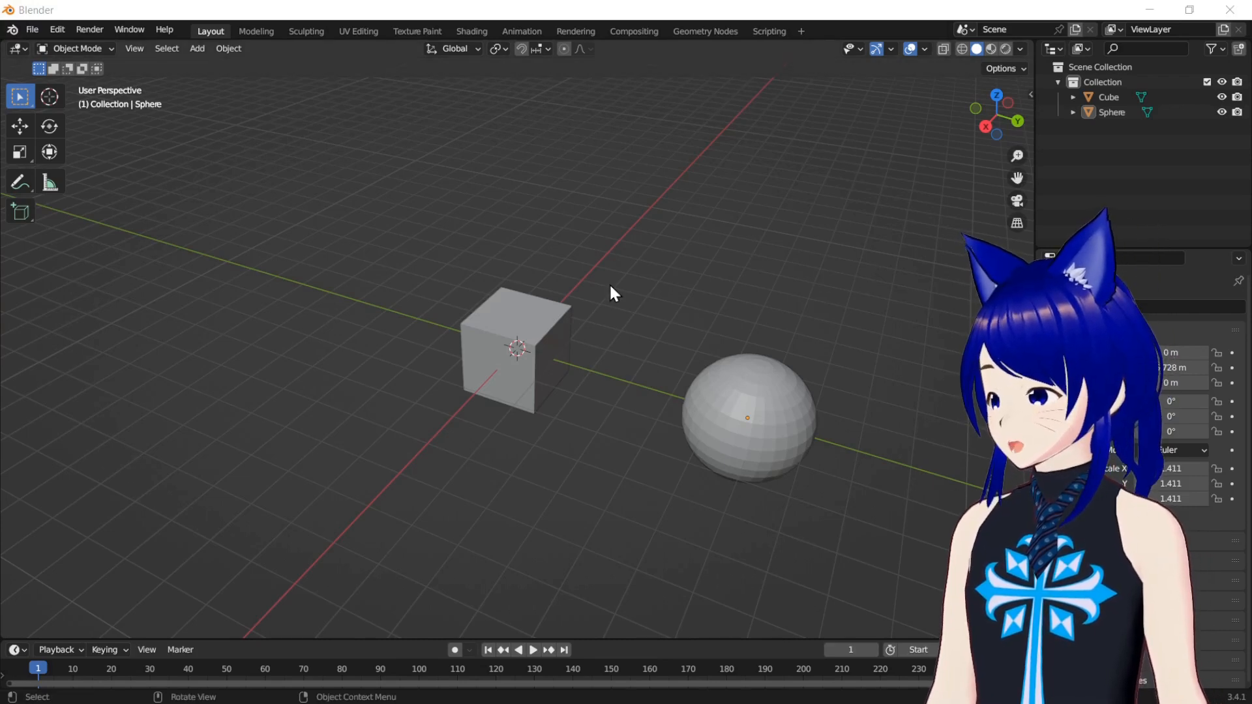
Duplicate the cube and place the copy above and behind the original
{"action": "left_click", "coordinate": [530, 322]}
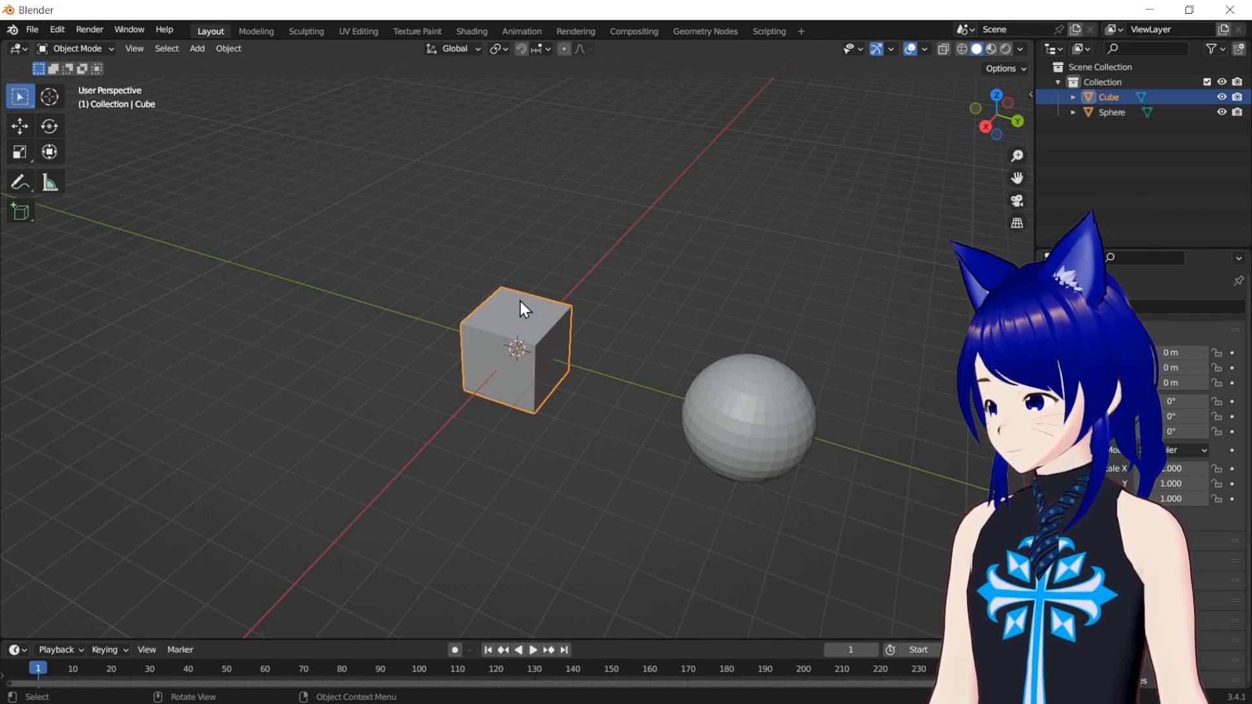
{"action": "right_click", "coordinate": [529, 316]}
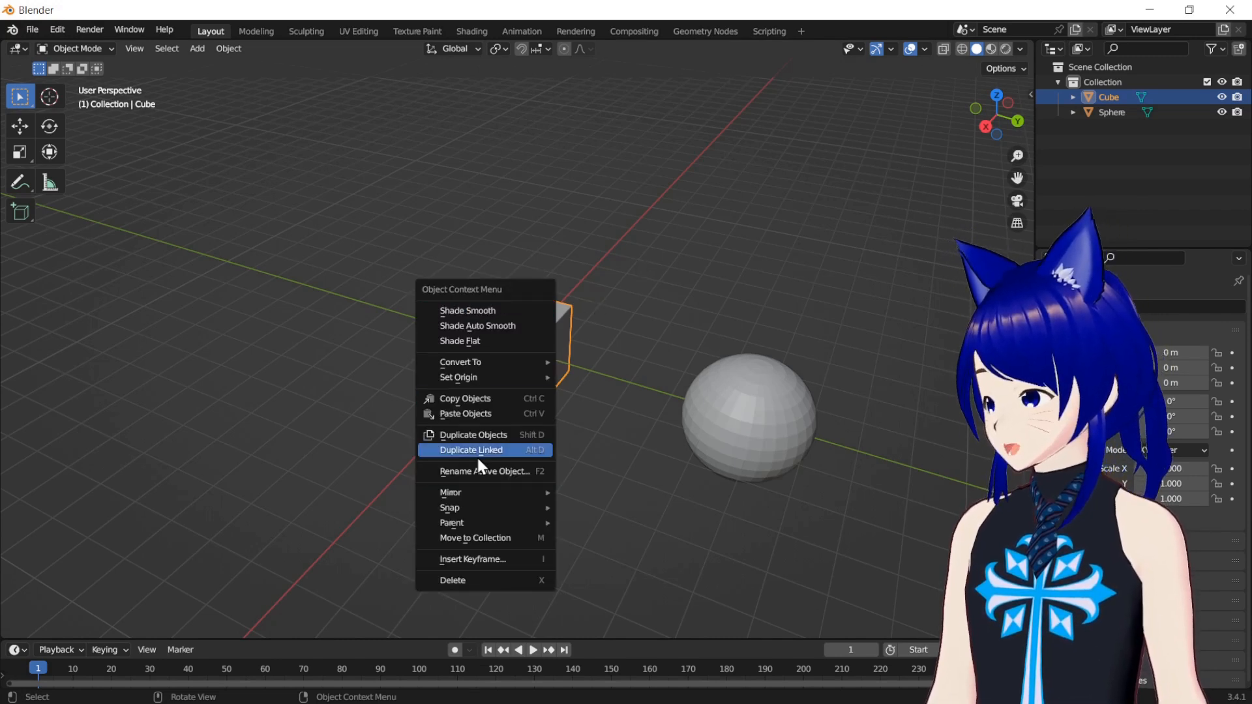
{"action": "left_click", "coordinate": [484, 436]}
{"action": "left_click", "coordinate": [564, 228]}
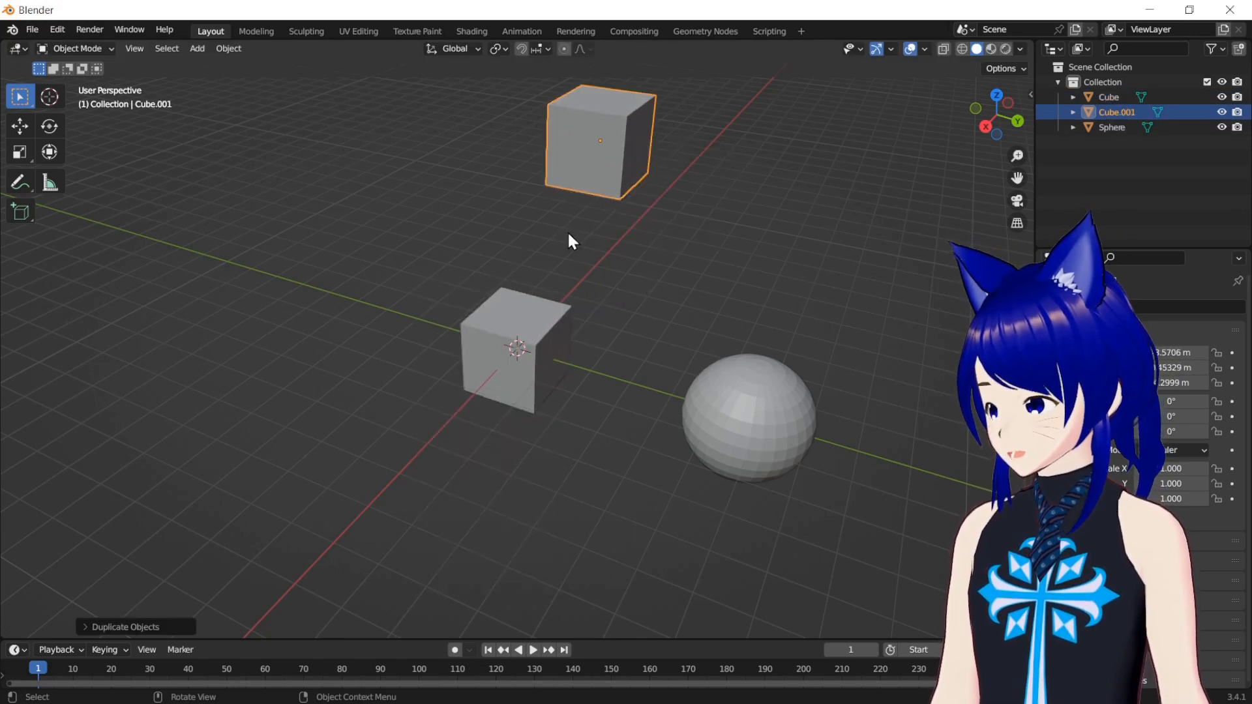
Join the duplicated cube and the original cube into one object and enter Edit Mode
{"action": "left_click", "coordinate": [1073, 111]}
{"action": "left_click_drag", "start_coordinate": [988, 130], "coordinate": [769, 119]}
{"action": "left_click", "coordinate": [489, 316], "text": "shift"}
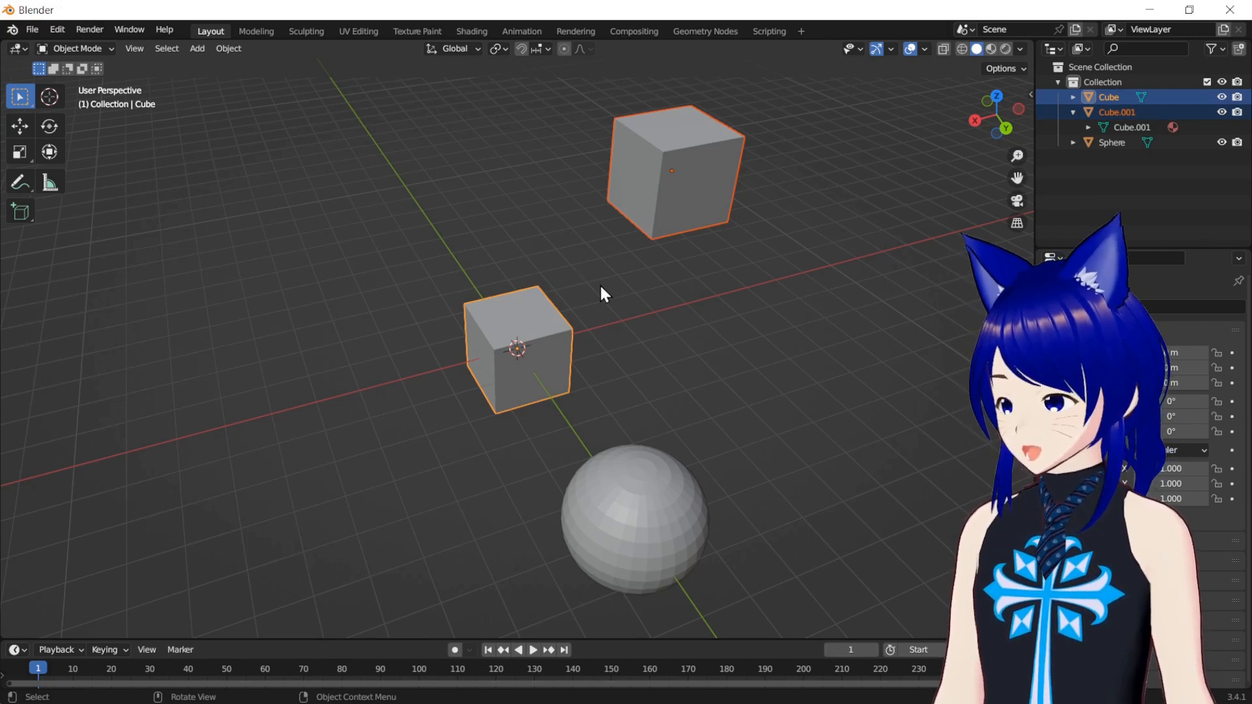
{"action": "right_click", "coordinate": [690, 202]}
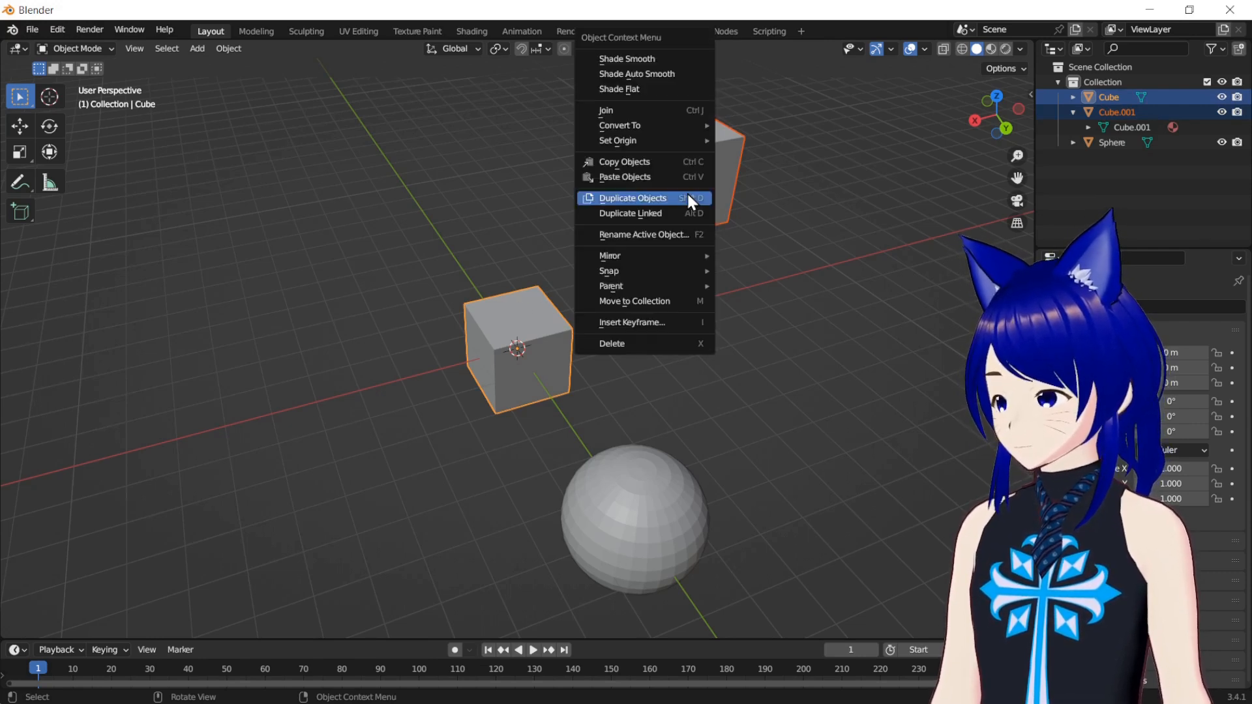
{"action": "left_click", "coordinate": [678, 108]}
{"action": "key", "text": "Tab"}
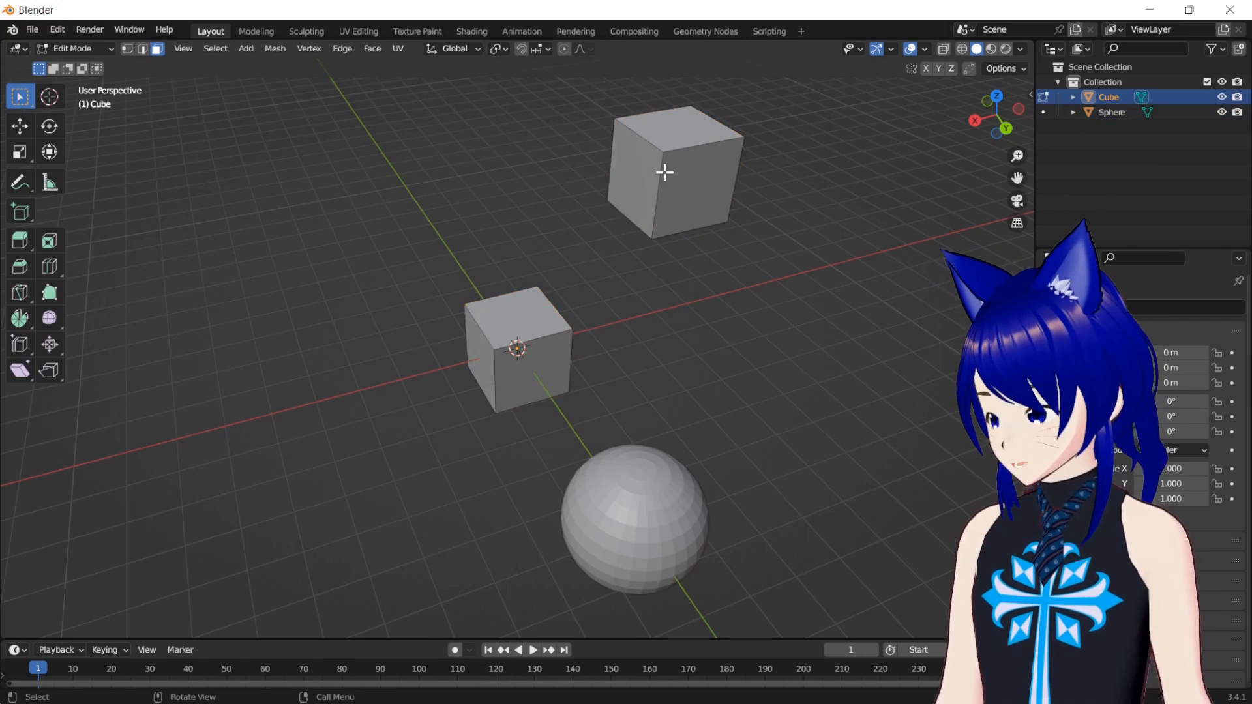
Try bridging the upper cube's side face to the lower cube's top face, and undo the bridge
{"action": "left_click", "coordinate": [618, 188]}
{"action": "left_click", "coordinate": [515, 308], "text": "shift"}
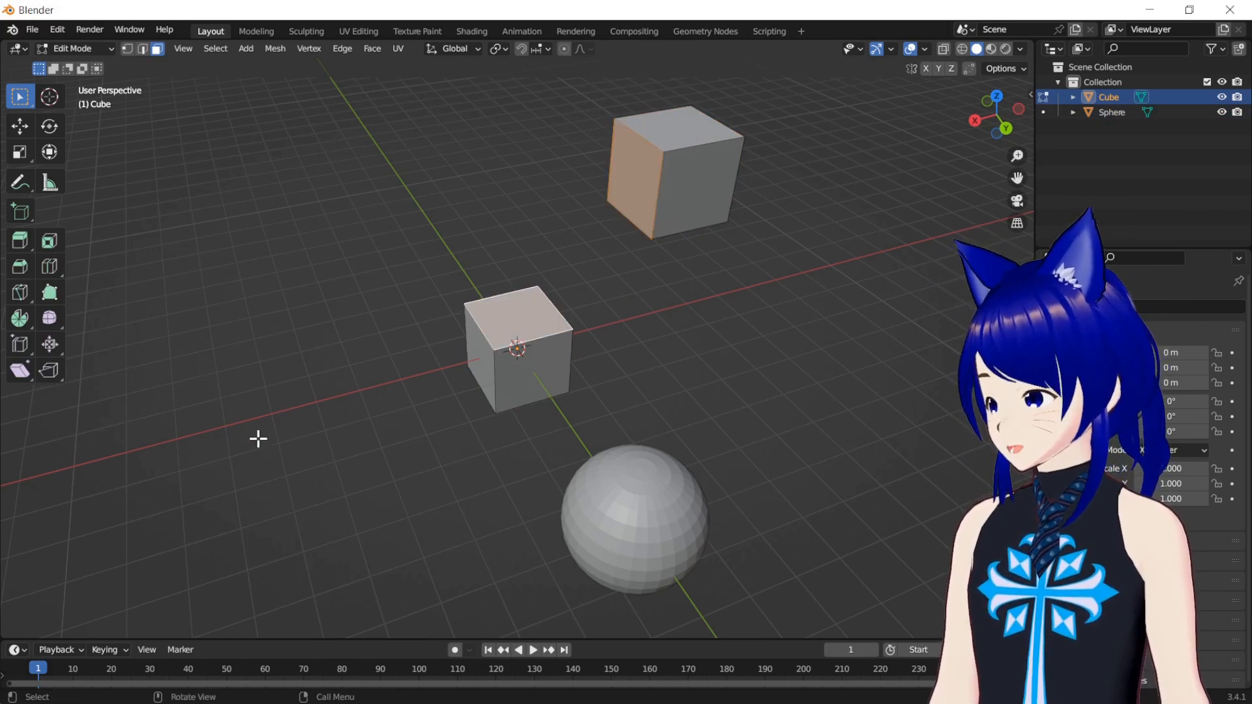
{"action": "right_click", "coordinate": [510, 334]}
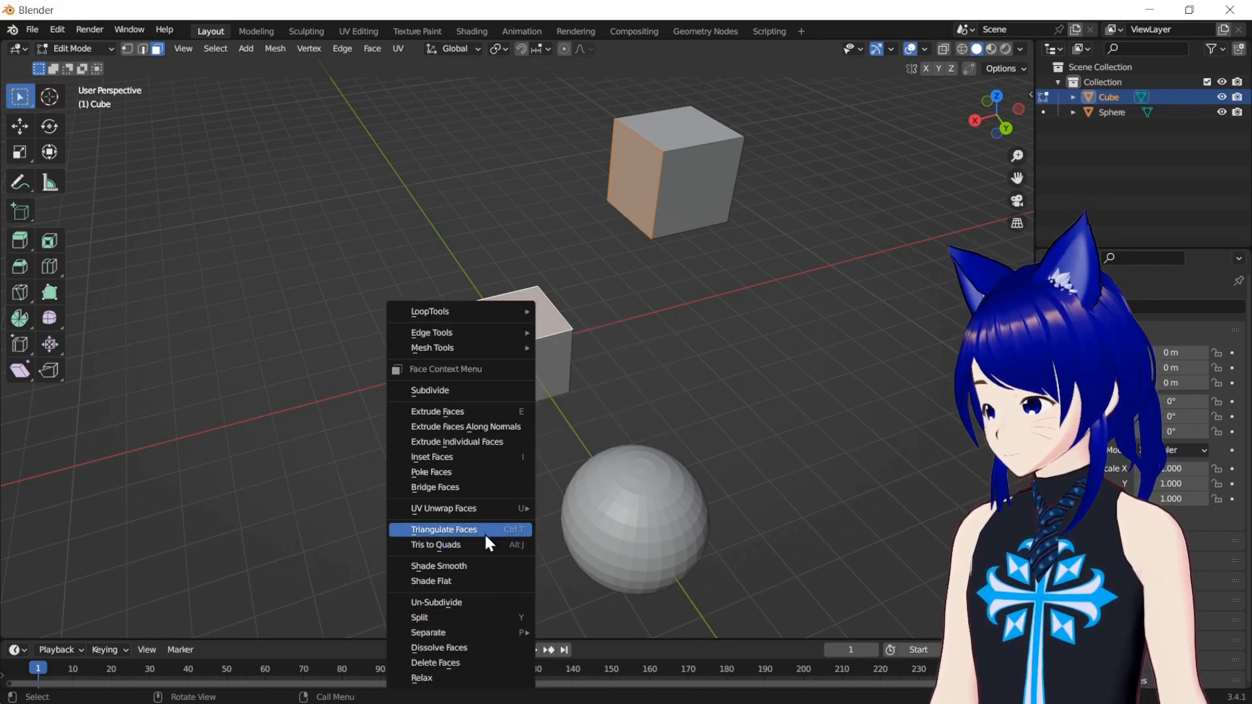
{"action": "left_click", "coordinate": [491, 486]}
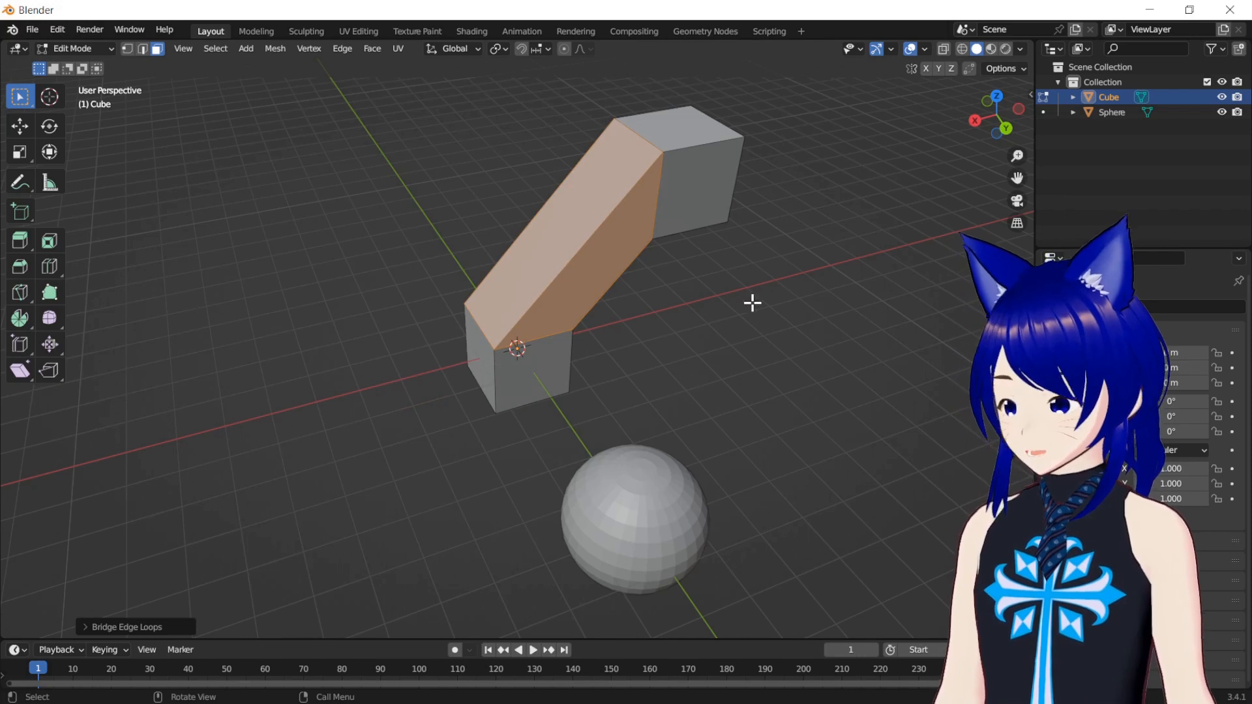
{"action": "key", "text": "ctrl+z"}
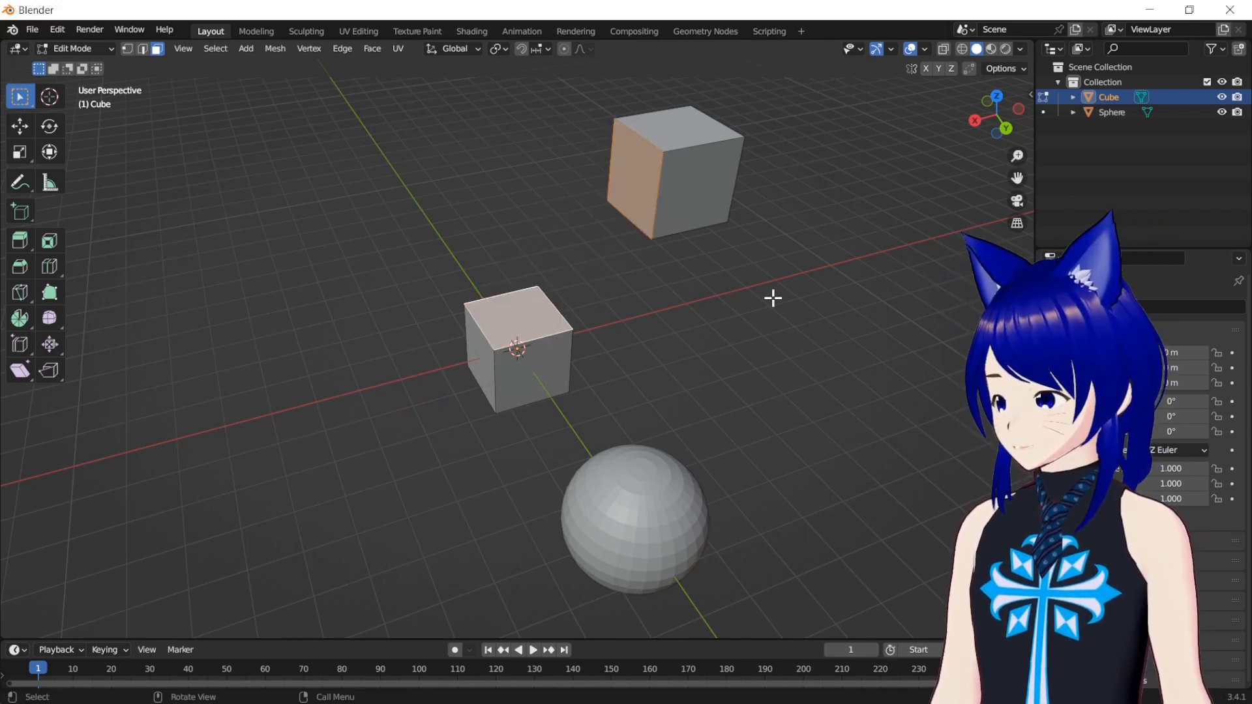
Delete the upper cube's side face and the lower cube's top face
{"action": "left_click", "coordinate": [634, 217]}
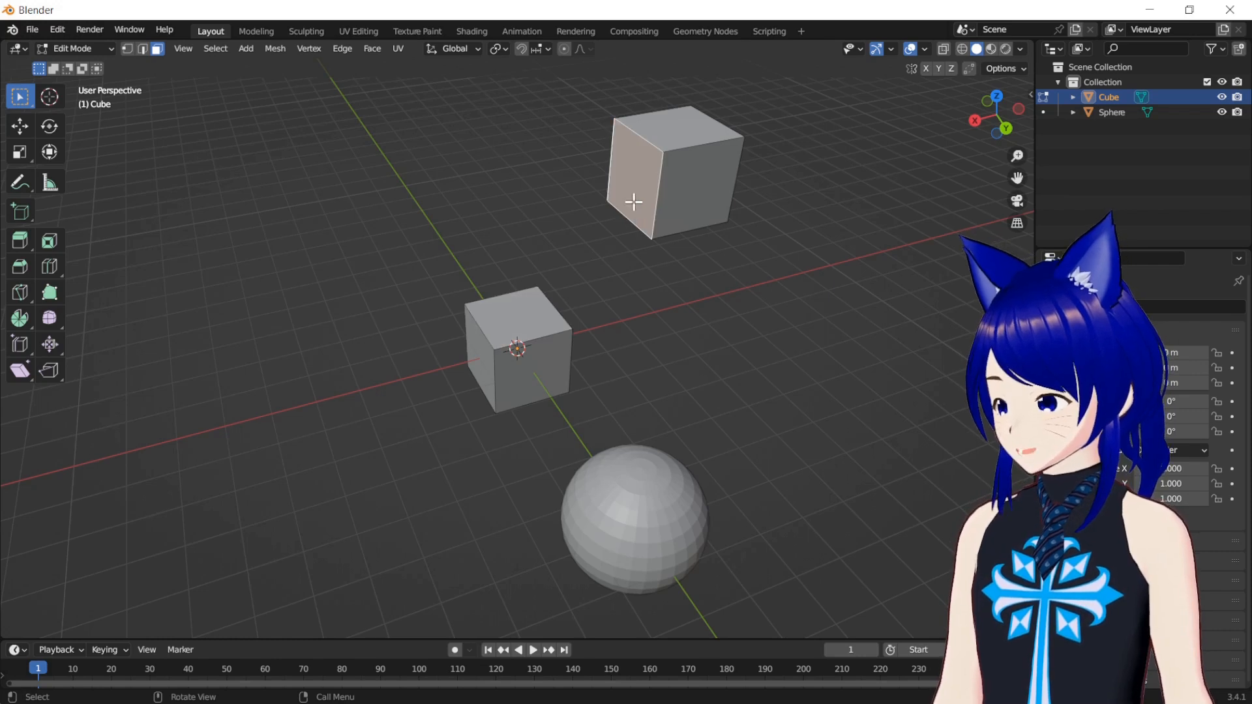
{"action": "left_click_drag", "start_coordinate": [1020, 155], "coordinate": [980, 314]}
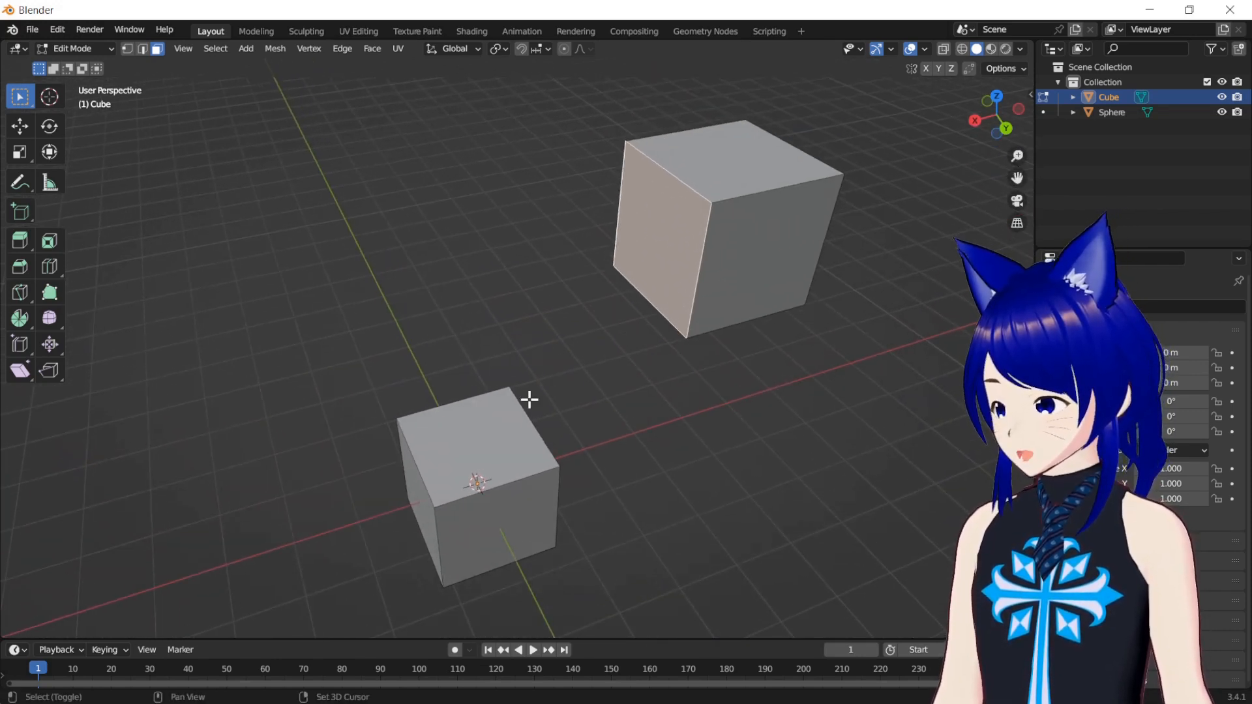
{"action": "left_click", "coordinate": [498, 423], "text": "shift"}
{"action": "key", "text": "x"}
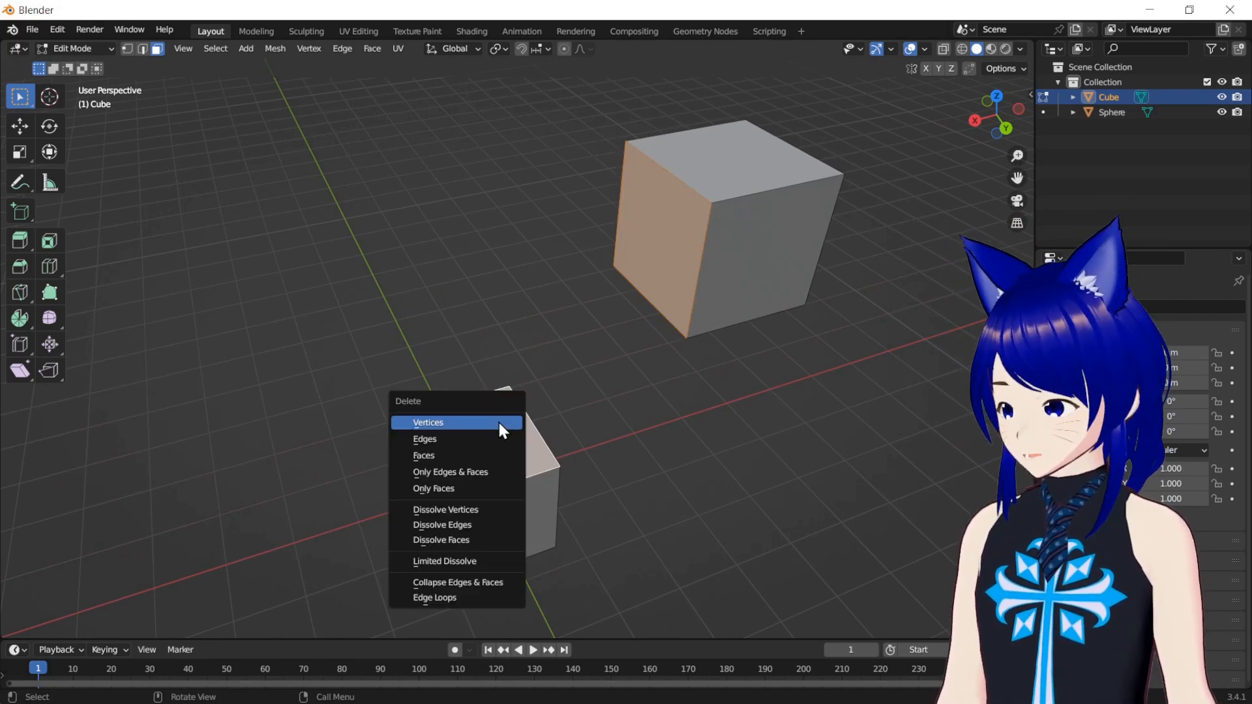
{"action": "left_click", "coordinate": [479, 454]}
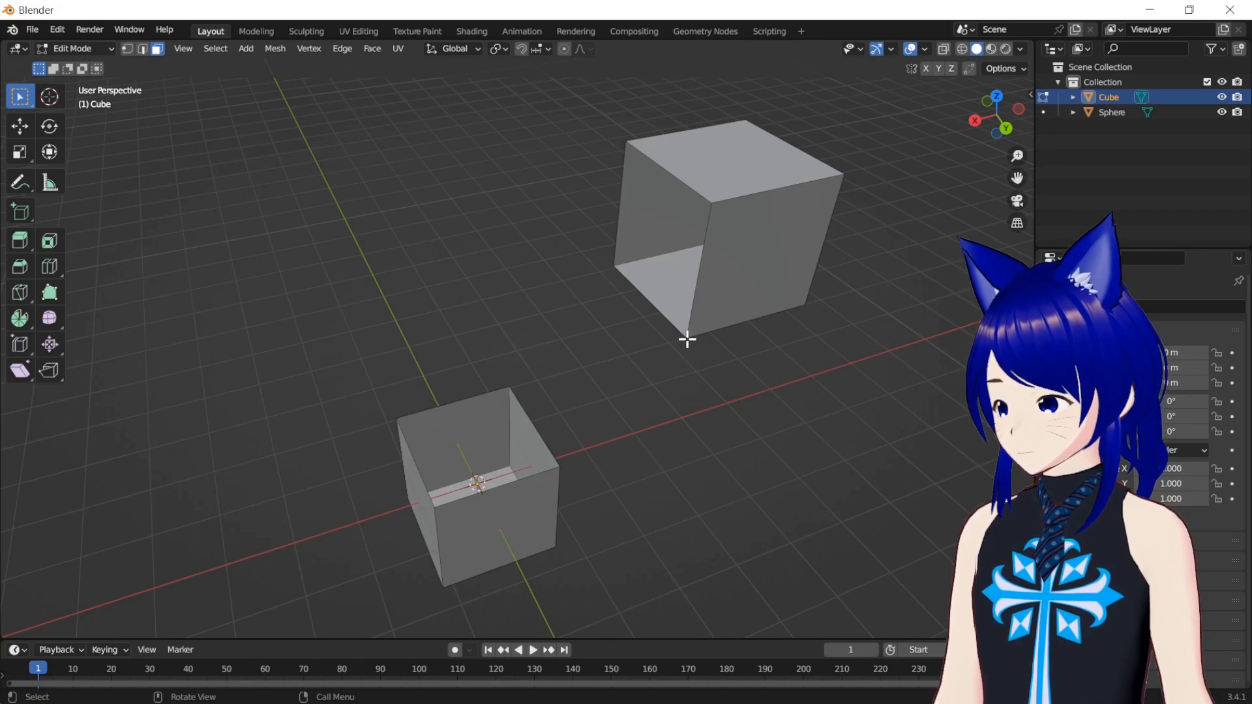
Switch to vertex selection and select the nearest corner vertices of the two cubes' openings
{"action": "left_click", "coordinate": [125, 53]}
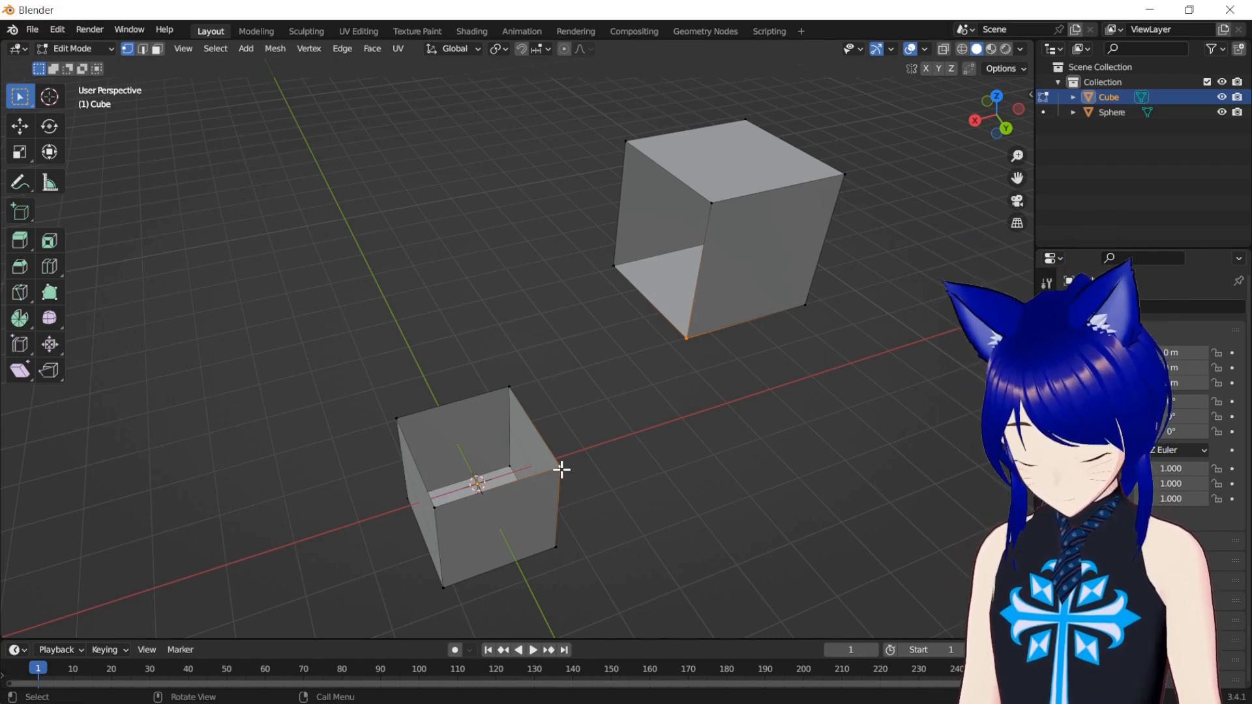
{"action": "key", "text": "ctrl+m"}
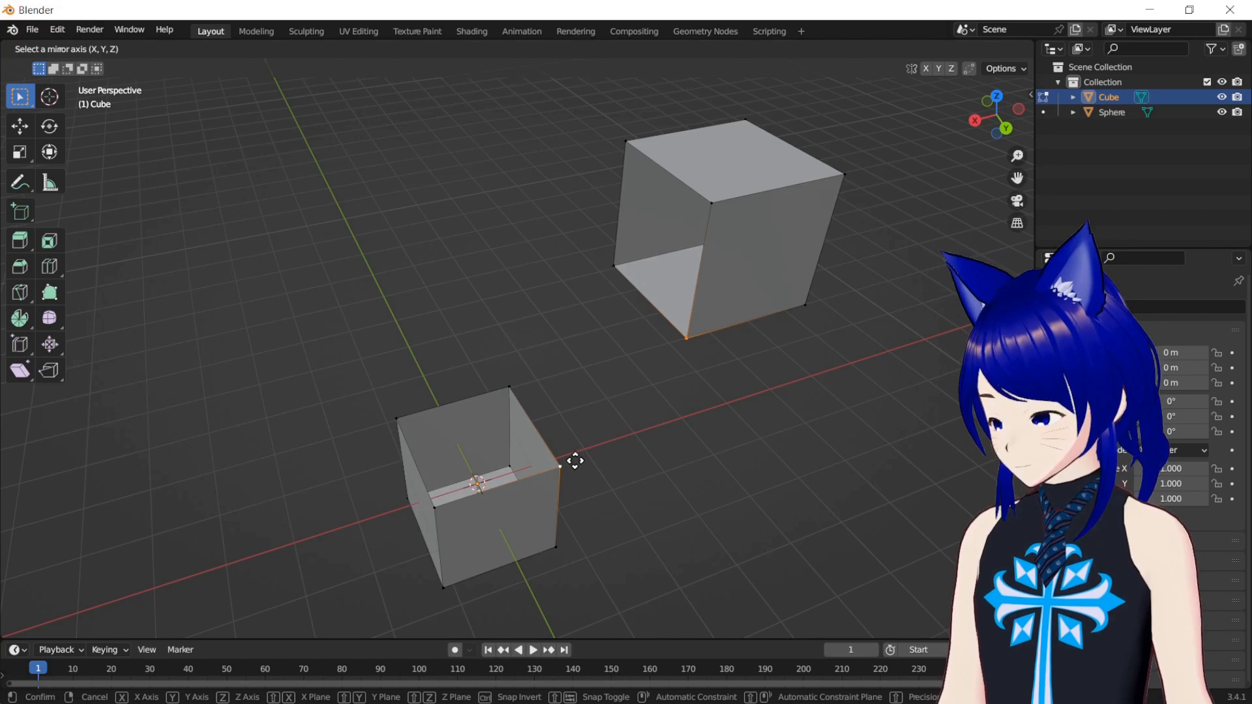
{"action": "key", "text": "Escape"}
{"action": "key", "text": "alt+m"}
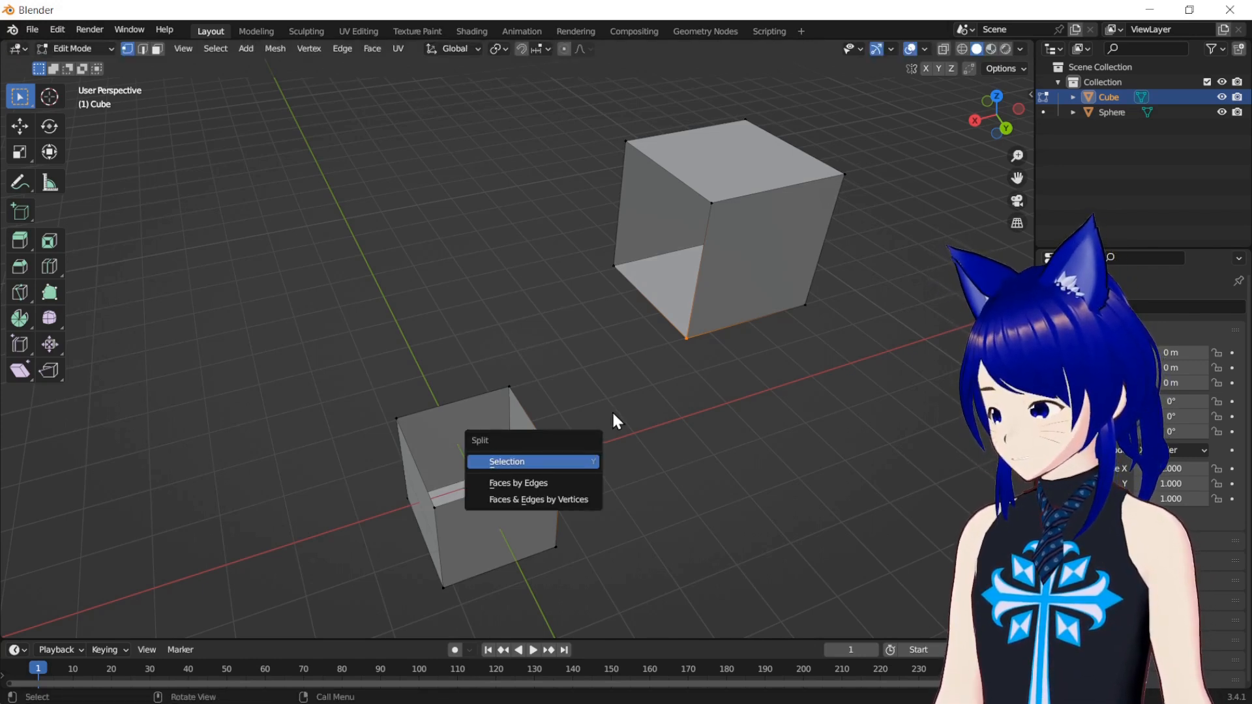
{"action": "left_click", "coordinate": [581, 460]}
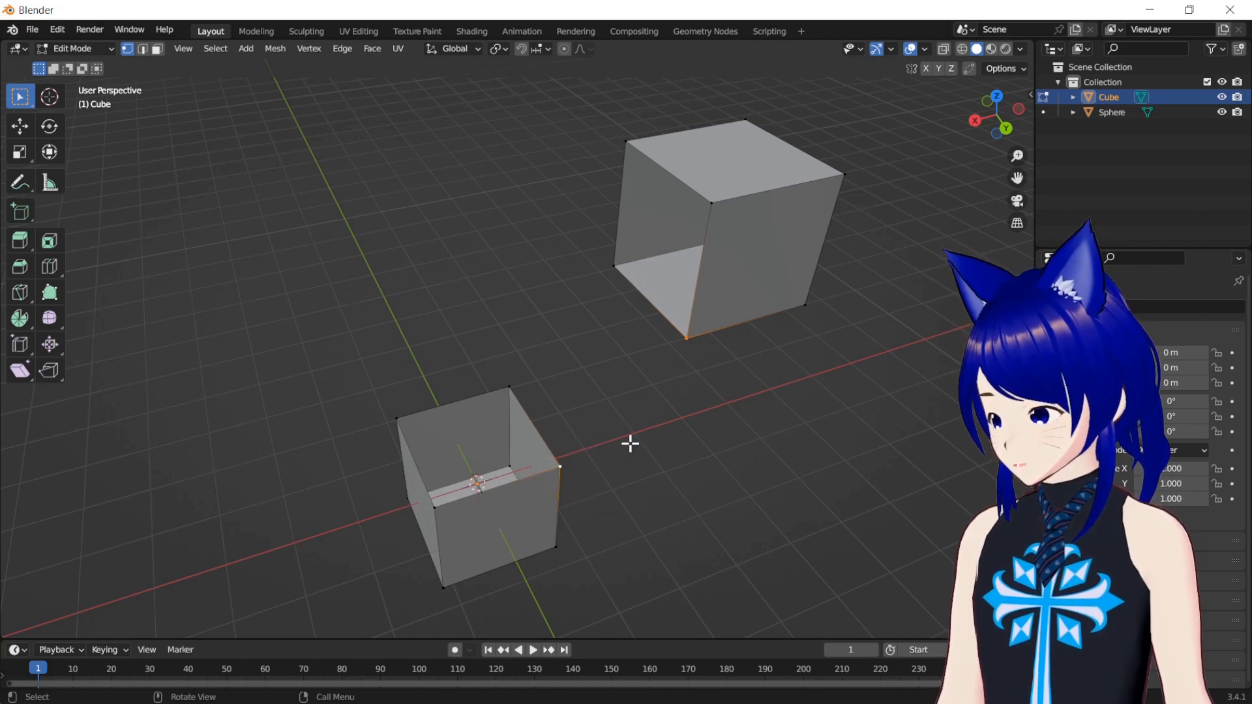
Try merging the two selected corner vertices At Center, and undo the merge
{"action": "key", "text": "m"}
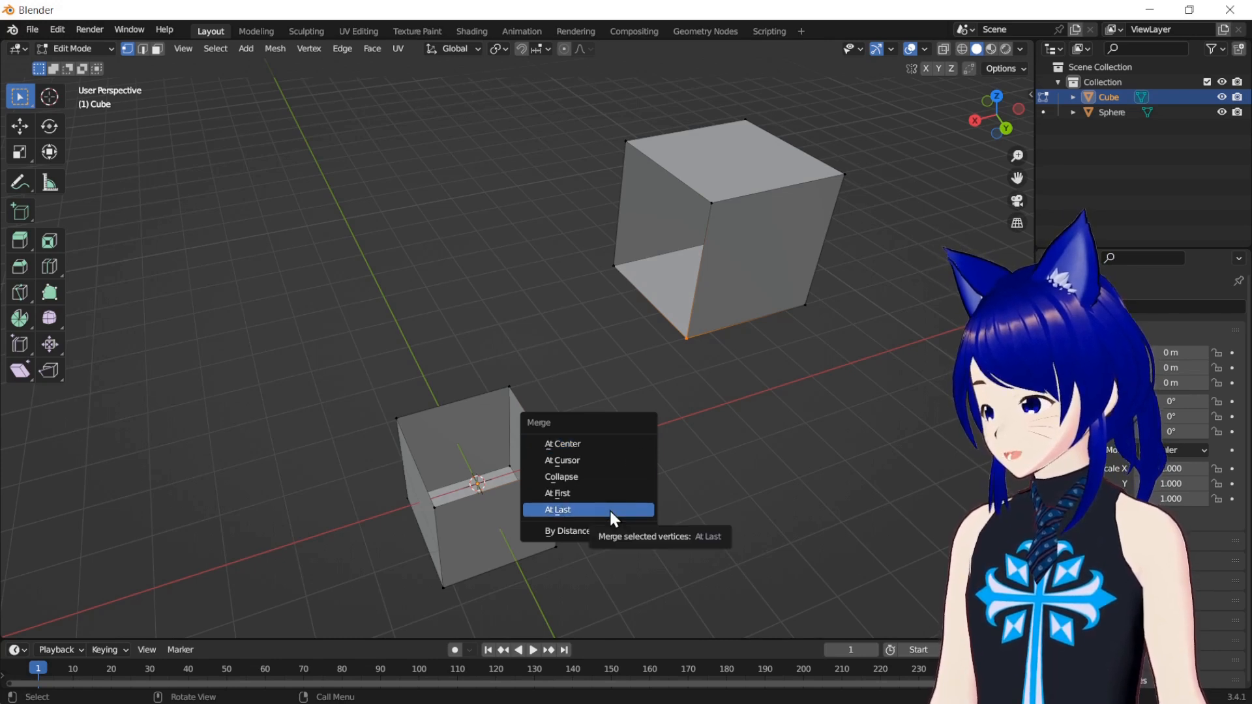
{"action": "left_click", "coordinate": [617, 439]}
{"action": "key", "text": "ctrl+z"}
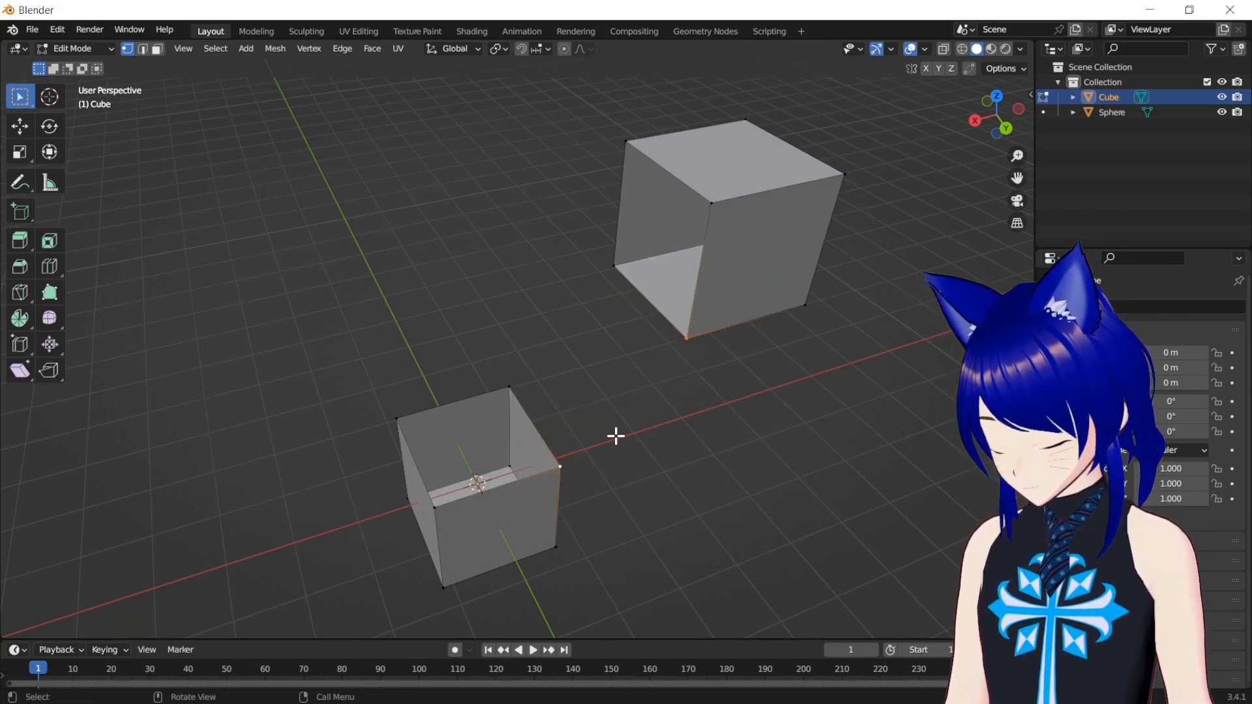
Try merging the two selected corner vertices At Cursor, and undo the merge
{"action": "key", "text": "m"}
{"action": "left_click", "coordinate": [611, 454]}
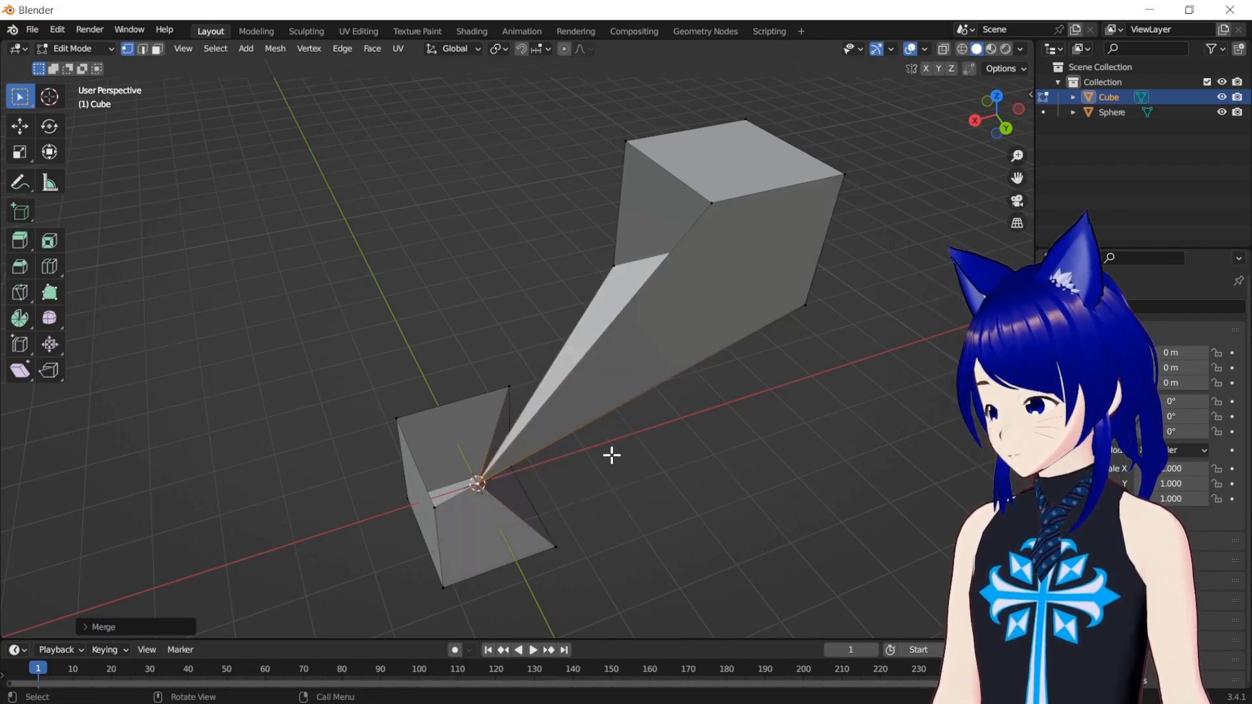
{"action": "key", "text": "ctrl+z"}
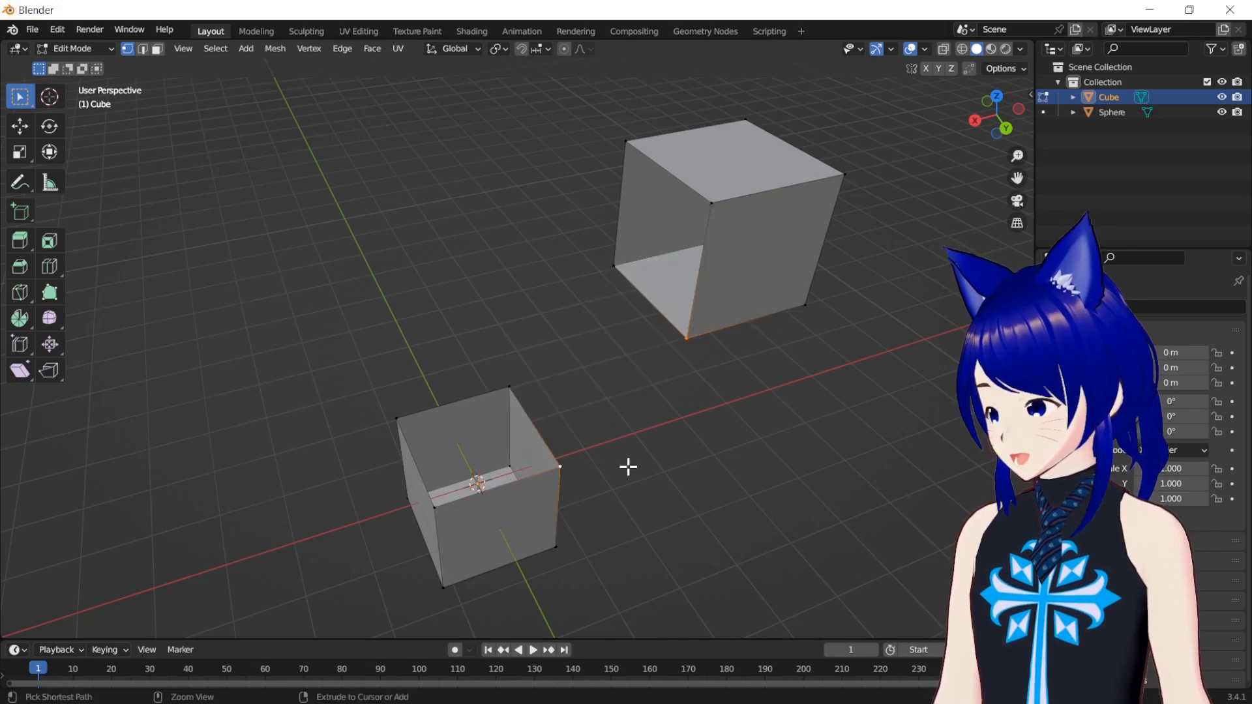
Try merging the two selected corner vertices with Collapse and with At First, and undo the At First merge
{"action": "key", "text": "m"}
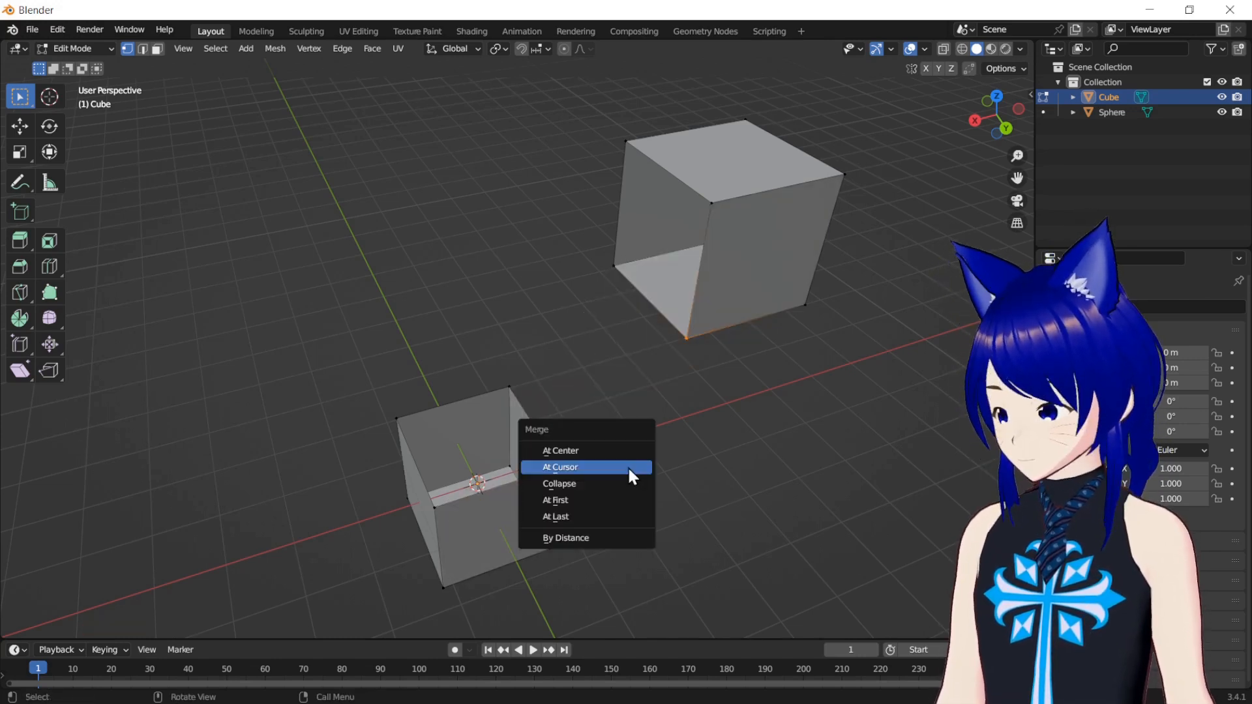
{"action": "left_click", "coordinate": [622, 487]}
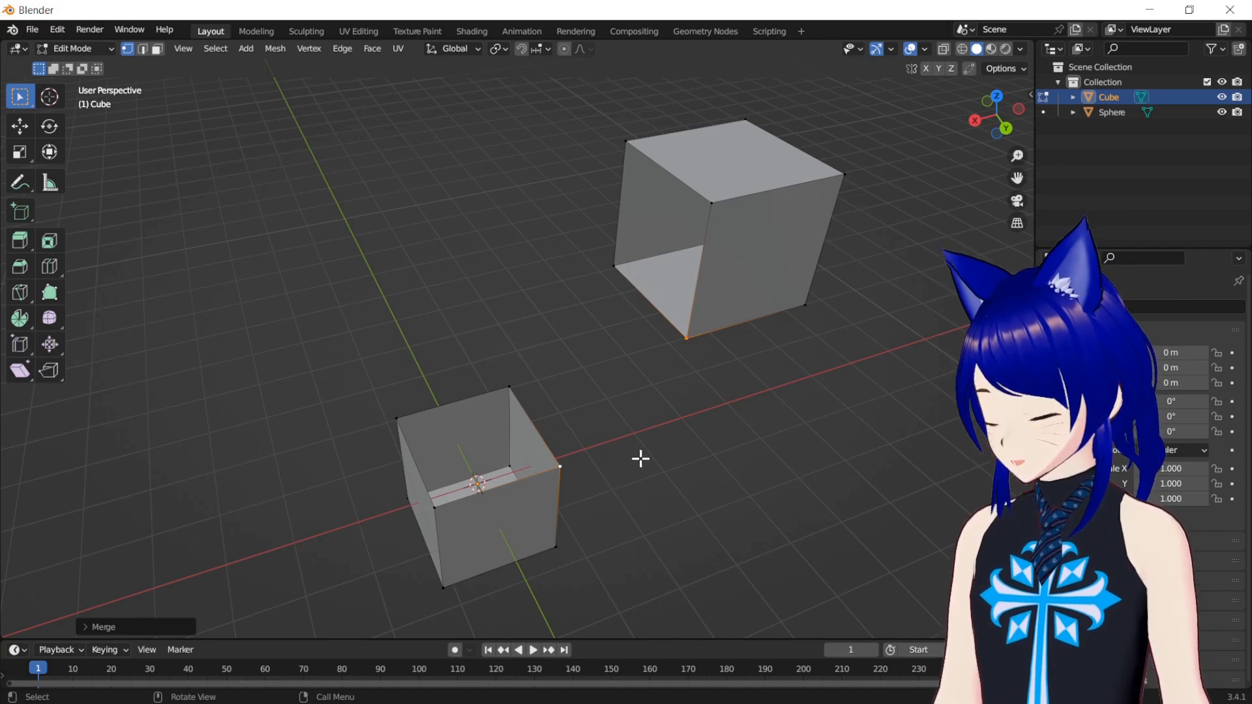
{"action": "key", "text": "m"}
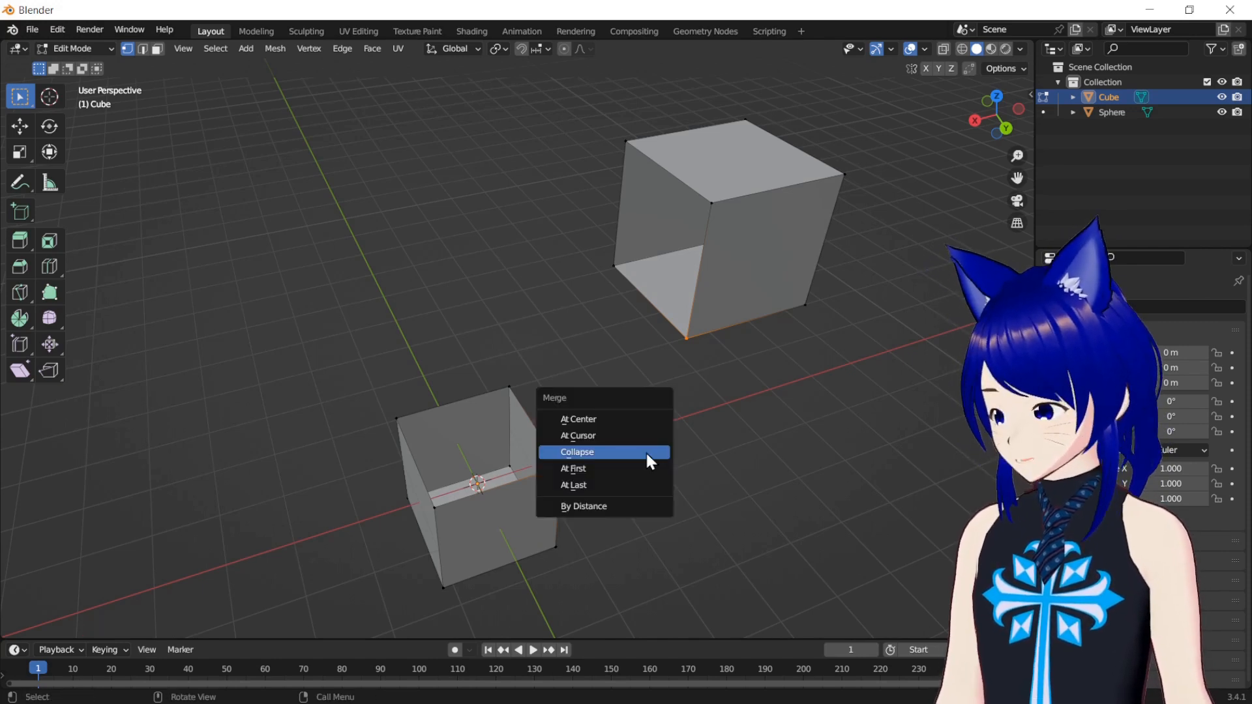
{"action": "left_click", "coordinate": [643, 468]}
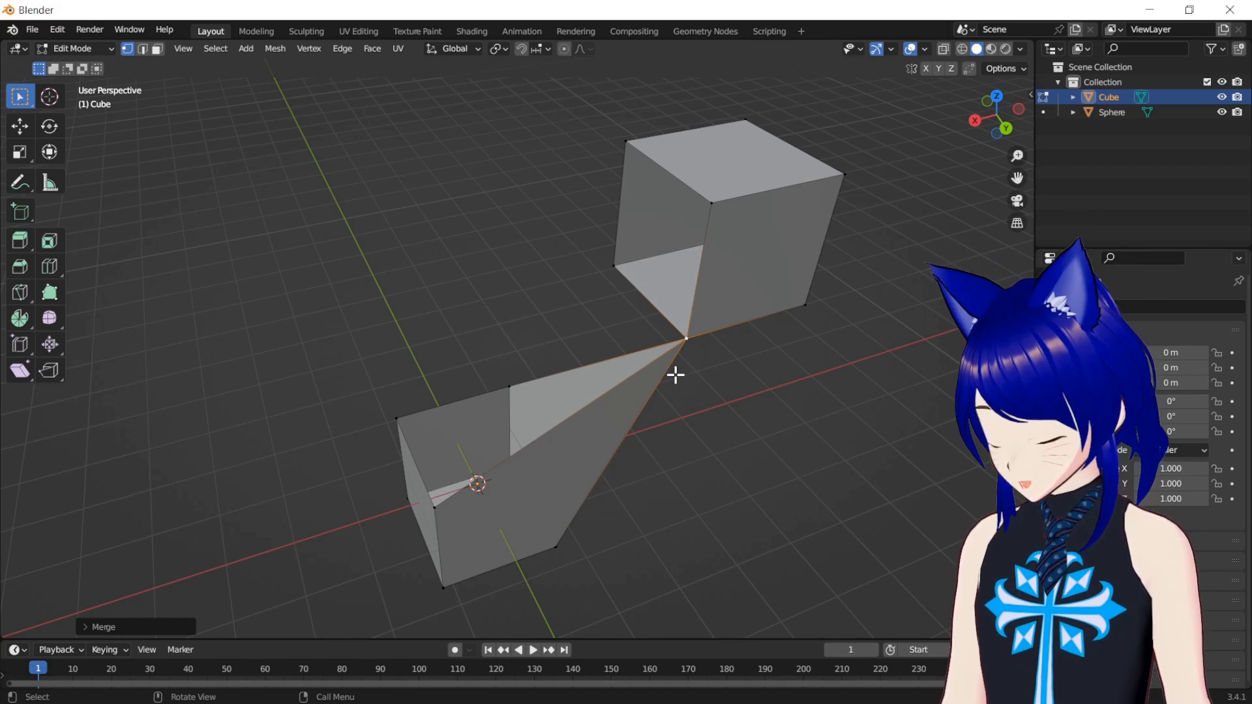
{"action": "key", "text": "ctrl+z"}
Try merging the two selected corner vertices At Last, and undo back to before the two faces were deleted
{"action": "key", "text": "m"}
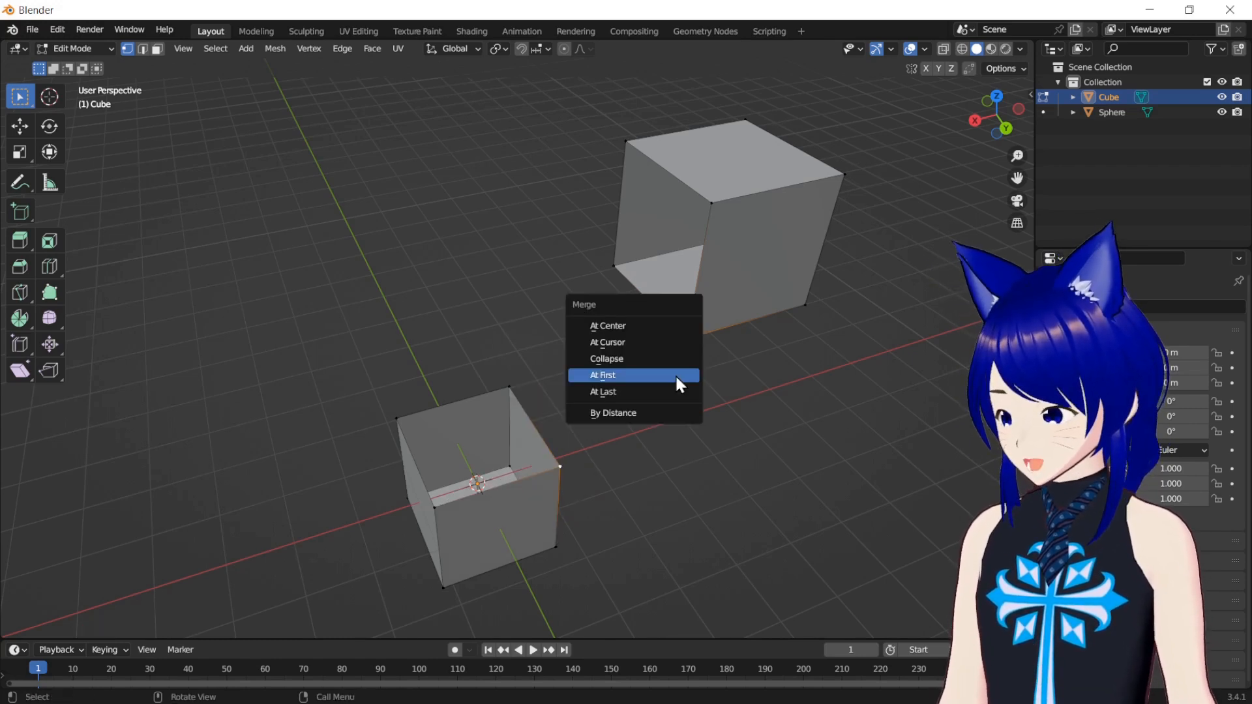
{"action": "left_click", "coordinate": [640, 392]}
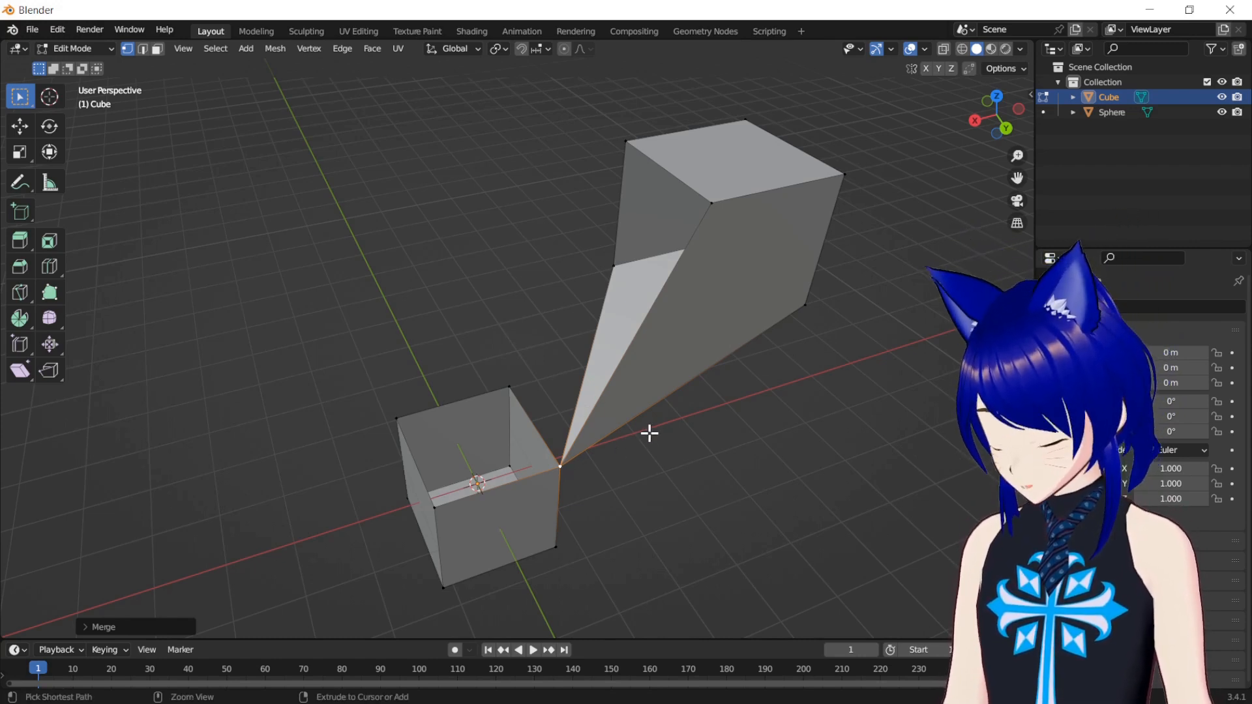
{"action": "key", "text": "ctrl+z"}
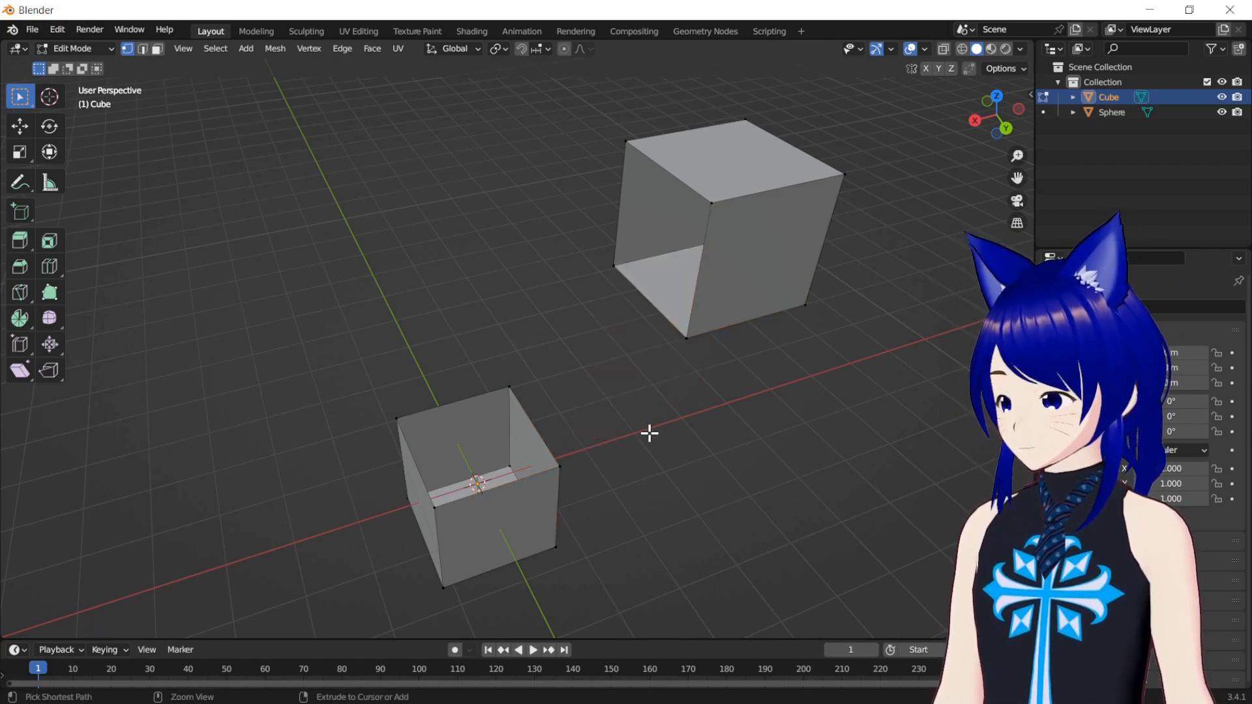
{"action": "key", "text": "ctrl+z"}
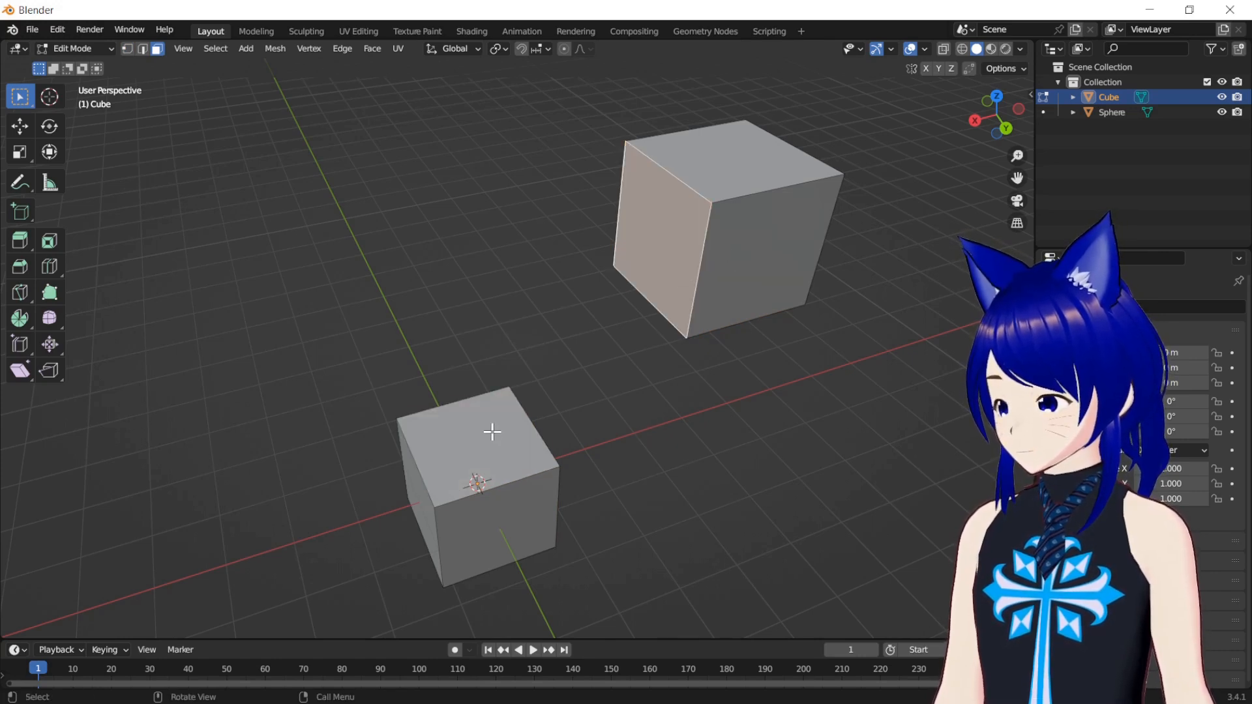
View the lower cube nearly side-on and hide the sphere in the viewport
{"action": "mouse_move", "coordinate": [1014, 178]}
{"action": "left_mouse_down"}
{"action": "mouse_move", "coordinate": [1013, 140]}
{"action": "mouse_move", "coordinate": [1012, 178]}
{"action": "left_mouse_up"}
{"action": "left_click_drag", "start_coordinate": [976, 127], "coordinate": [973, 117]}
{"action": "left_click_drag", "start_coordinate": [1016, 177], "coordinate": [1086, 172]}
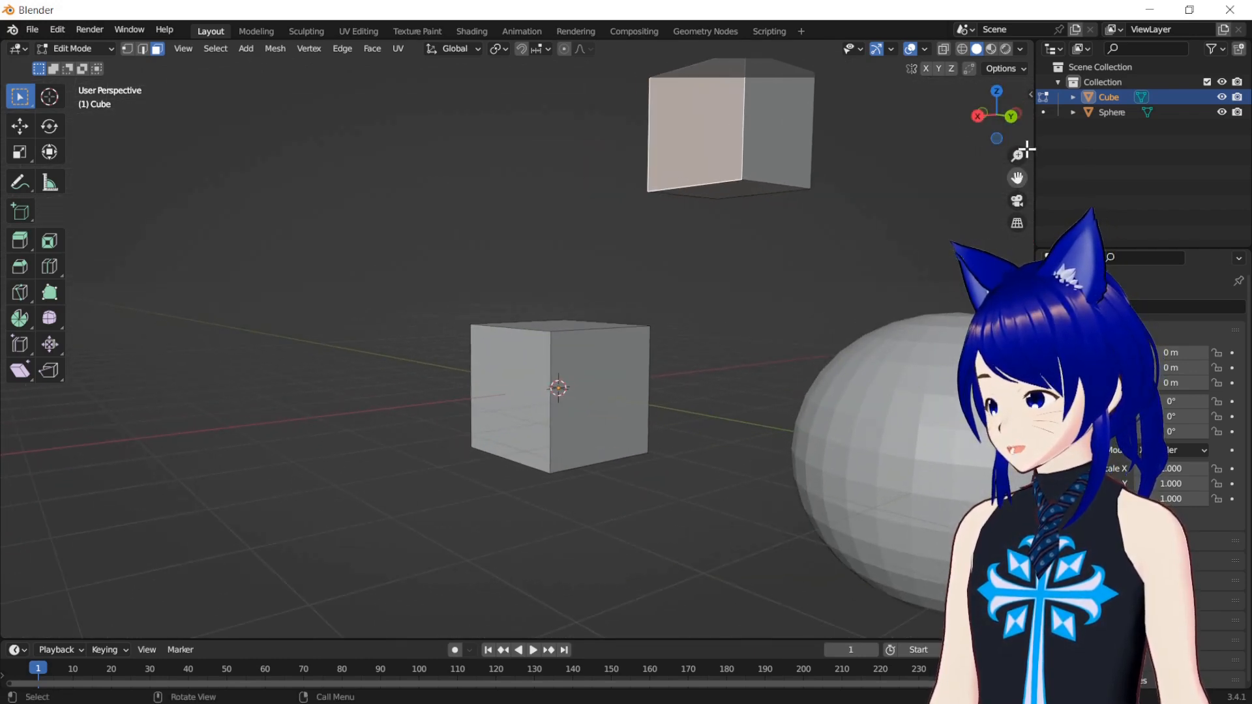
{"action": "left_click", "coordinate": [1221, 111]}
Add two closely spaced horizontal loop cuts around the middle of the lower cube
{"action": "left_click_drag", "start_coordinate": [1017, 163], "coordinate": [1015, 151]}
{"action": "left_click", "coordinate": [50, 266]}
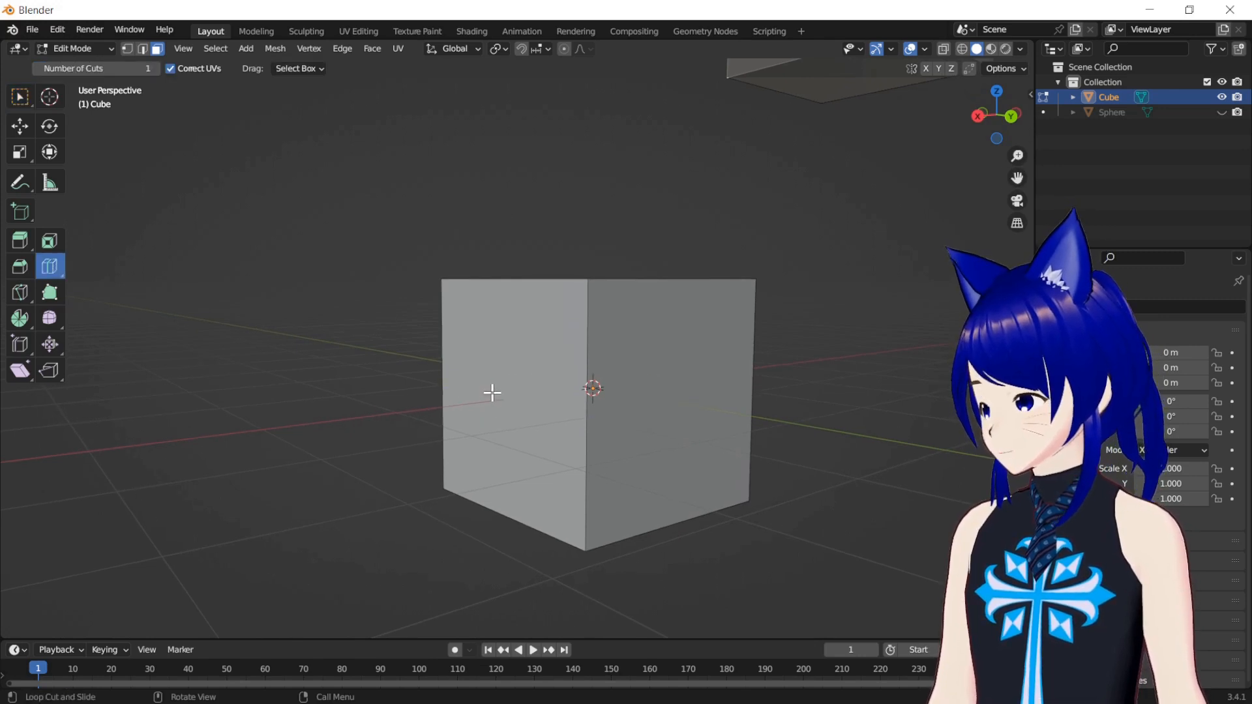
{"action": "left_click", "coordinate": [574, 403]}
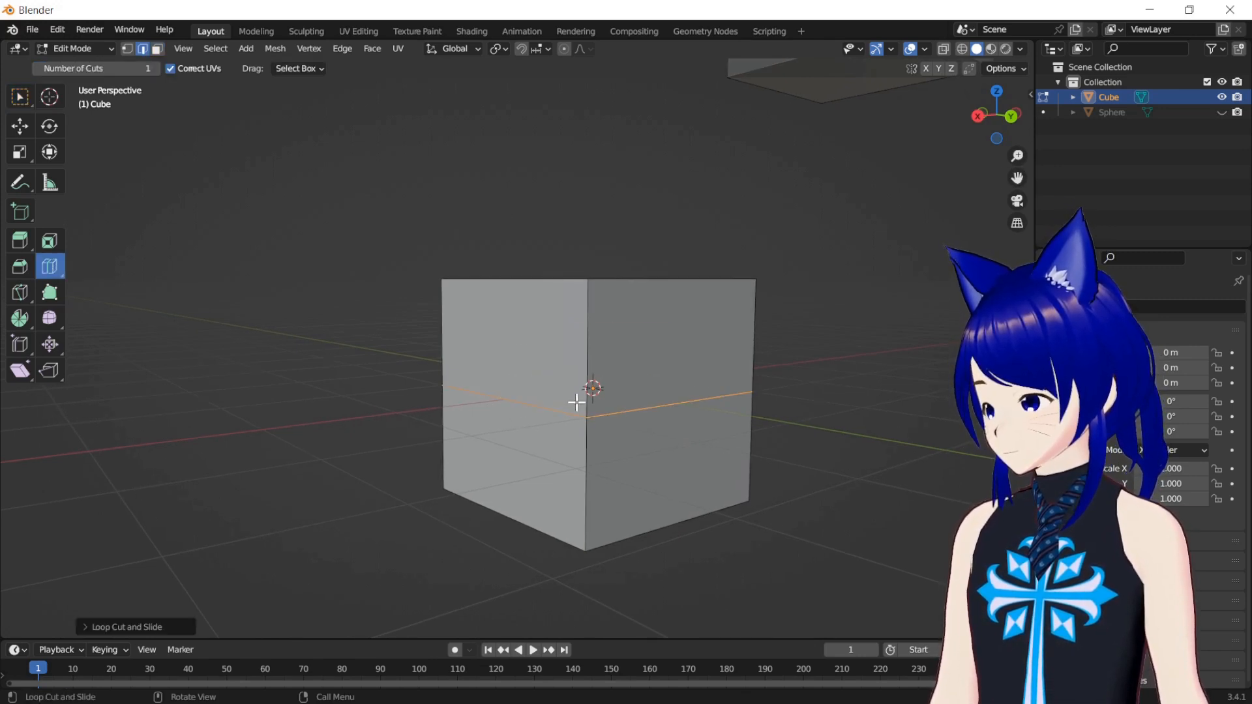
{"action": "left_click_drag", "start_coordinate": [595, 390], "coordinate": [609, 453]}
Switch to the Select Box tool in vertex mode and select the upper loop cut's front corner vertex
{"action": "left_click", "coordinate": [13, 103]}
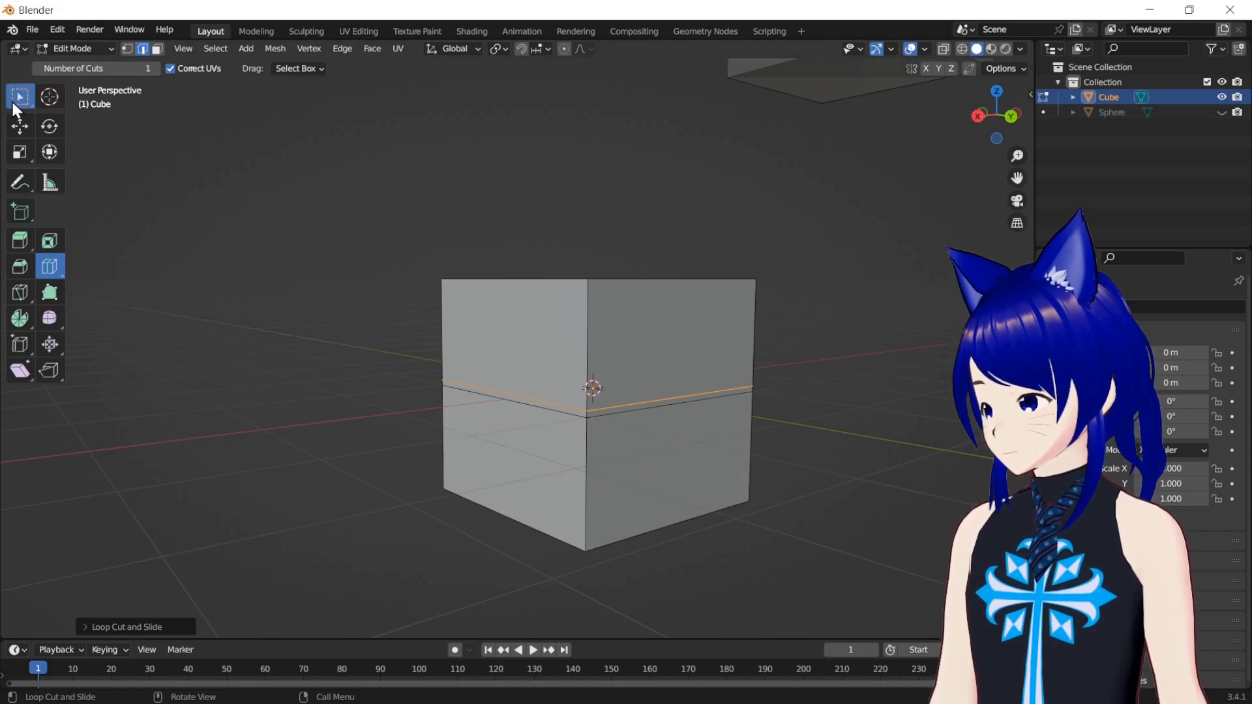
{"action": "left_click", "coordinate": [590, 396]}
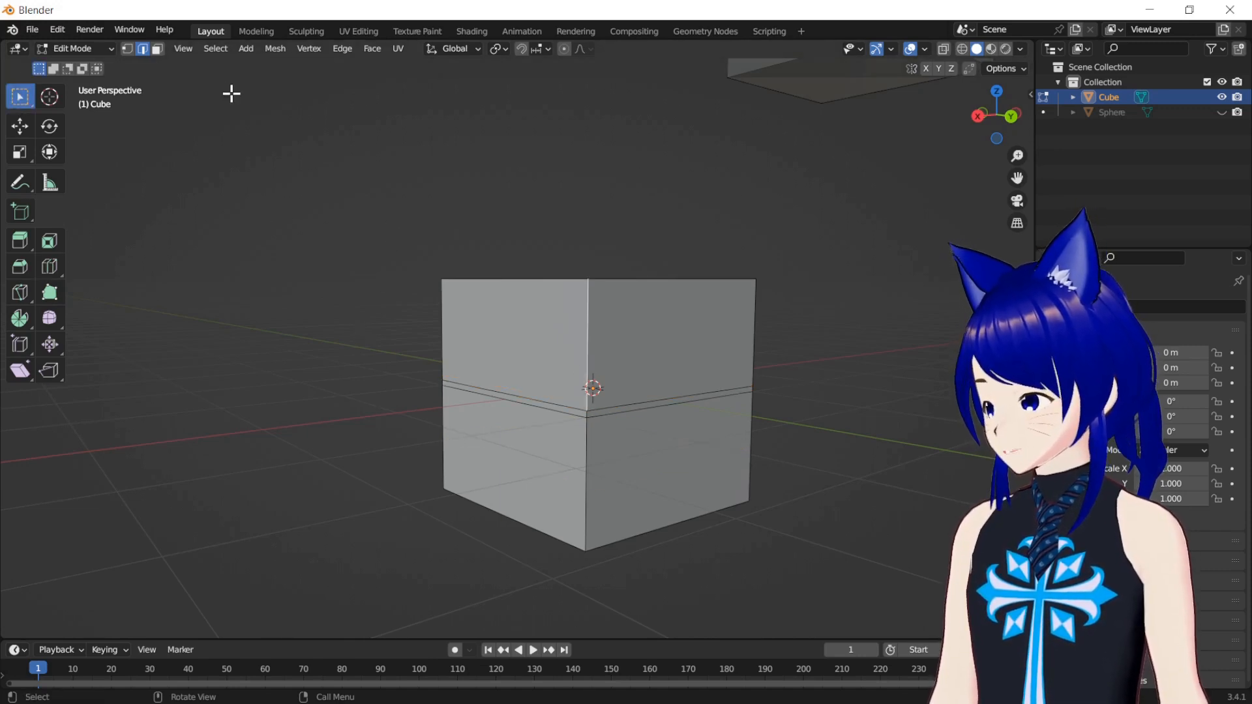
{"action": "left_click", "coordinate": [127, 49]}
{"action": "left_click", "coordinate": [587, 412]}
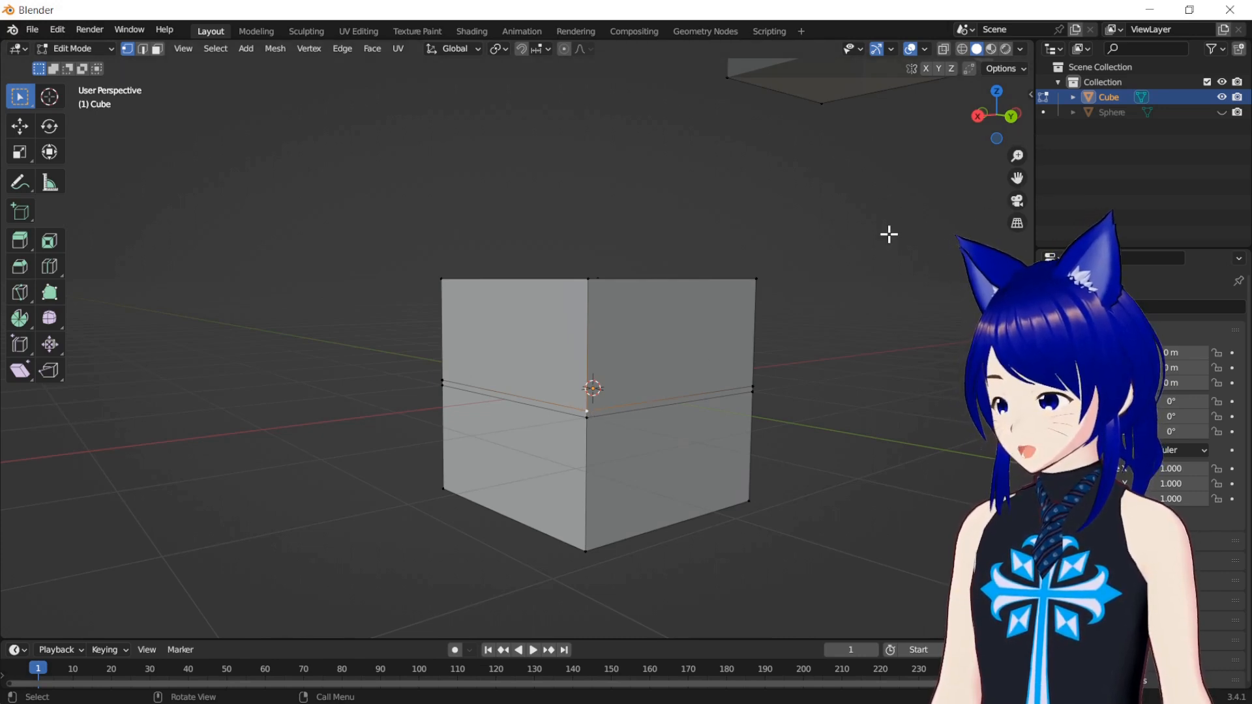
Enable Auto Merge in the active tool options and set its threshold to 0.1 m
{"action": "left_click", "coordinate": [1028, 98]}
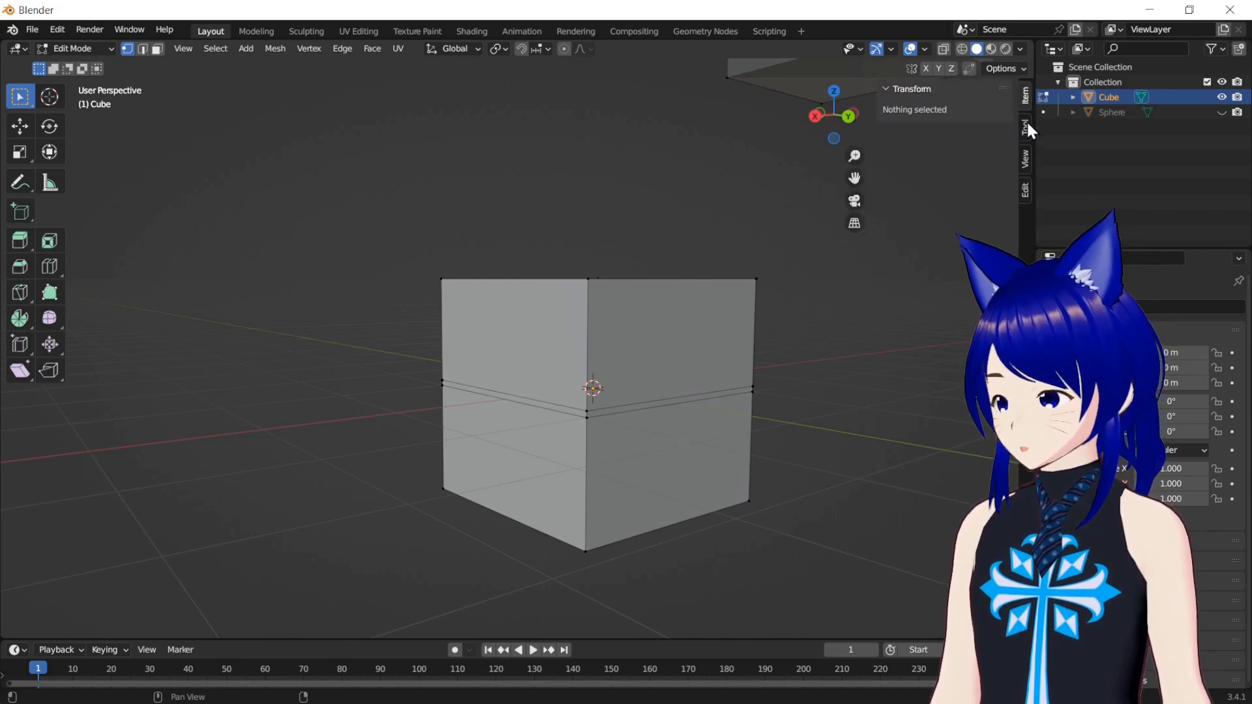
{"action": "left_click", "coordinate": [1027, 126]}
{"action": "left_click", "coordinate": [891, 156]}
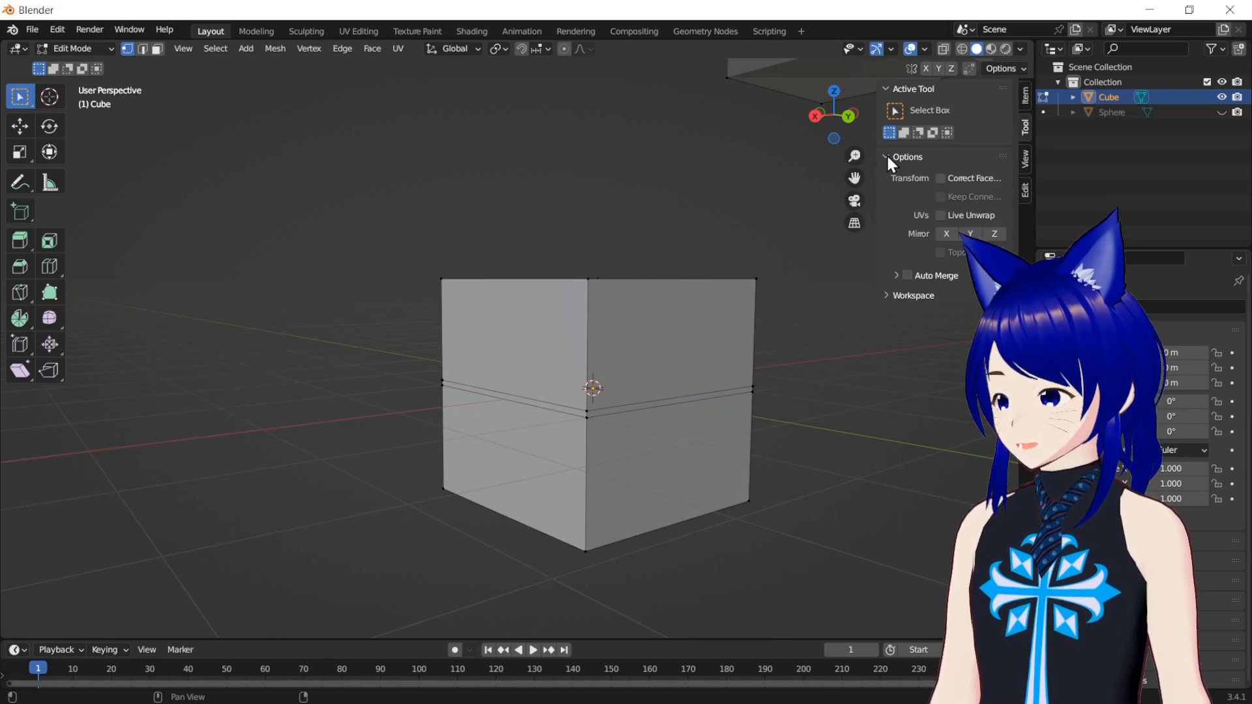
{"action": "left_click", "coordinate": [908, 275]}
{"action": "left_click", "coordinate": [896, 275]}
{"action": "left_click", "coordinate": [965, 313]}
{"action": "type", "text": "0.1"}
{"action": "key", "text": "Return"}
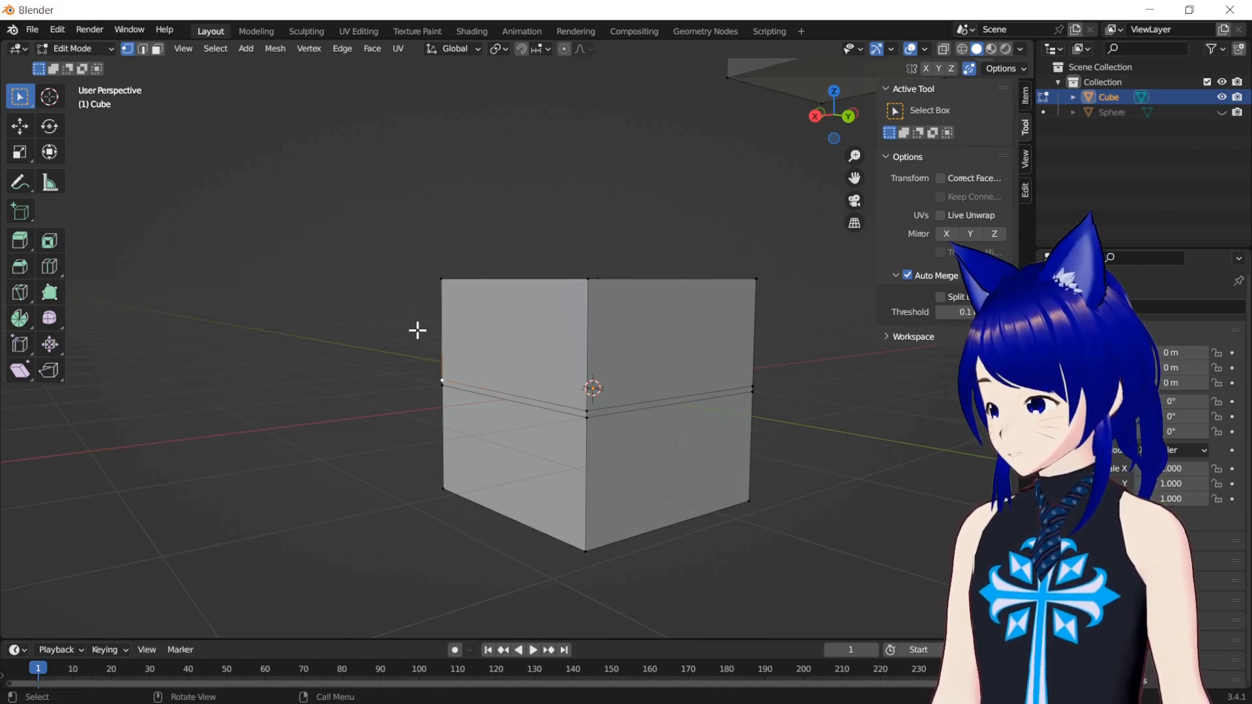
Select all four vertices of the upper loop and move them down about 0.045 m along Z onto the lower loop
{"action": "left_click", "coordinate": [589, 411], "text": "shift"}
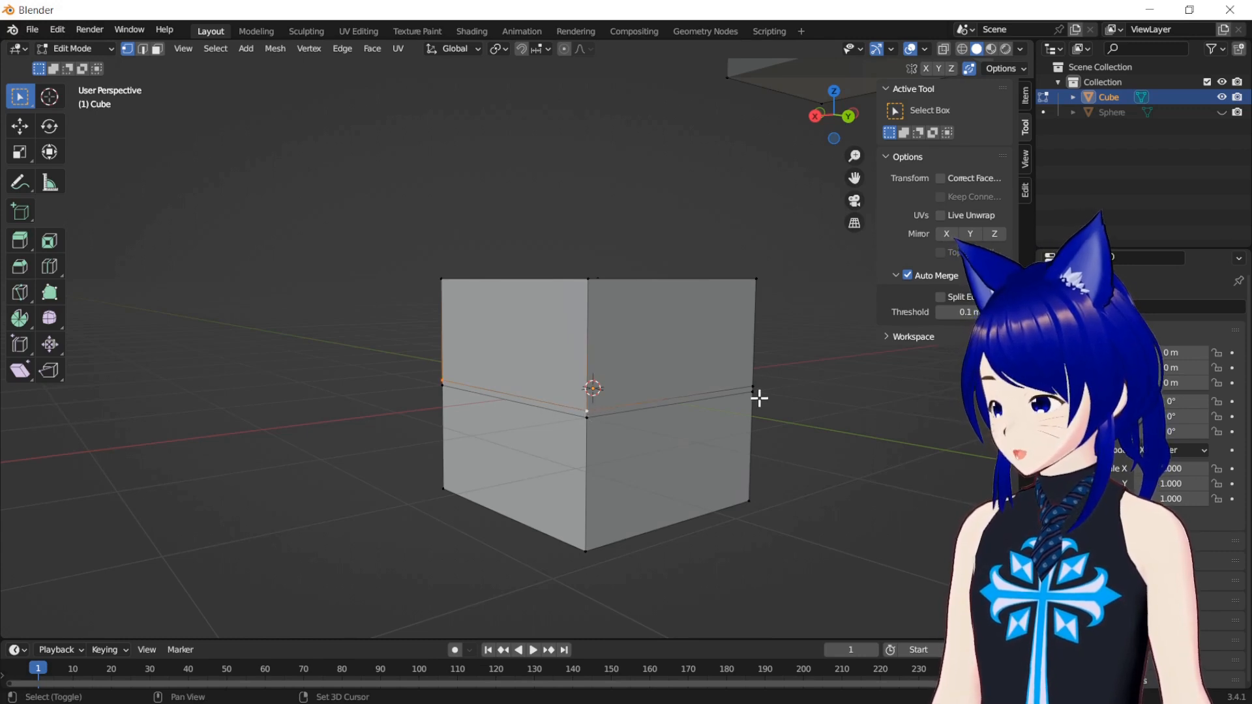
{"action": "left_click", "coordinate": [753, 387], "text": "shift"}
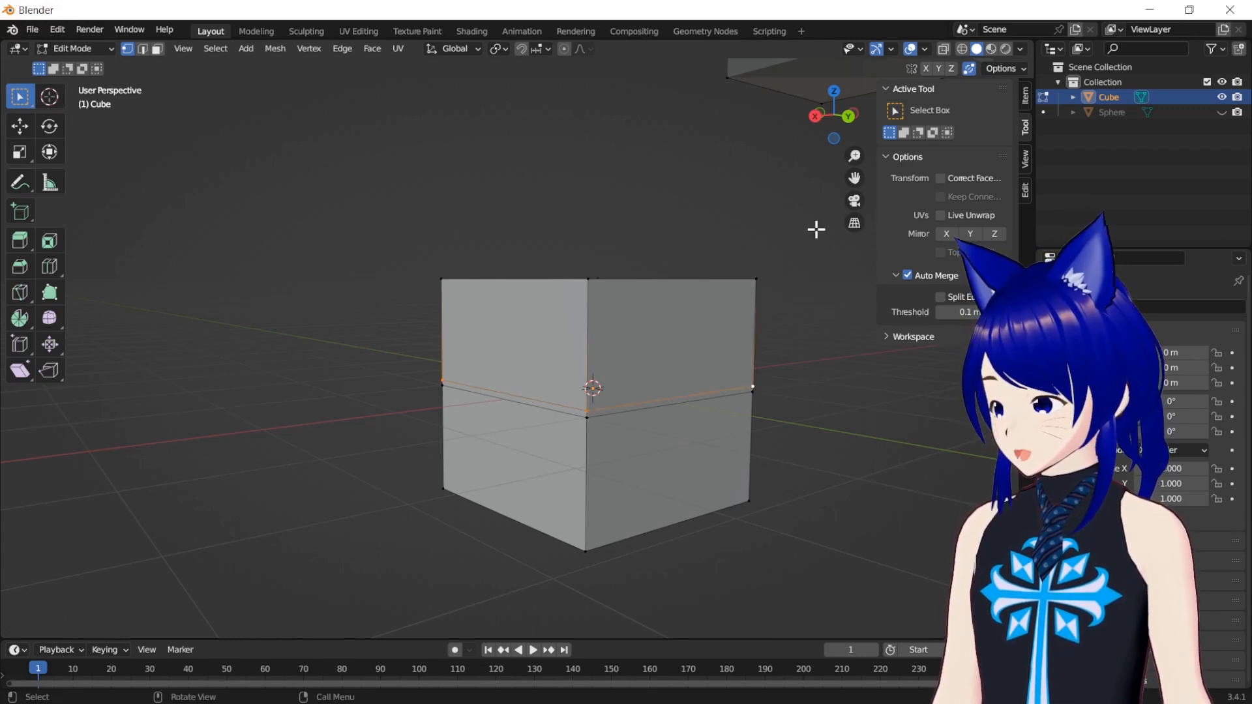
{"action": "left_click", "coordinate": [945, 49]}
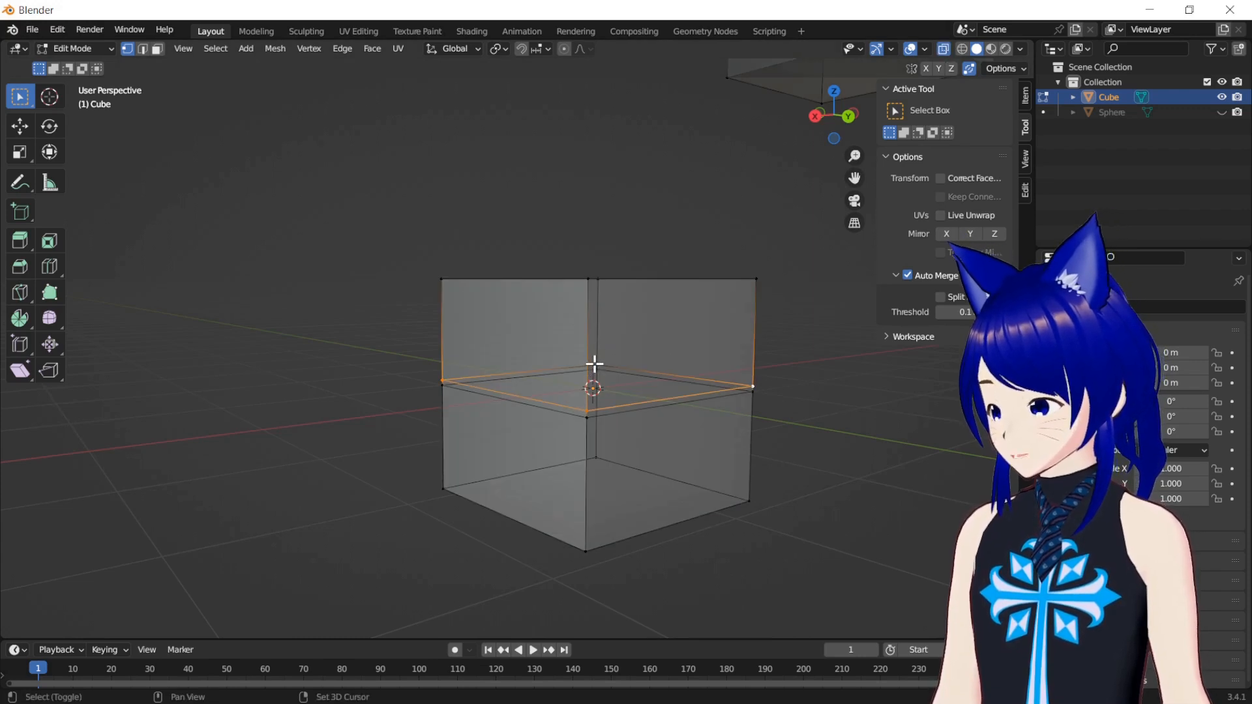
{"action": "left_click", "coordinate": [939, 50]}
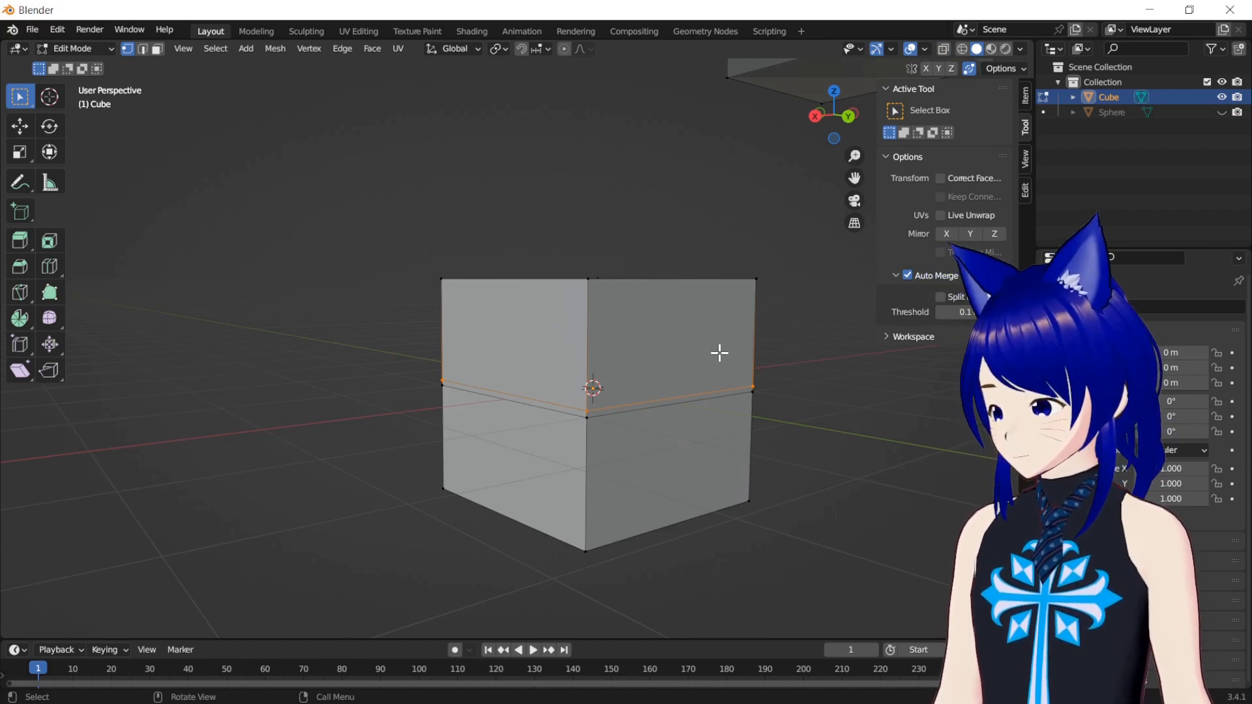
{"action": "key", "text": "g"}
{"action": "key", "text": "z"}
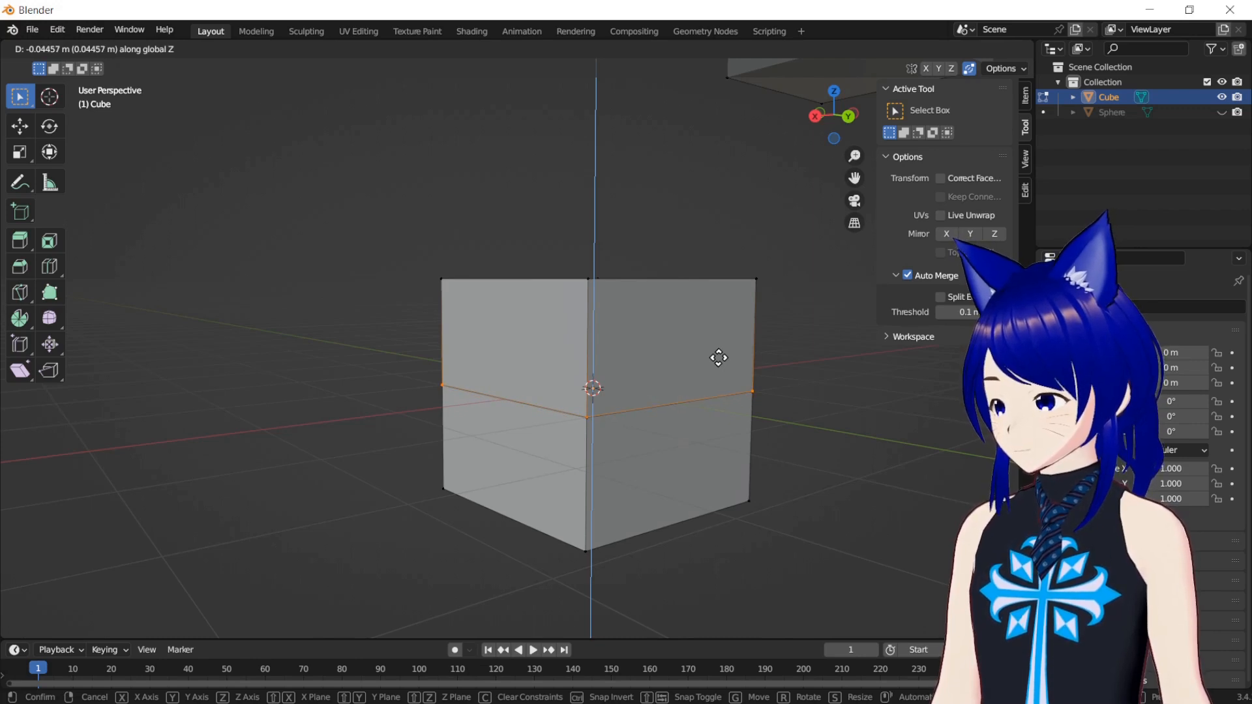
{"action": "left_click", "coordinate": [719, 358]}
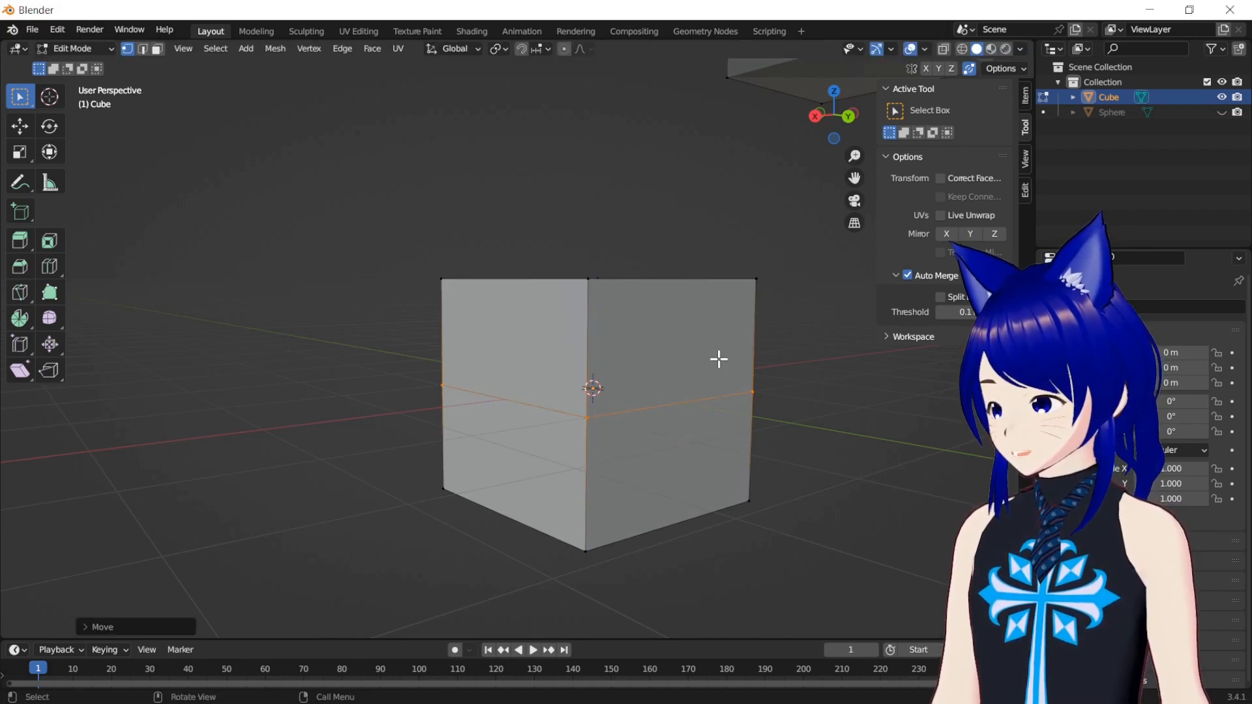
Move the merged loop down about 0.2 m along Z
{"action": "key", "text": "g"}
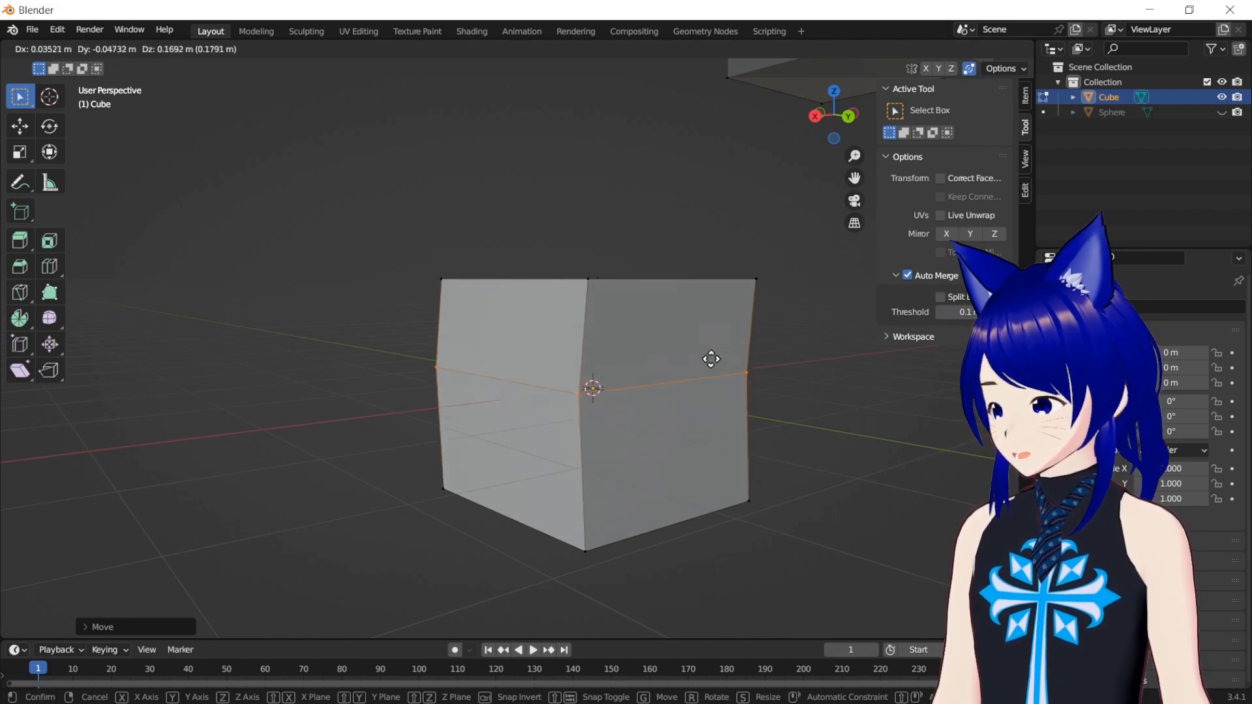
{"action": "key", "text": "z"}
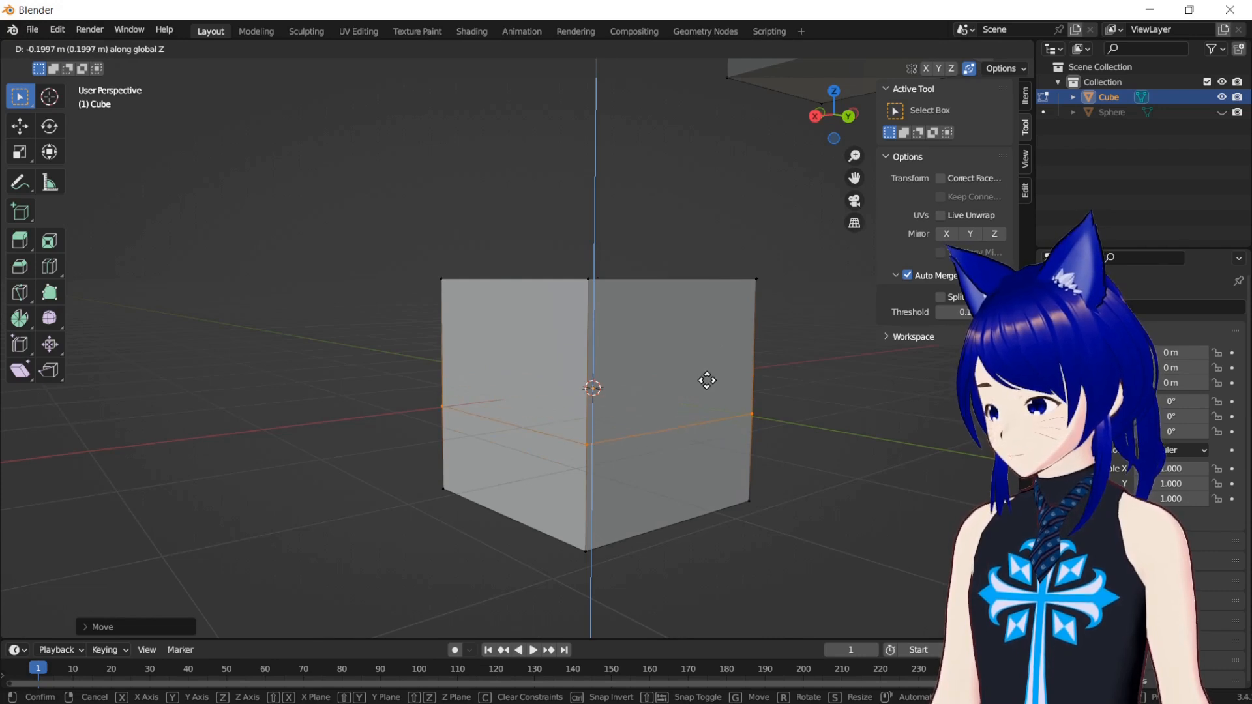
{"action": "left_click", "coordinate": [707, 380]}
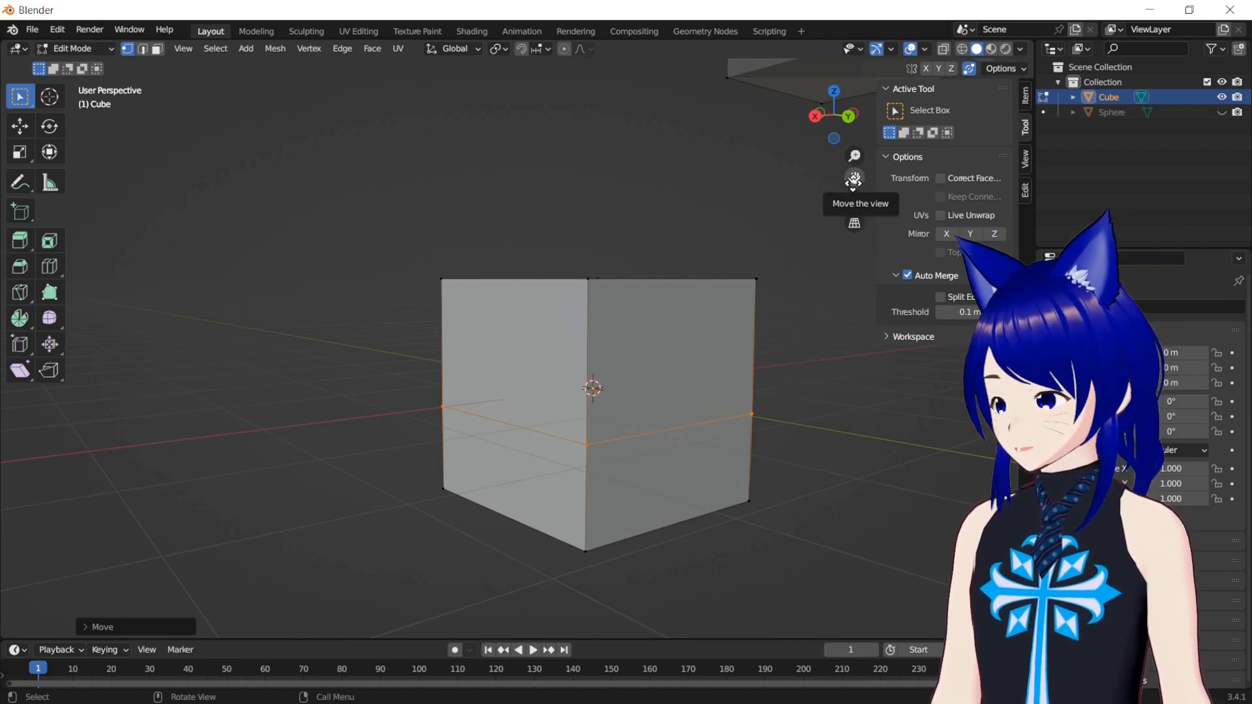
Add one horizontal loop cut around the cube above the merged loop and return to the Select Box tool
{"action": "left_click", "coordinate": [49, 266]}
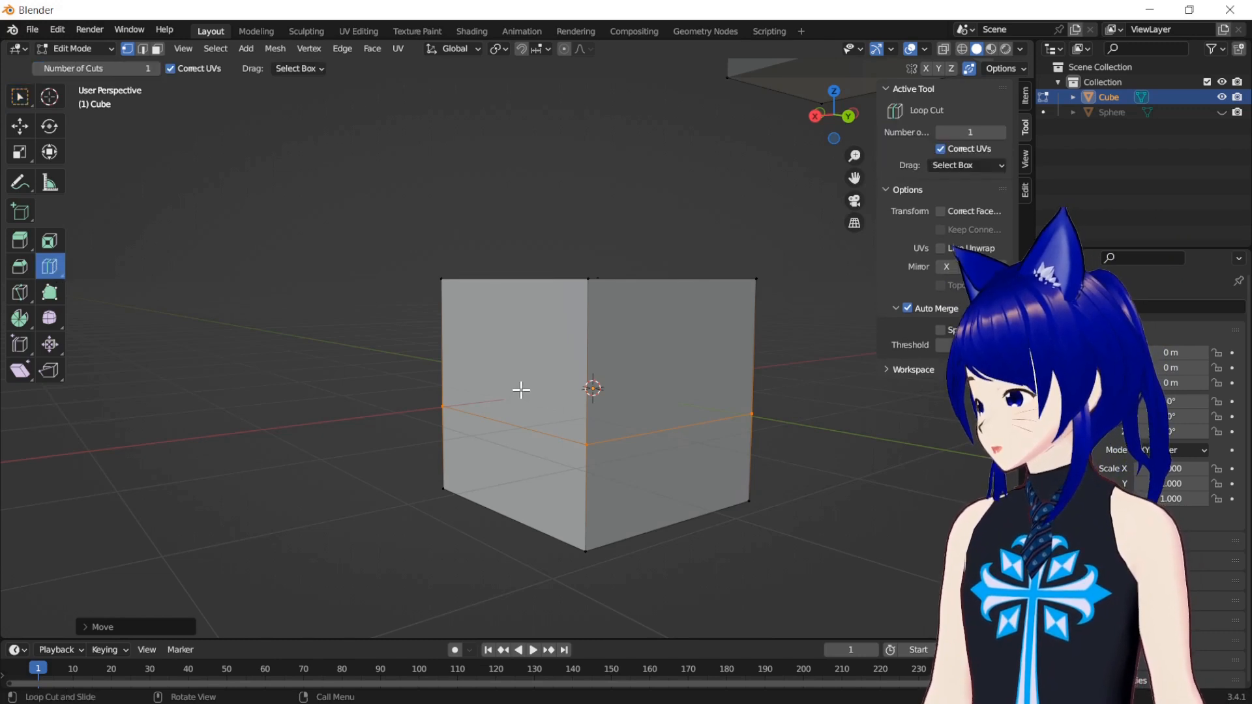
{"action": "left_click", "coordinate": [590, 378]}
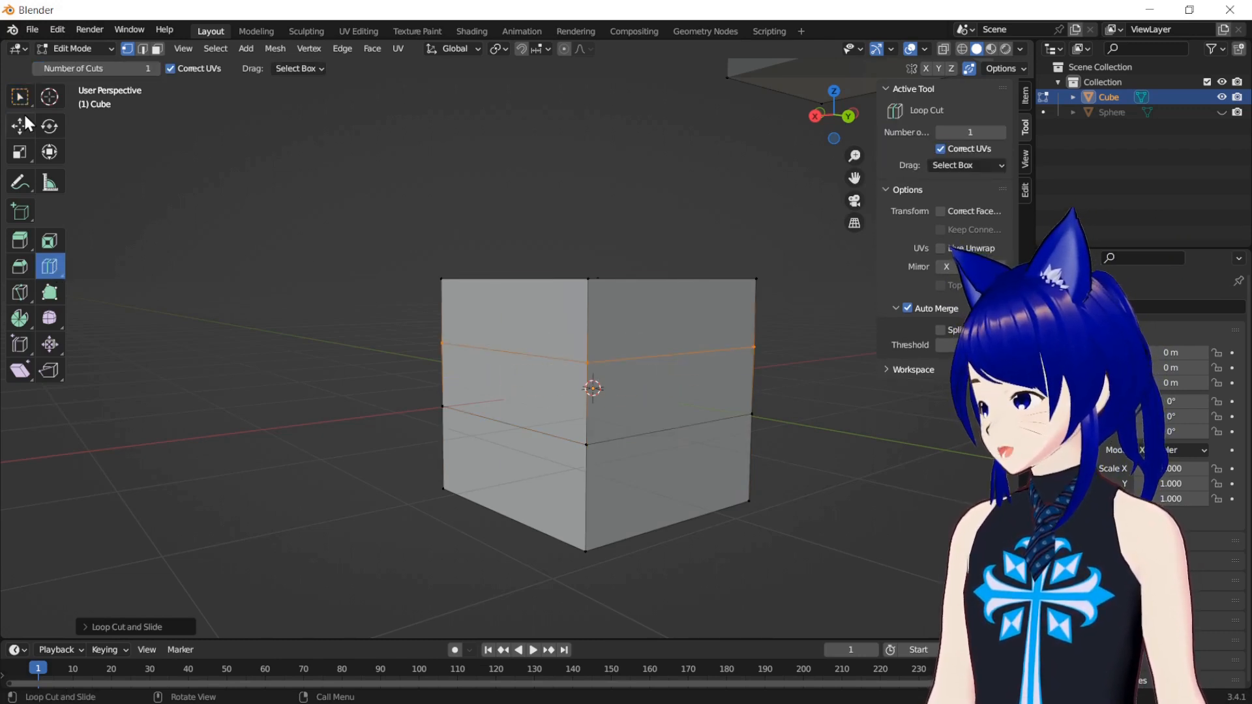
{"action": "left_click", "coordinate": [20, 100]}
Select the new loop's front and right corner vertices and move them down along Z onto the lower loop
{"action": "left_click", "coordinate": [589, 364]}
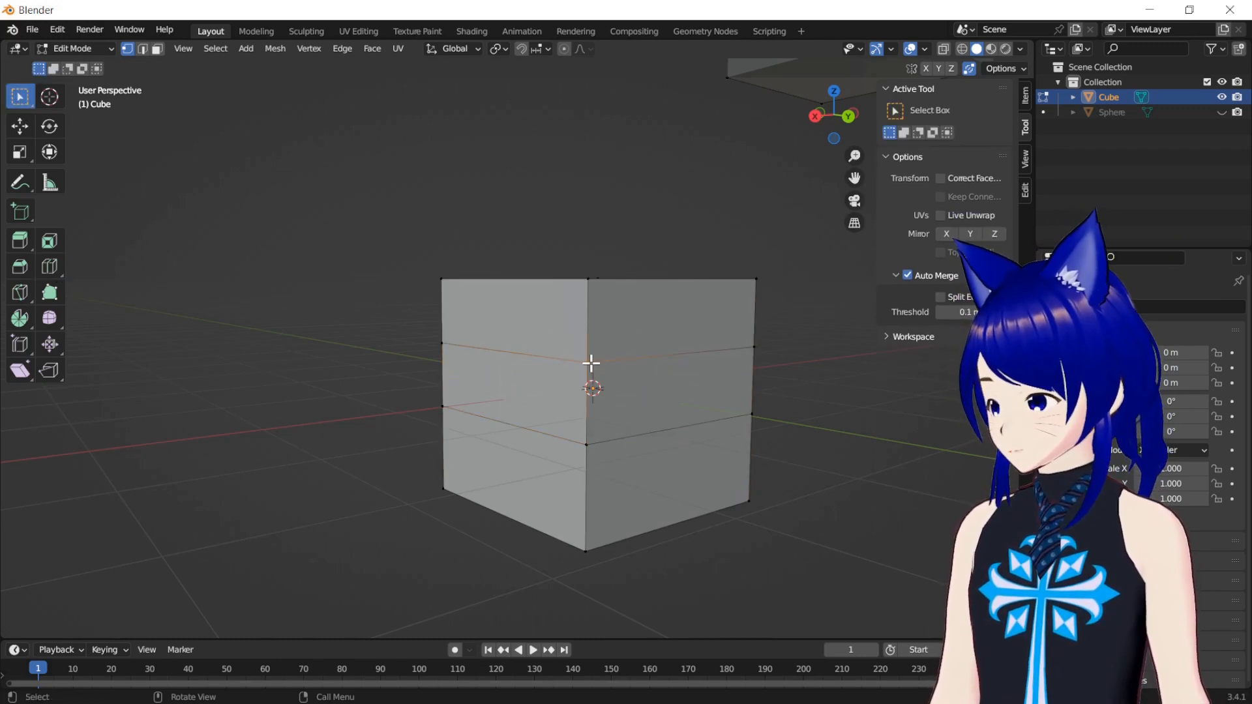
{"action": "left_click", "coordinate": [754, 347], "text": "shift"}
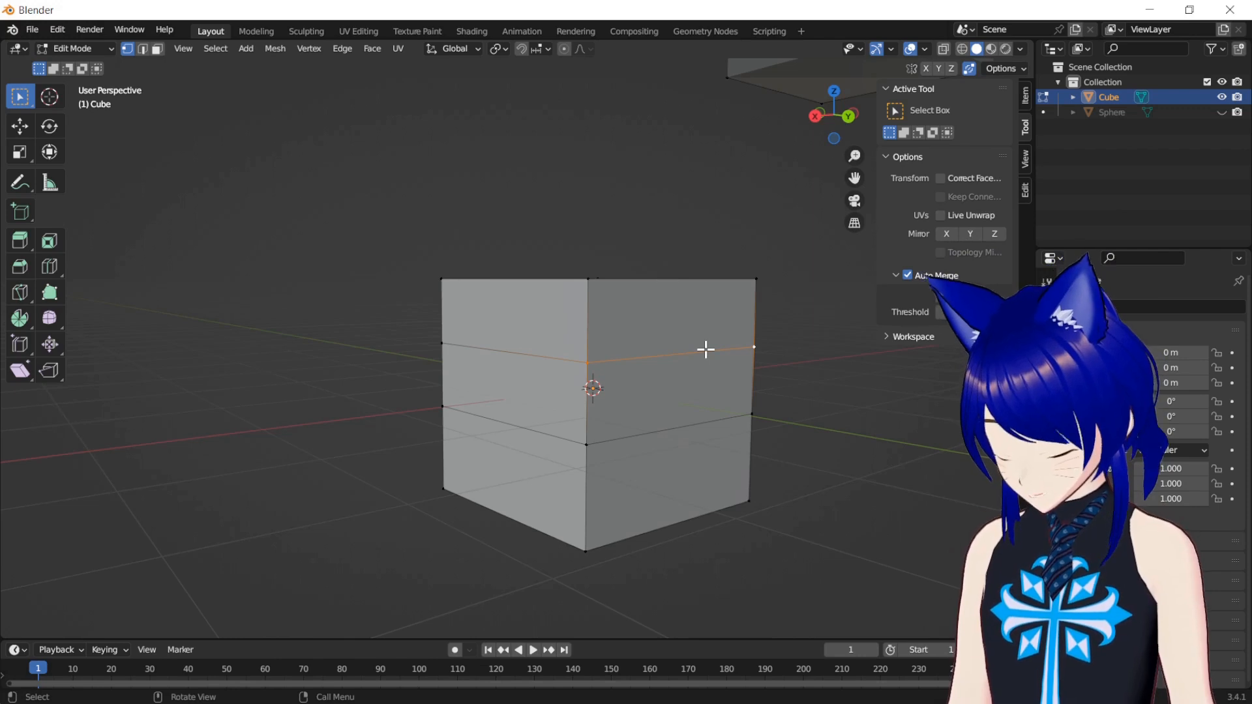
{"action": "key", "text": "g"}
{"action": "key", "text": "z"}
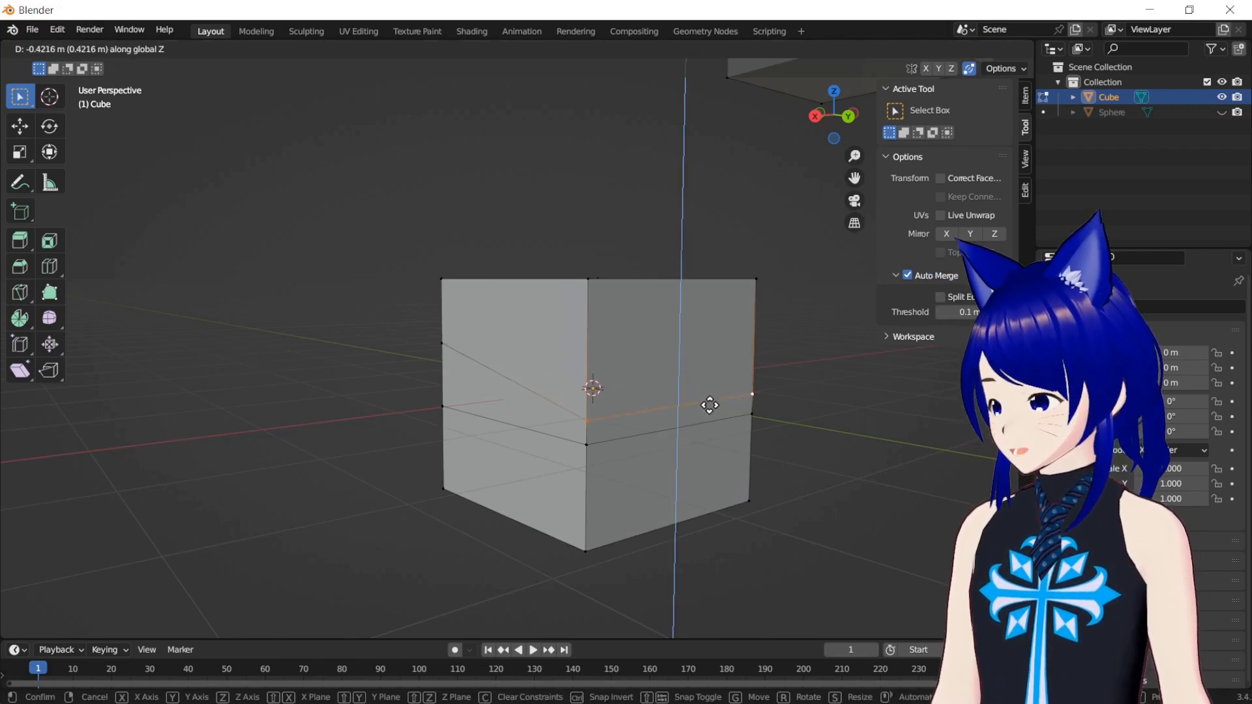
{"action": "left_click", "coordinate": [710, 424]}
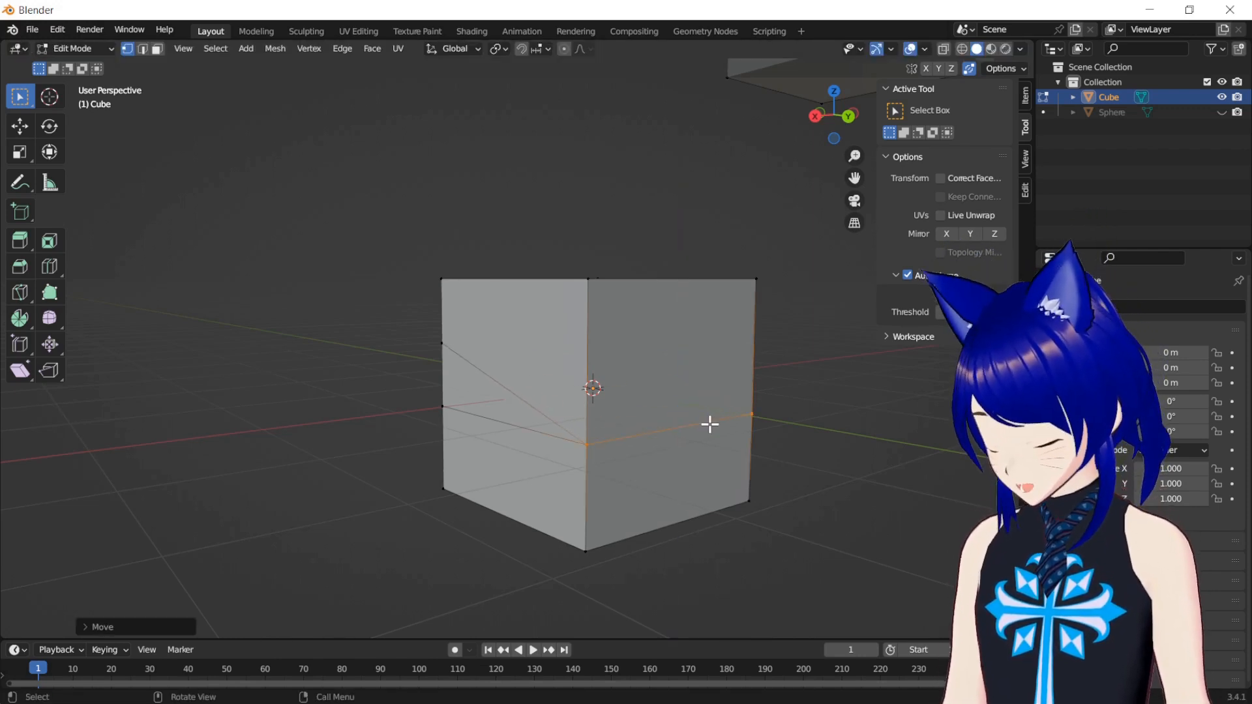
Move the merged edge freely upward and slightly sideways, and turn off Auto Merge
{"action": "key", "text": "g"}
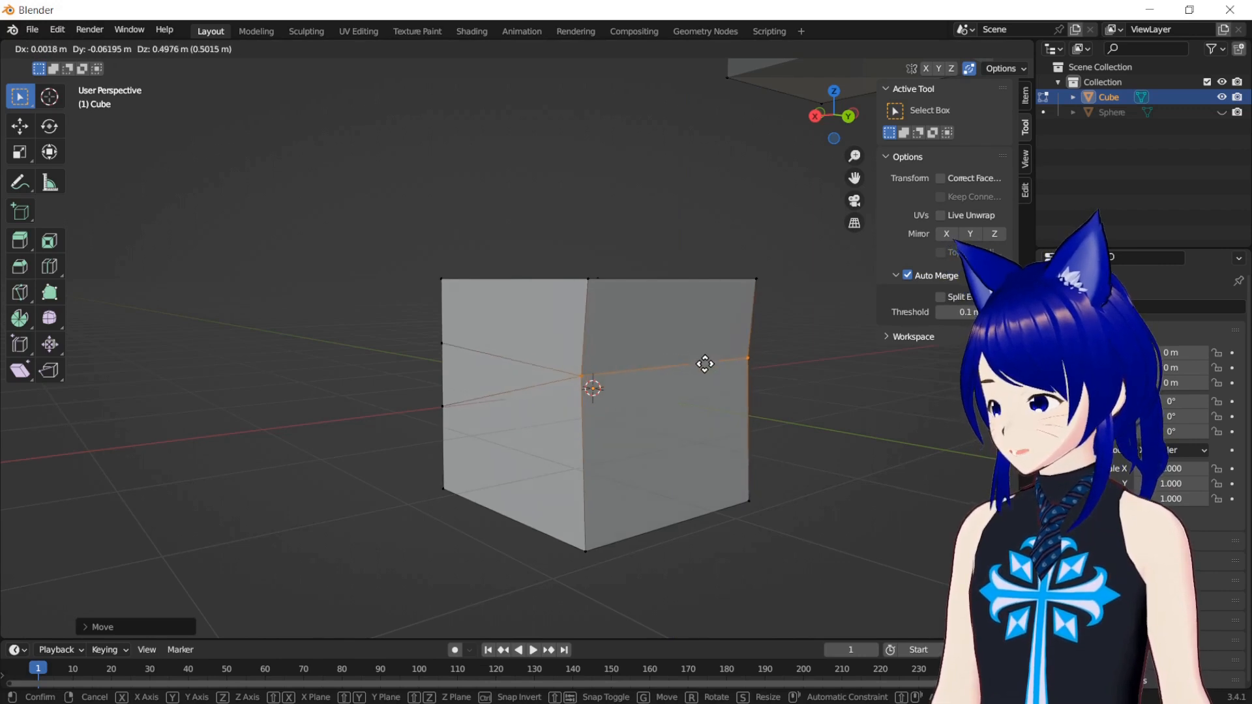
{"action": "left_click", "coordinate": [703, 384]}
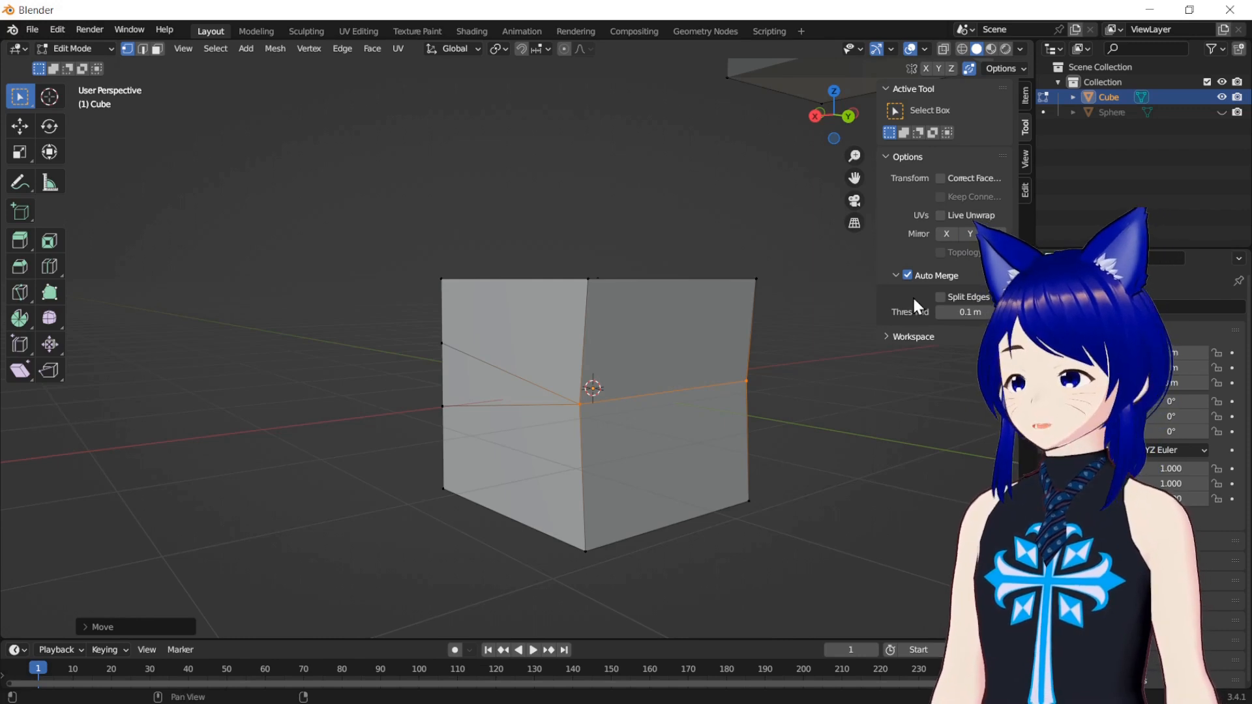
{"action": "left_click", "coordinate": [908, 275]}
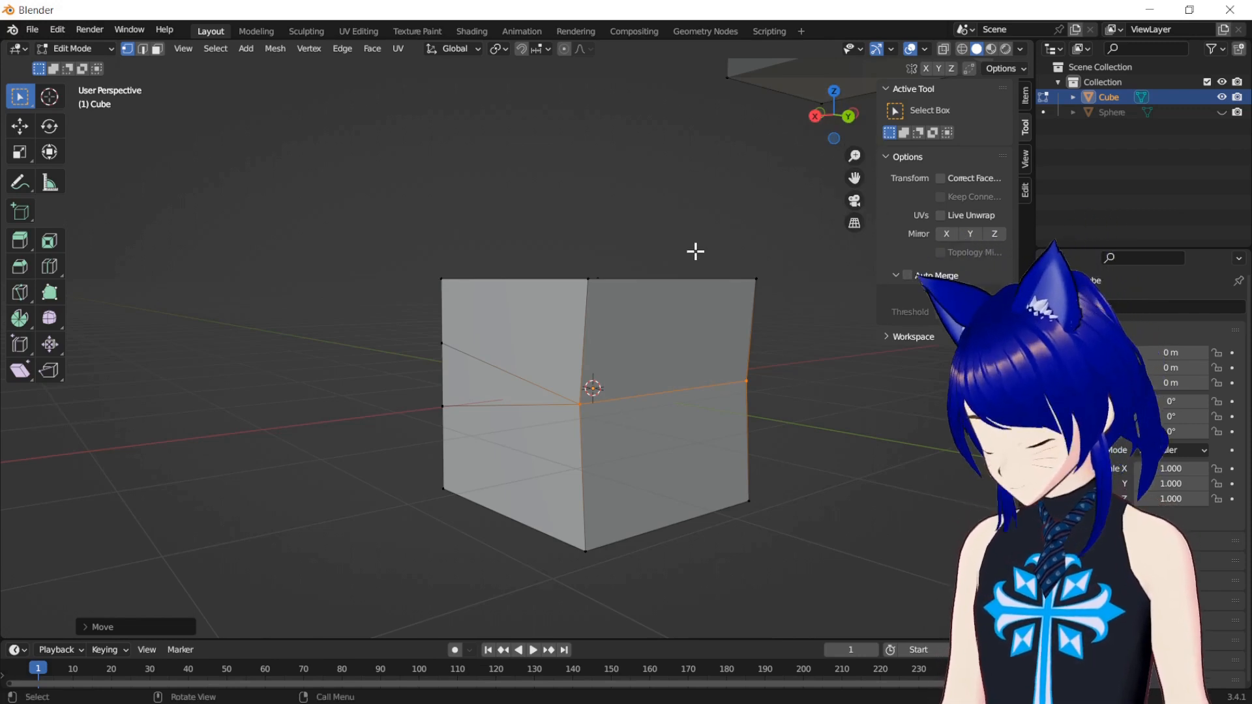
Return to Object Mode and unhide the sphere beside the cubes
{"action": "key", "text": "Tab"}
{"action": "left_click", "coordinate": [1221, 112]}
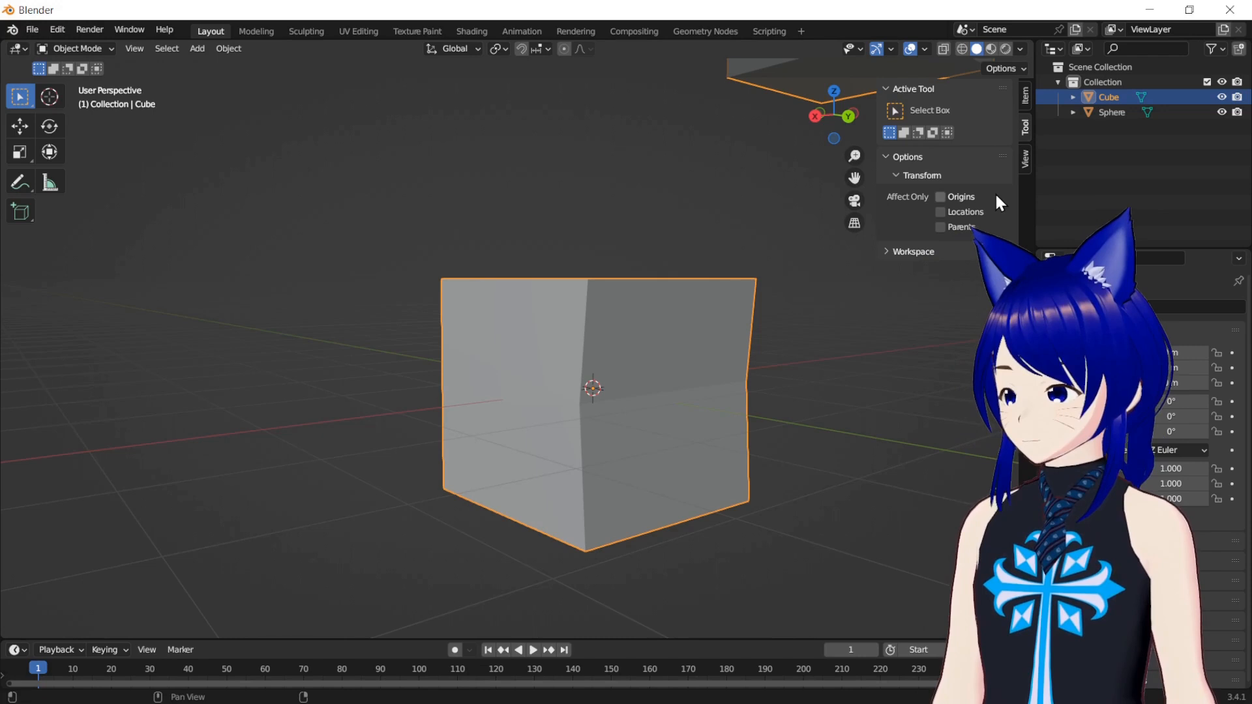
{"action": "key", "text": "n"}
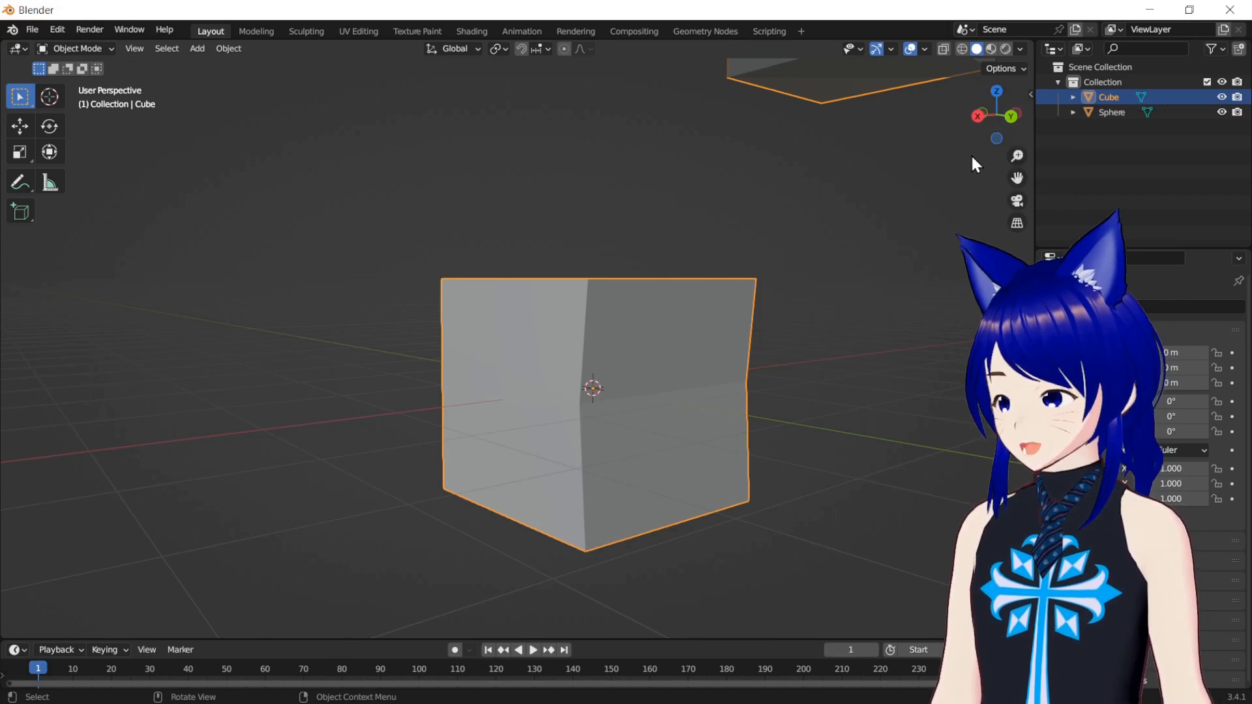
{"action": "left_click_drag", "start_coordinate": [1018, 178], "coordinate": [579, 102]}
{"action": "left_click_drag", "start_coordinate": [1017, 155], "coordinate": [1017, 239]}
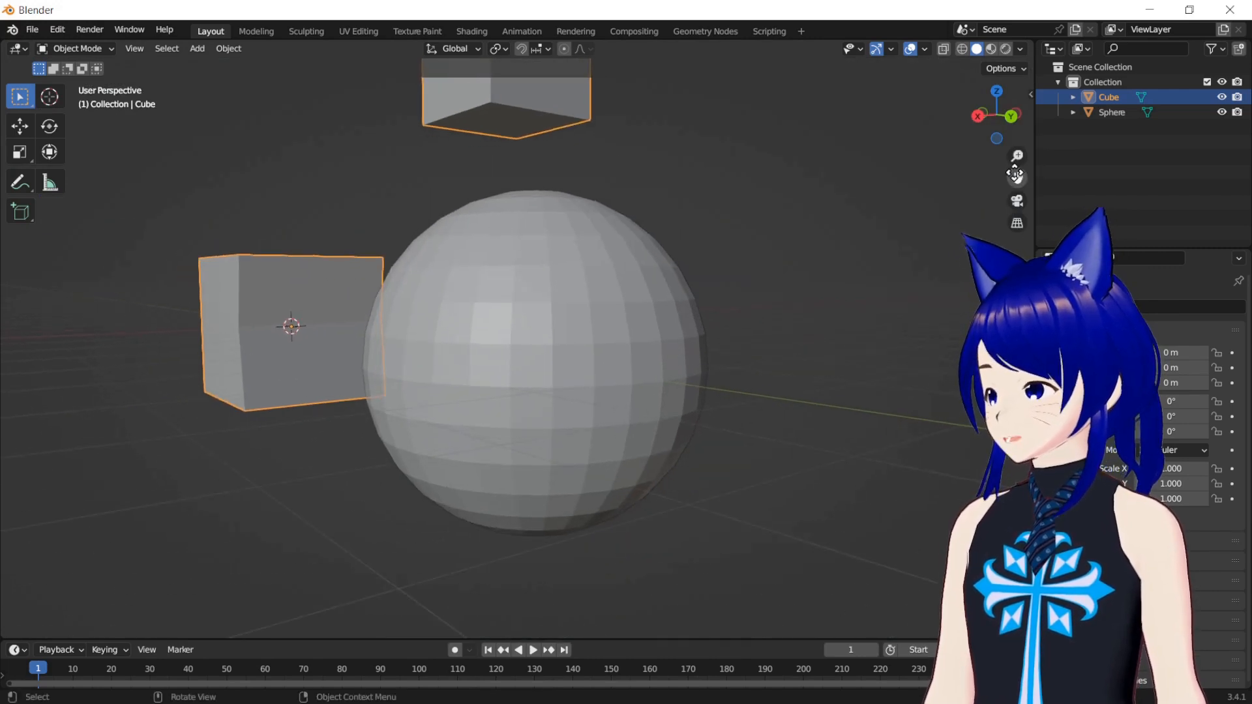
{"action": "left_click_drag", "start_coordinate": [1015, 174], "coordinate": [1037, 188]}
Open the sphere in Edit Mode with face selection and select a two-by-two block of faces facing the view
{"action": "left_click", "coordinate": [596, 350]}
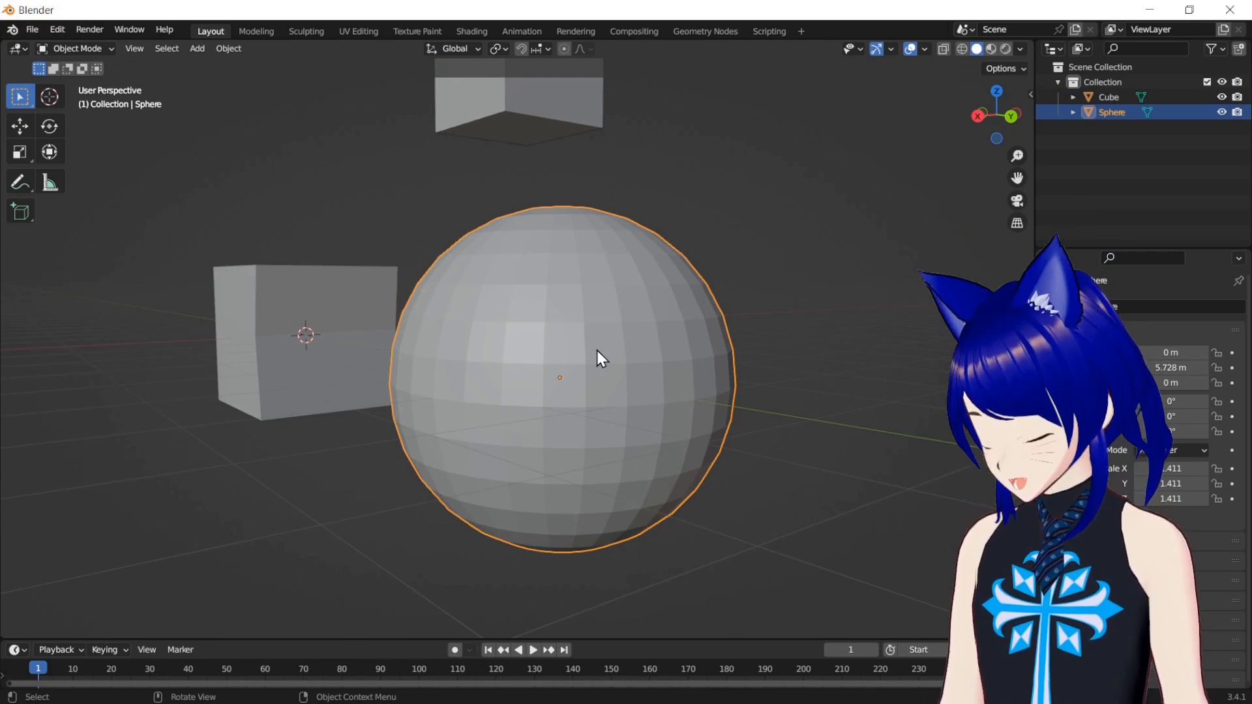
{"action": "key", "text": "Tab"}
{"action": "left_click", "coordinate": [157, 48]}
{"action": "left_click_drag", "start_coordinate": [530, 353], "coordinate": [565, 383]}
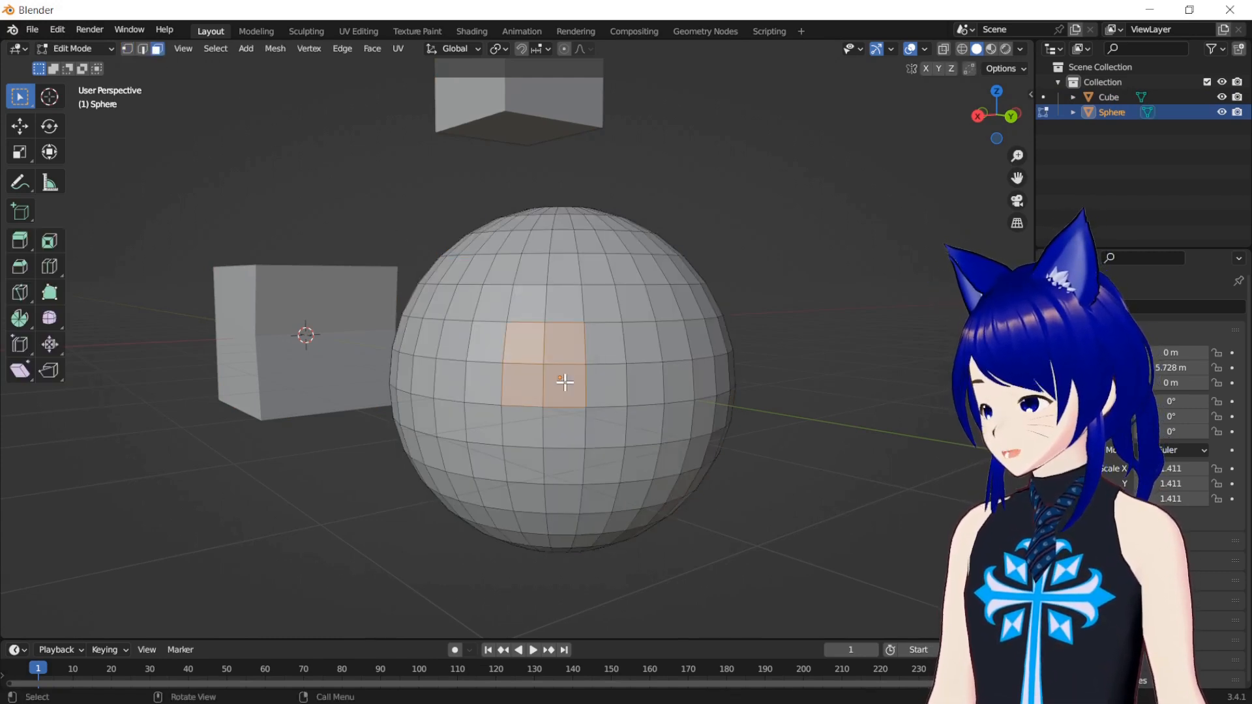
Try merging the four selected sphere faces At Center, and undo the merge
{"action": "key", "text": "m"}
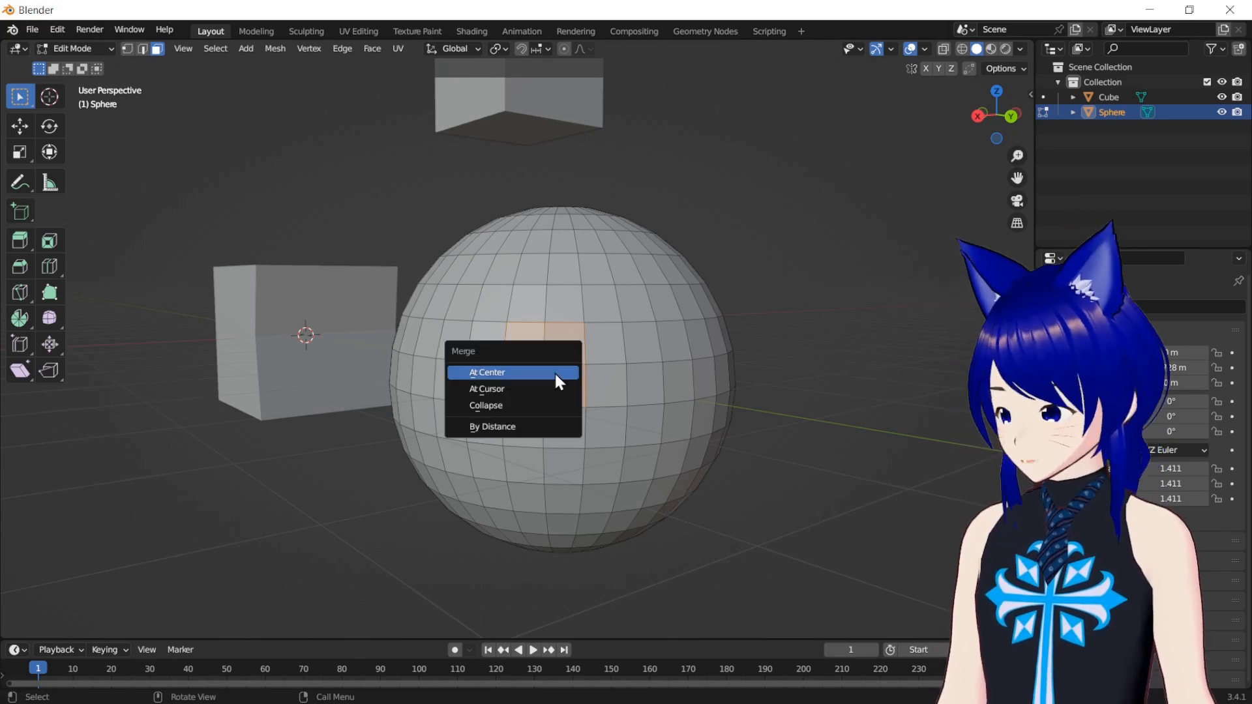
{"action": "left_click", "coordinate": [555, 371]}
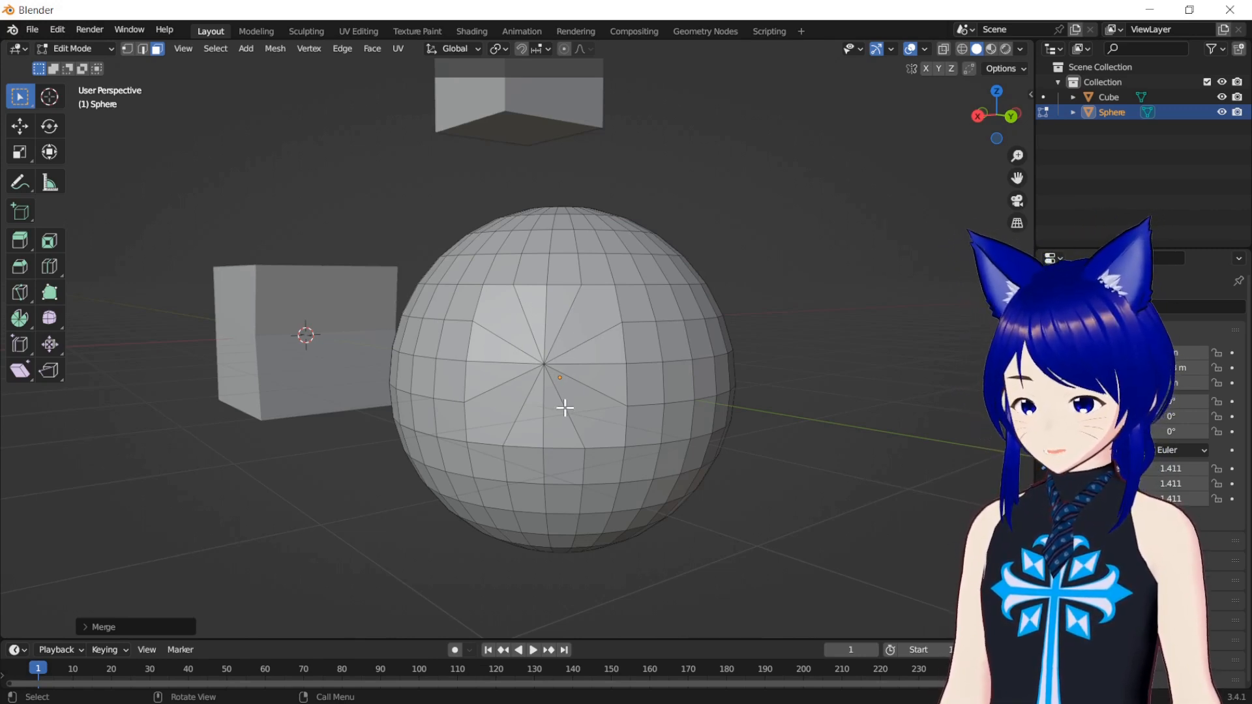
{"action": "key", "text": "ctrl+z"}
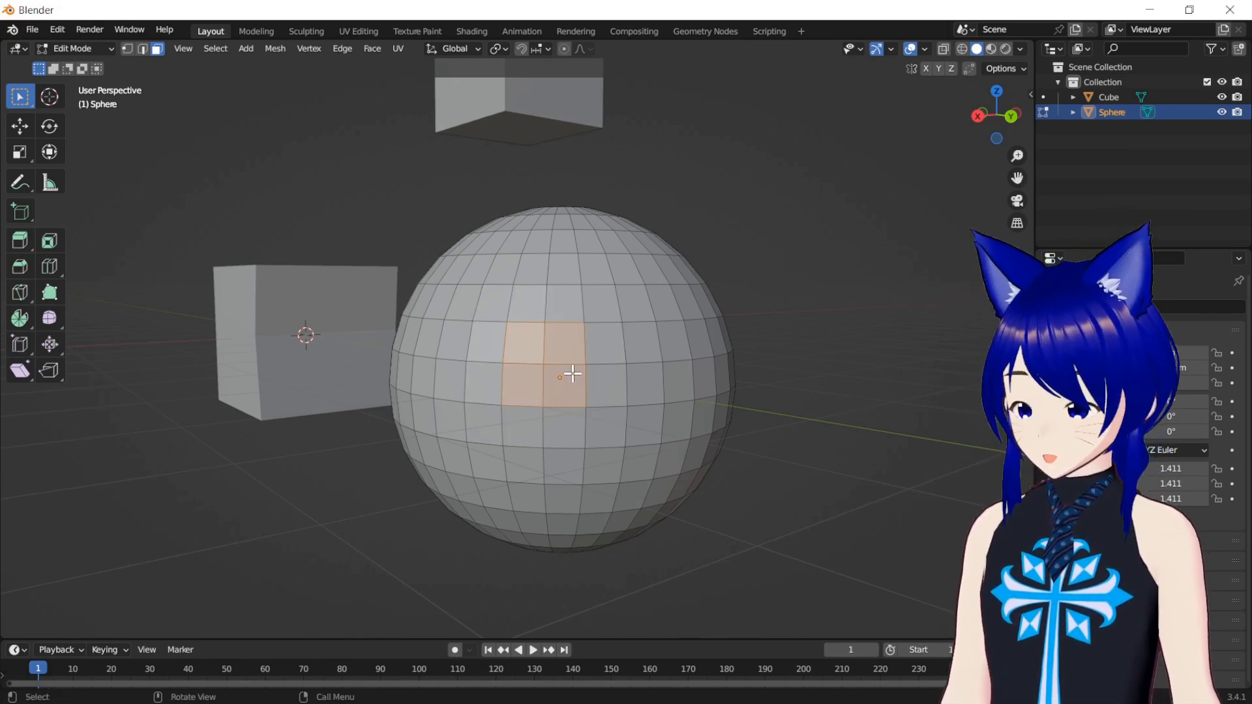
Combine the four selected sphere faces into a single face with Dissolve Faces
{"action": "right_click", "coordinate": [573, 373]}
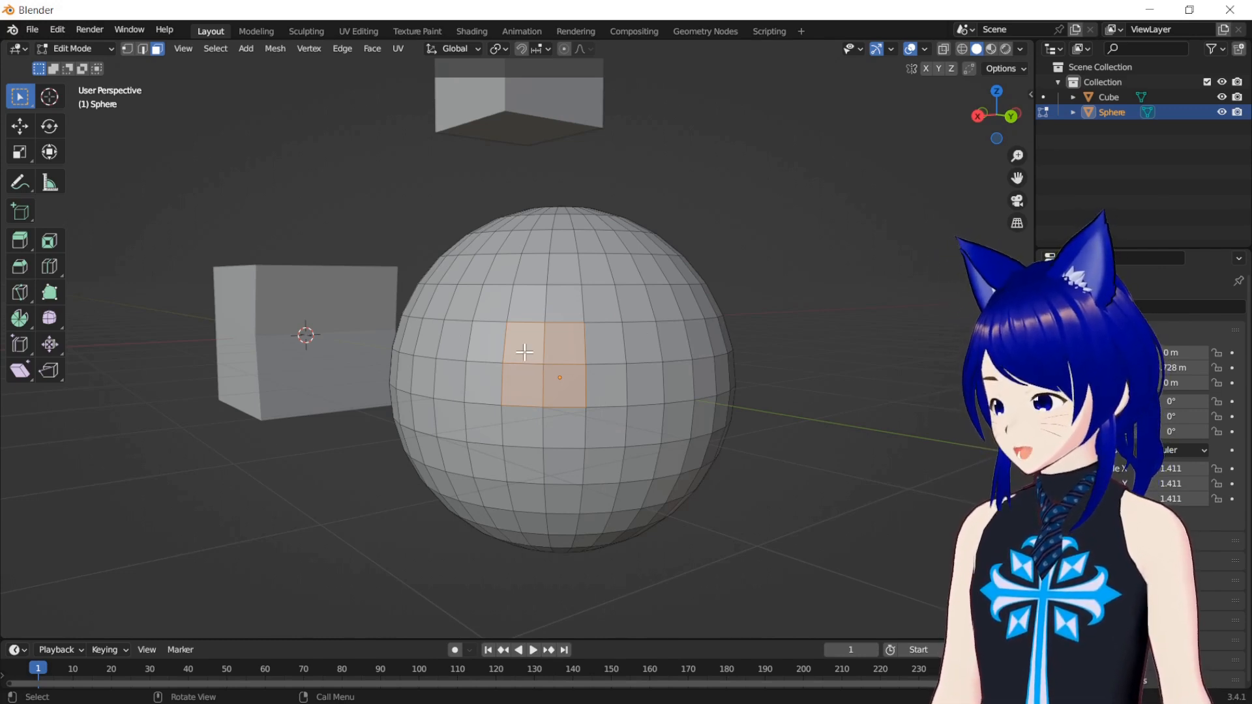
{"action": "right_click", "coordinate": [524, 352]}
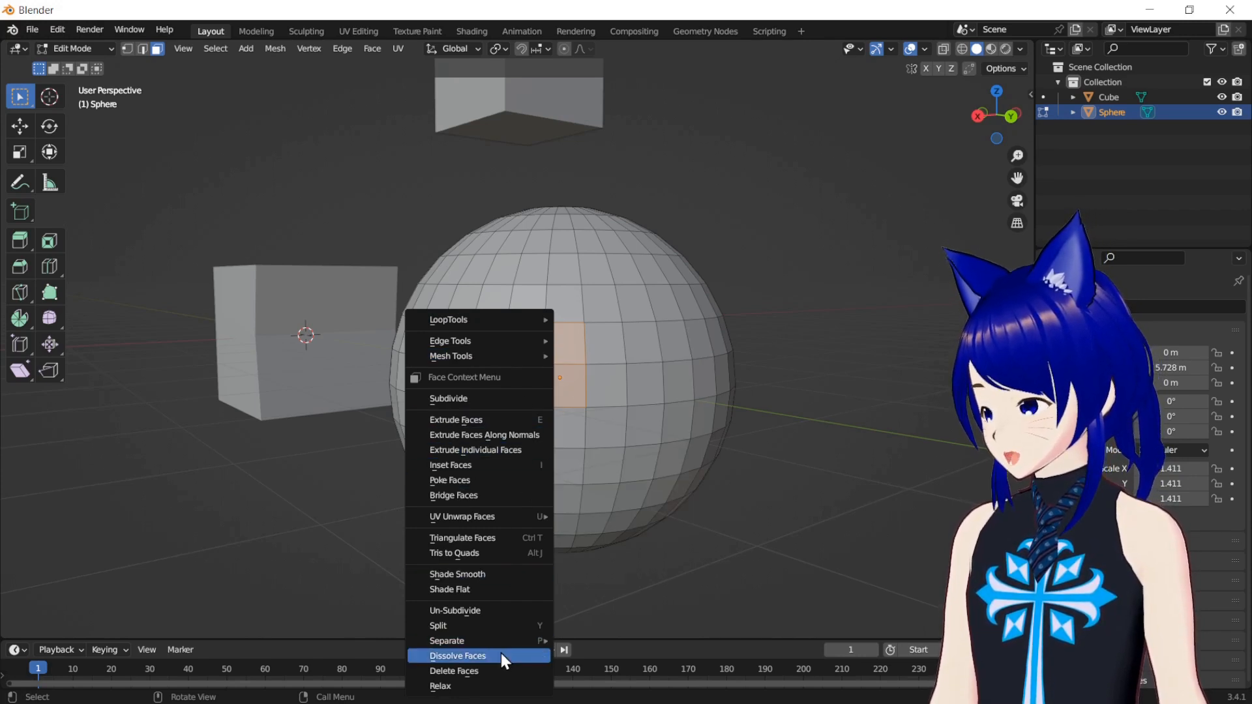
{"action": "left_click", "coordinate": [500, 657]}
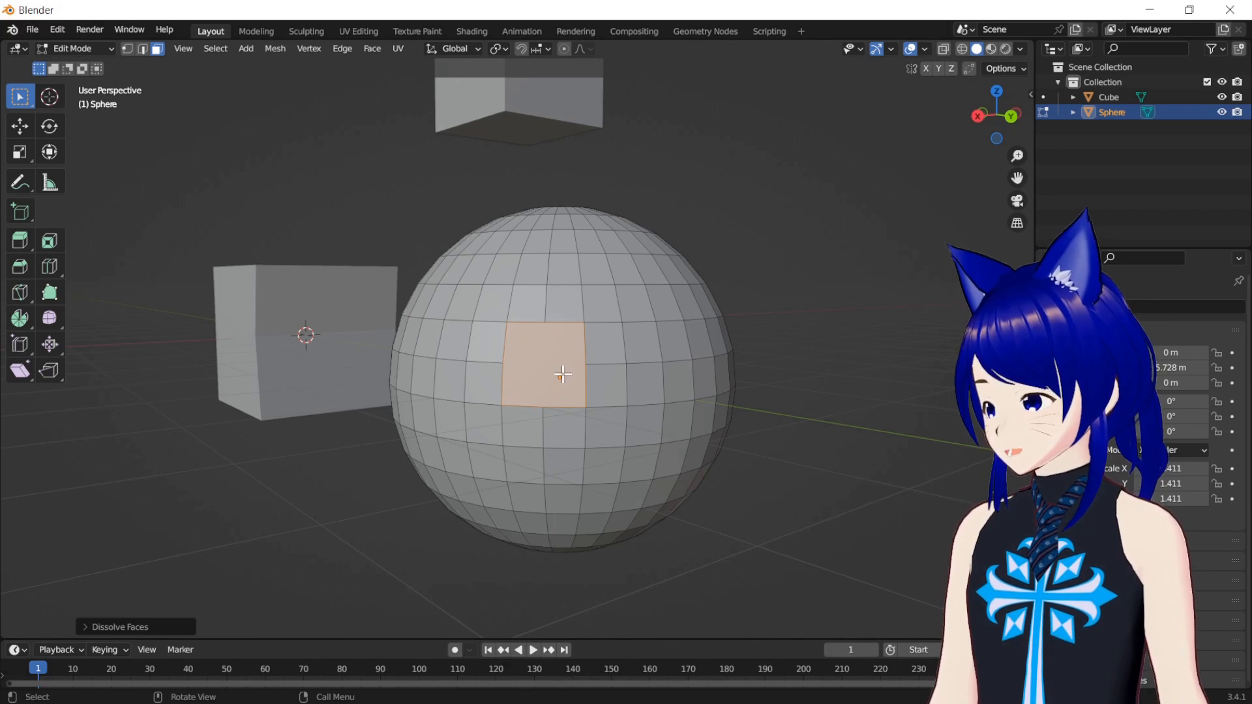
Add the two small faces beside the enlarged sphere face to the selection and combine them with Dissolve Faces
{"action": "mouse_move", "coordinate": [967, 116]}
{"action": "left_mouse_down"}
{"action": "mouse_move", "coordinate": [926, 121]}
{"action": "mouse_move", "coordinate": [913, 91]}
{"action": "mouse_move", "coordinate": [893, 102]}
{"action": "mouse_move", "coordinate": [955, 114]}
{"action": "left_mouse_up"}
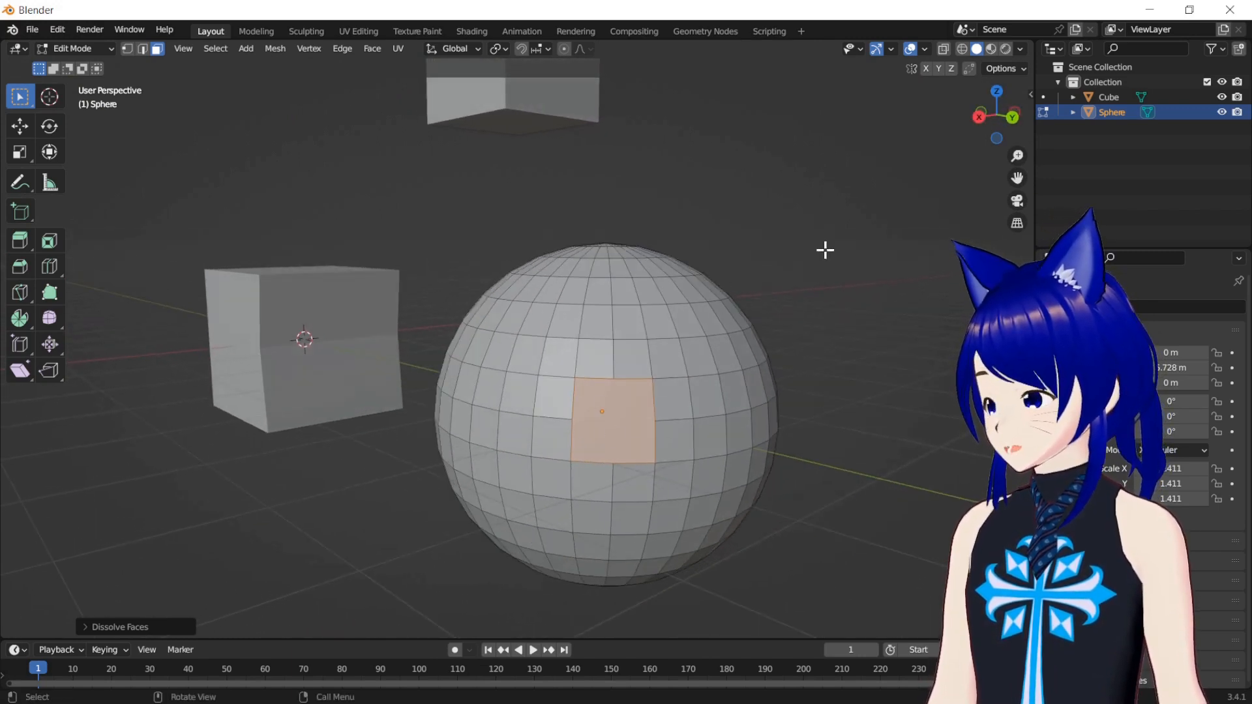
{"action": "left_click_drag", "start_coordinate": [1019, 152], "coordinate": [991, 121]}
{"action": "left_click", "coordinate": [651, 322], "text": "shift"}
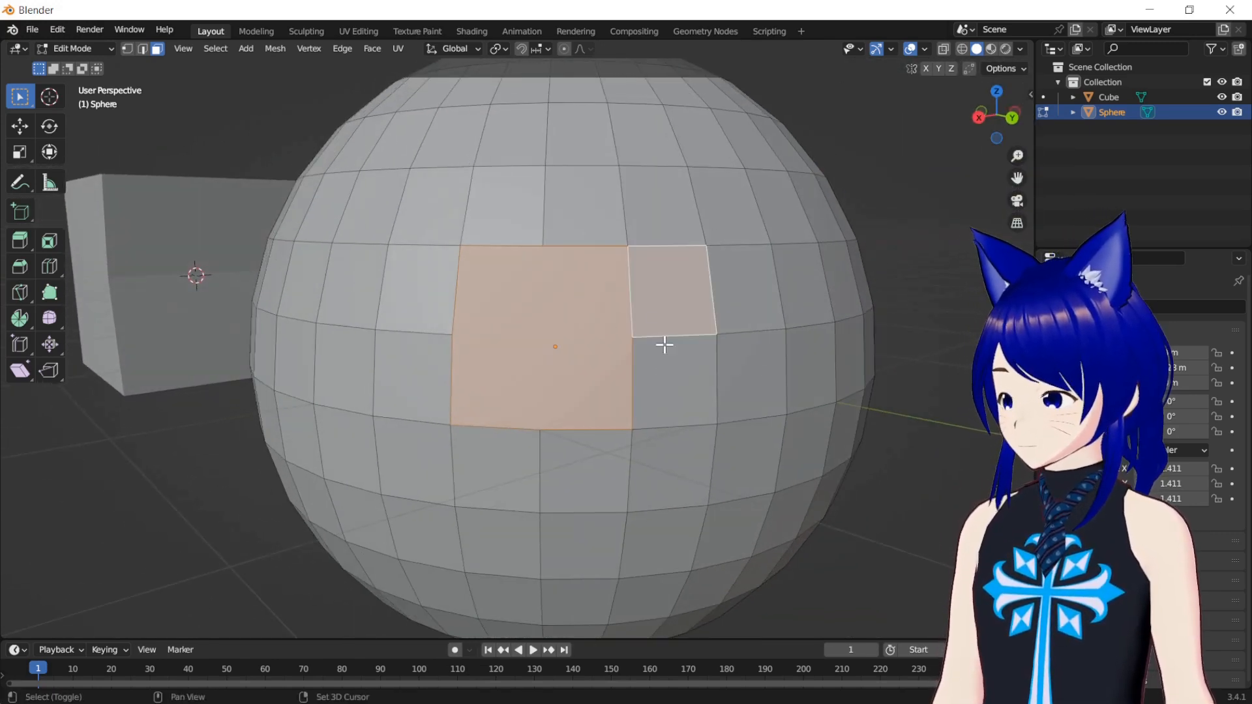
{"action": "left_click", "coordinate": [647, 368], "text": "shift"}
{"action": "right_click", "coordinate": [619, 362]}
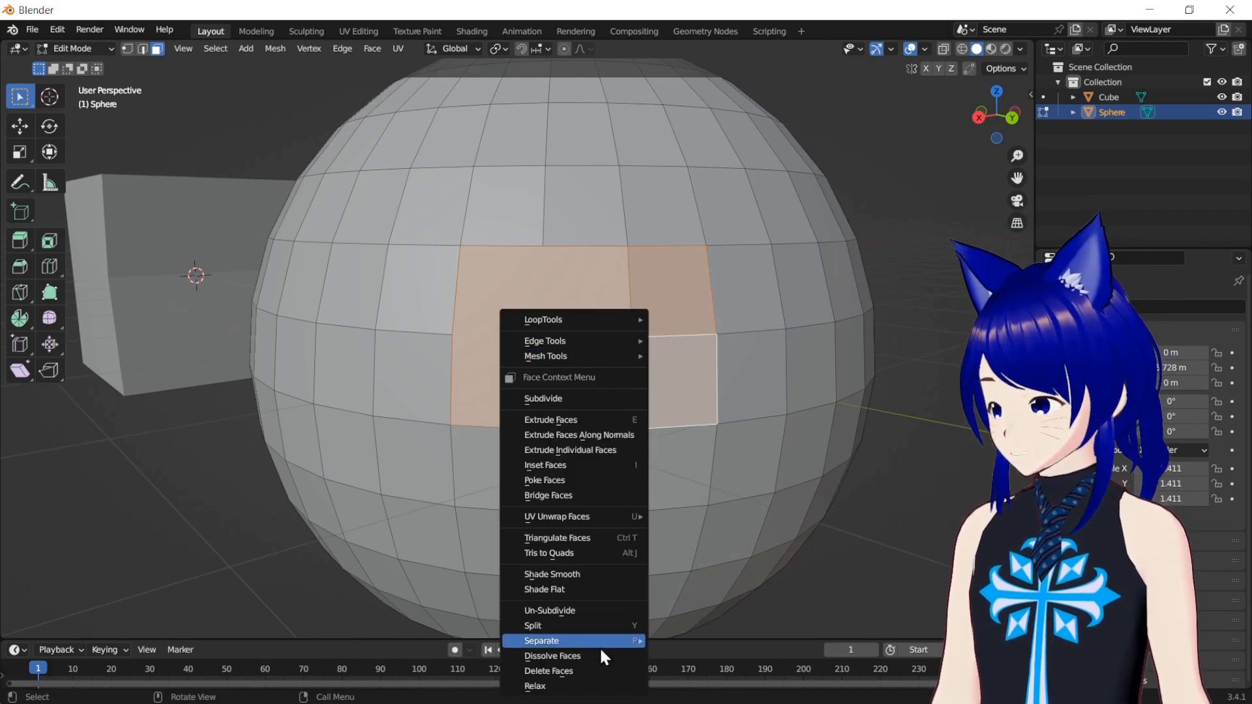
{"action": "left_click", "coordinate": [600, 656]}
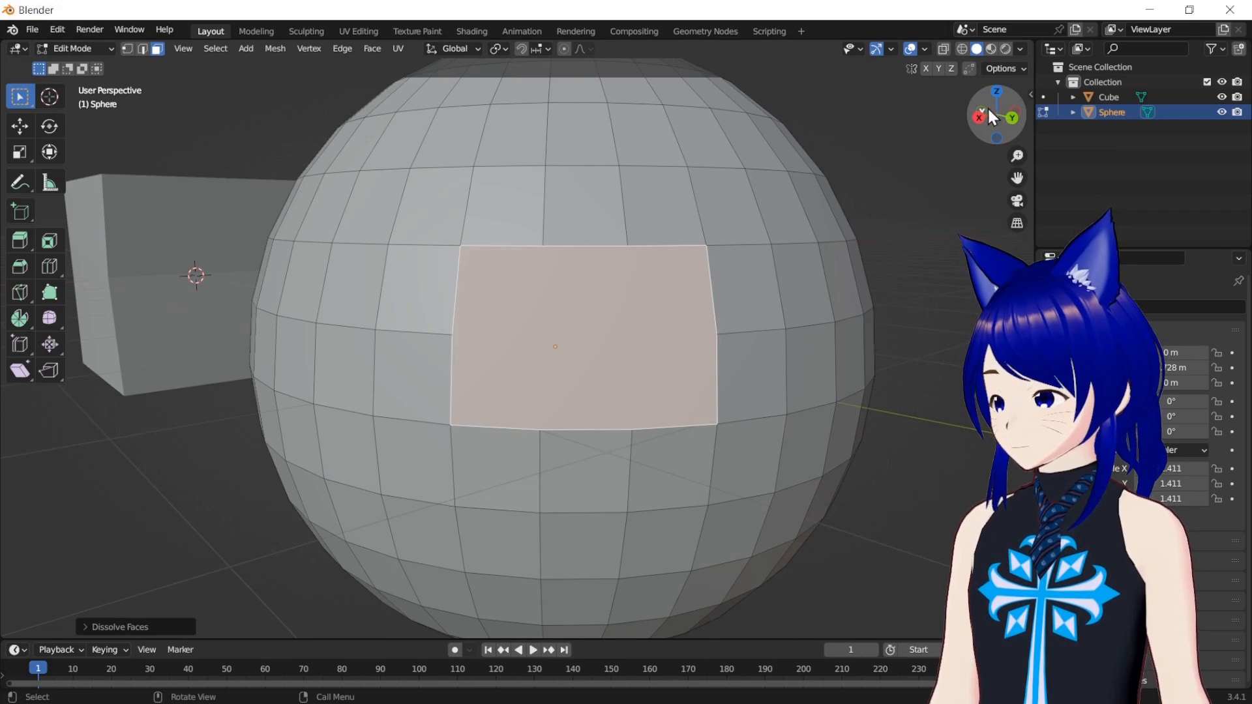
Extend the selection with the next two-by-two block of faces beside the enlarged sphere face and dissolve everything into one face
{"action": "mouse_move", "coordinate": [989, 112]}
{"action": "left_mouse_down"}
{"action": "mouse_move", "coordinate": [1017, 92]}
{"action": "mouse_move", "coordinate": [1008, 114]}
{"action": "left_mouse_up"}
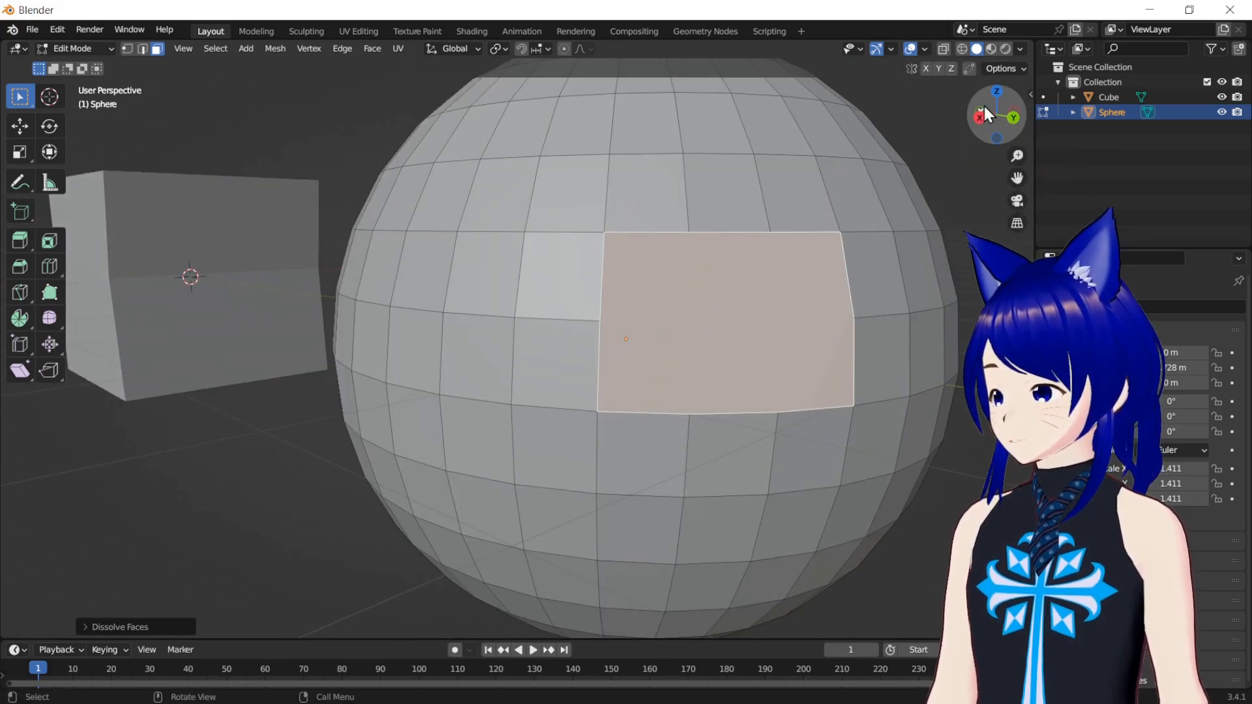
{"action": "left_click", "coordinate": [997, 91]}
{"action": "left_click_drag", "start_coordinate": [1016, 177], "coordinate": [896, 465]}
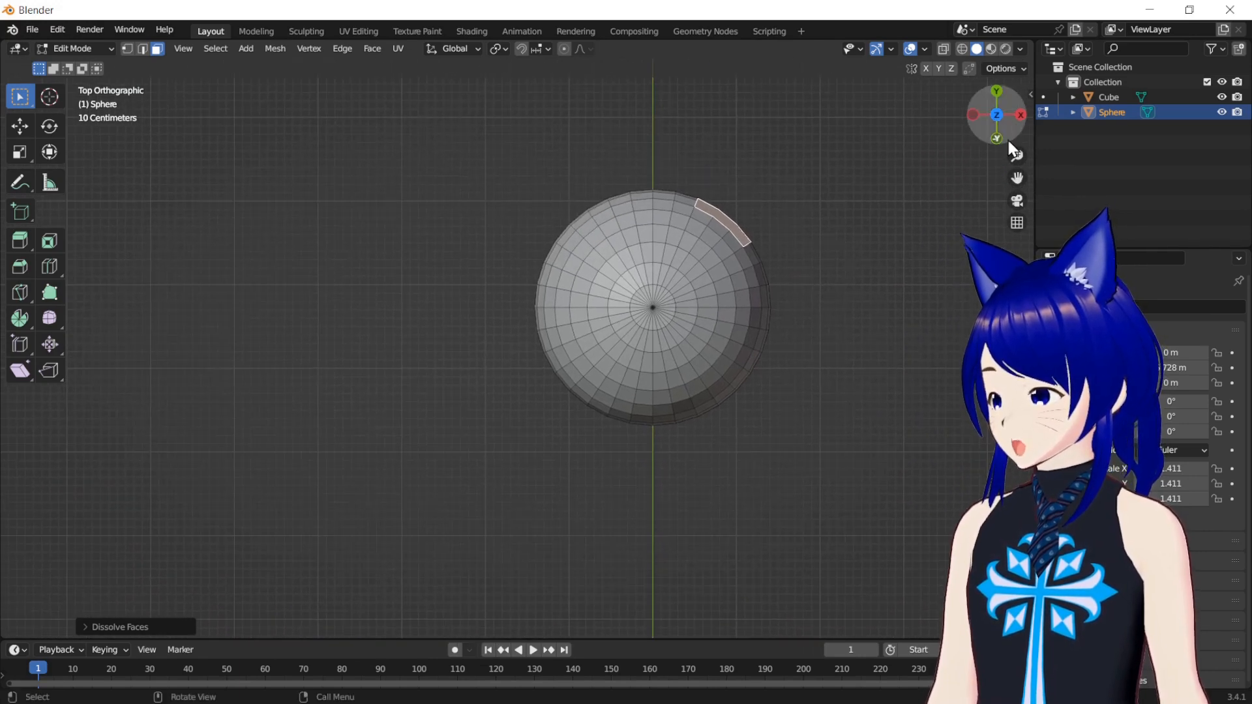
{"action": "left_click_drag", "start_coordinate": [1017, 156], "coordinate": [892, 416]}
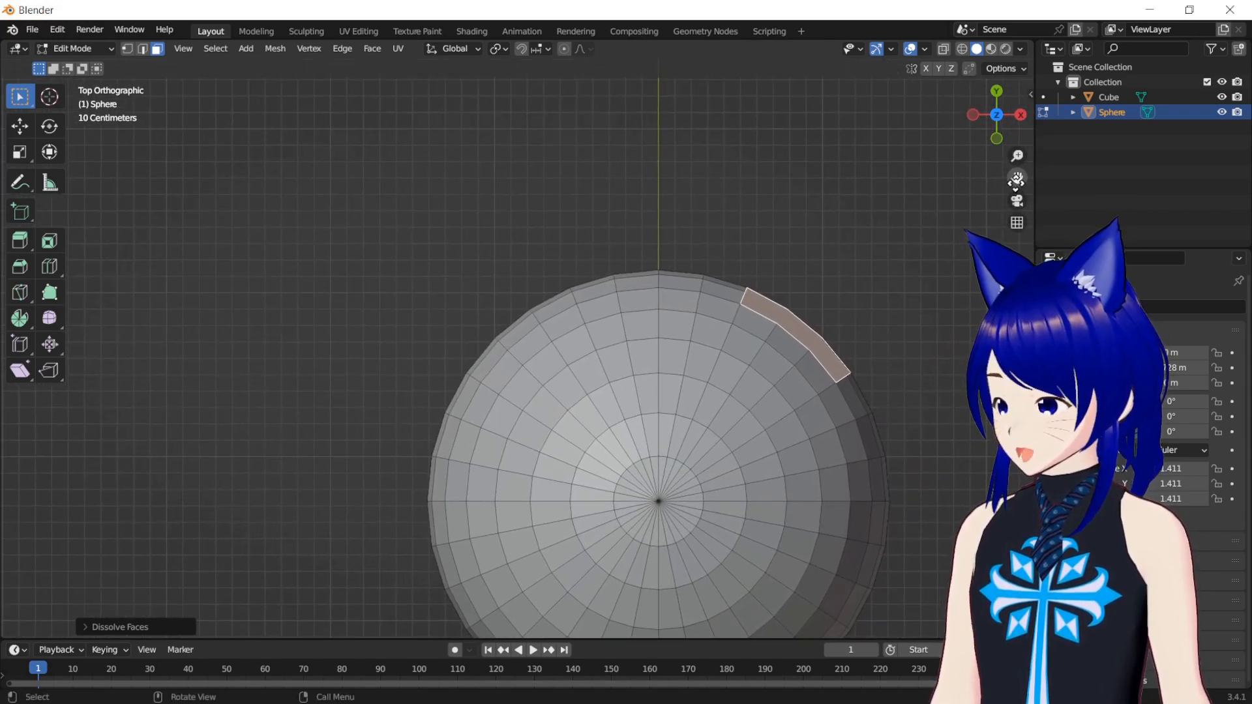
{"action": "left_click_drag", "start_coordinate": [1021, 120], "coordinate": [977, 187]}
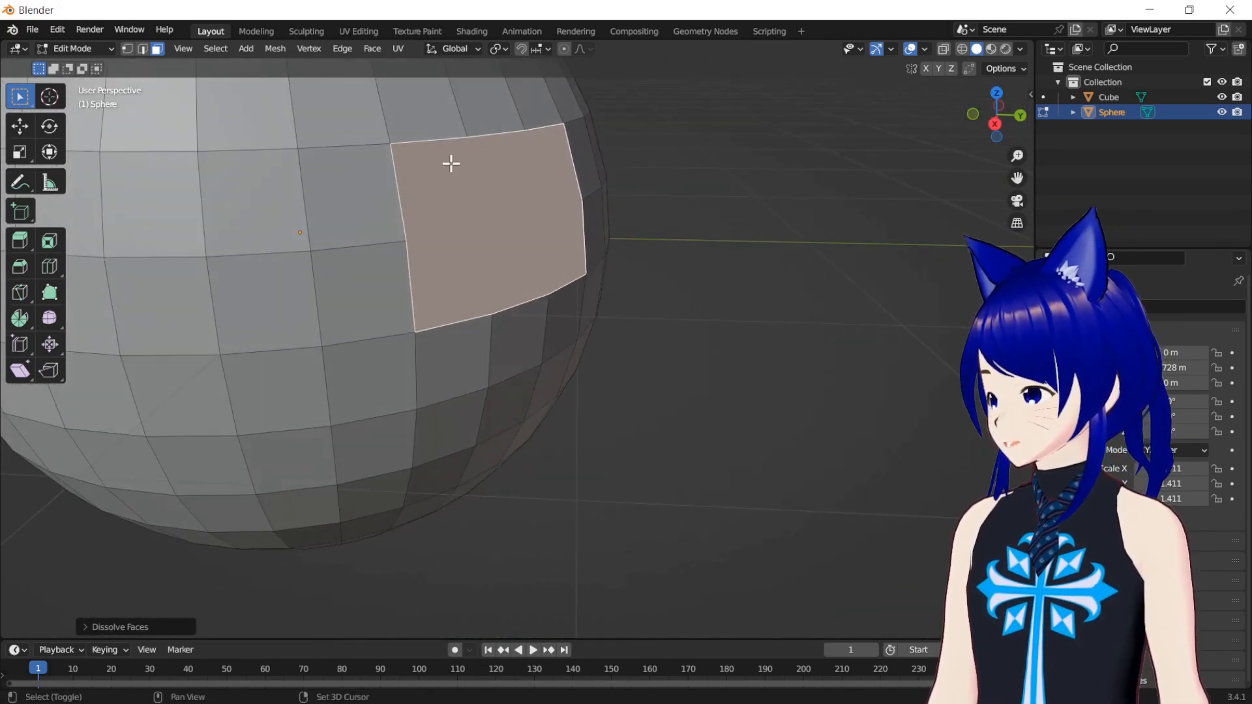
{"action": "left_click", "coordinate": [366, 225], "text": "shift"}
{"action": "left_click", "coordinate": [363, 255], "text": "shift"}
{"action": "left_click", "coordinate": [284, 222], "text": "shift"}
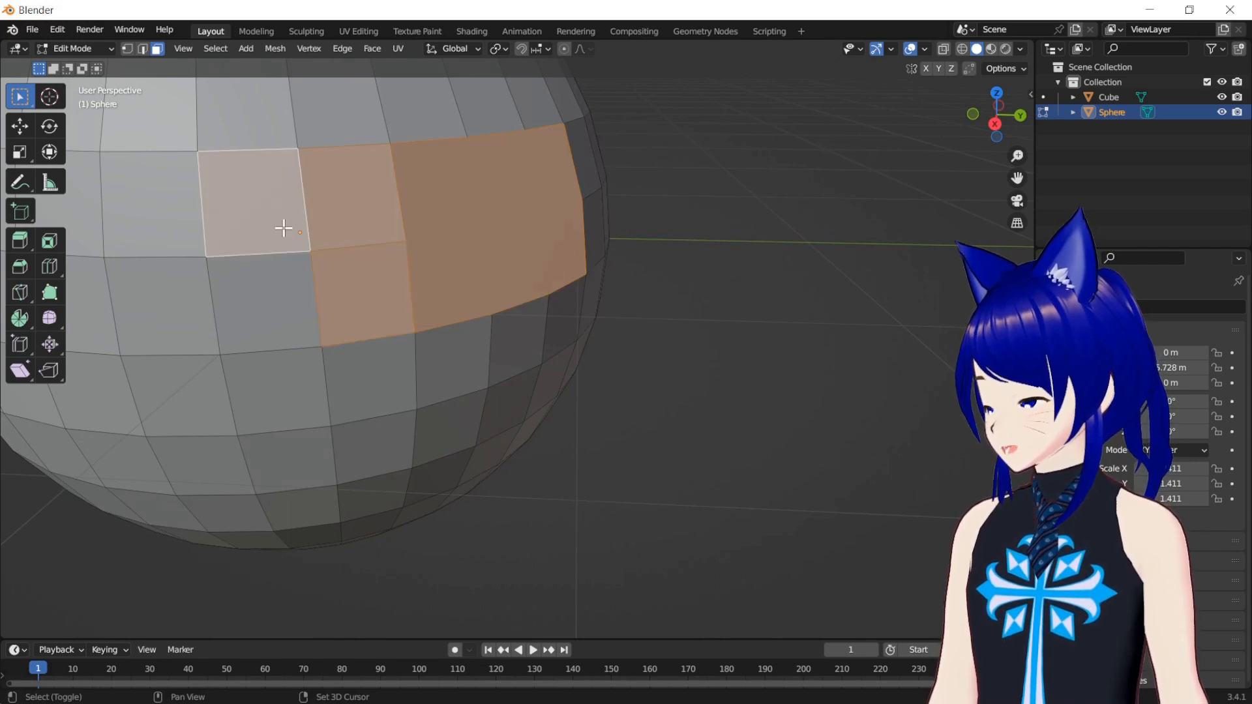
{"action": "left_click", "coordinate": [272, 300], "text": "shift"}
{"action": "right_click", "coordinate": [271, 300]}
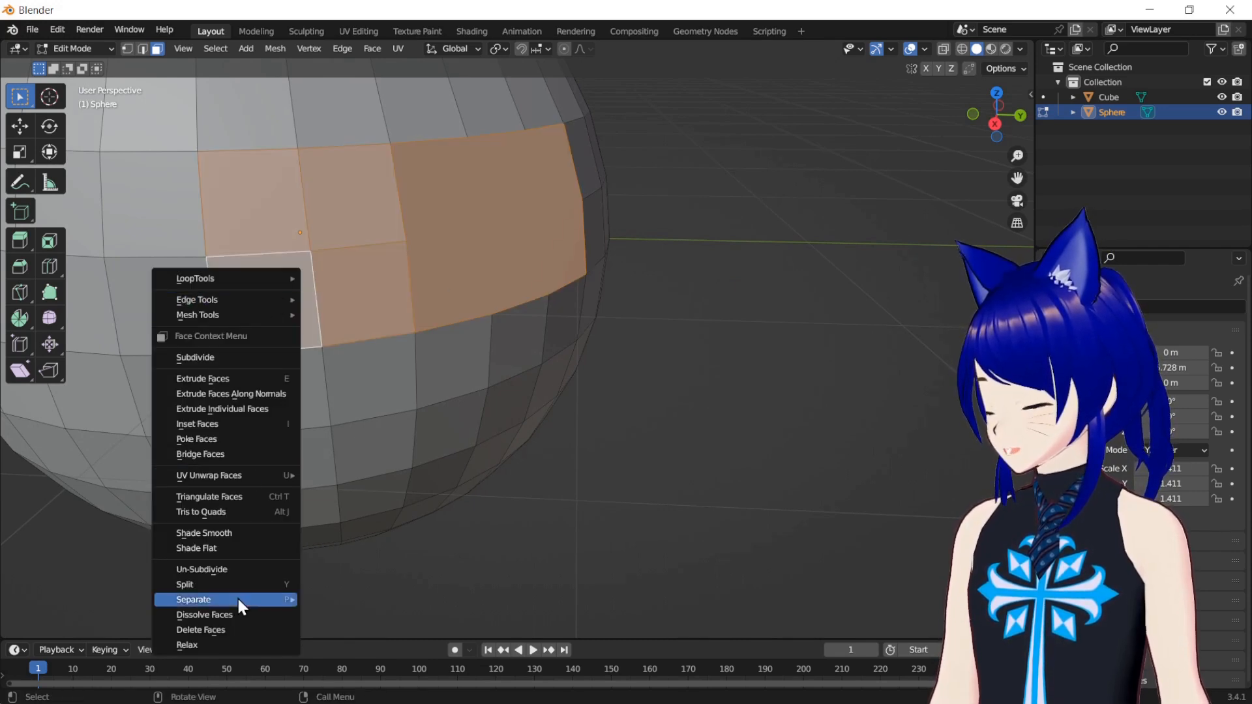
{"action": "left_click", "coordinate": [226, 616]}
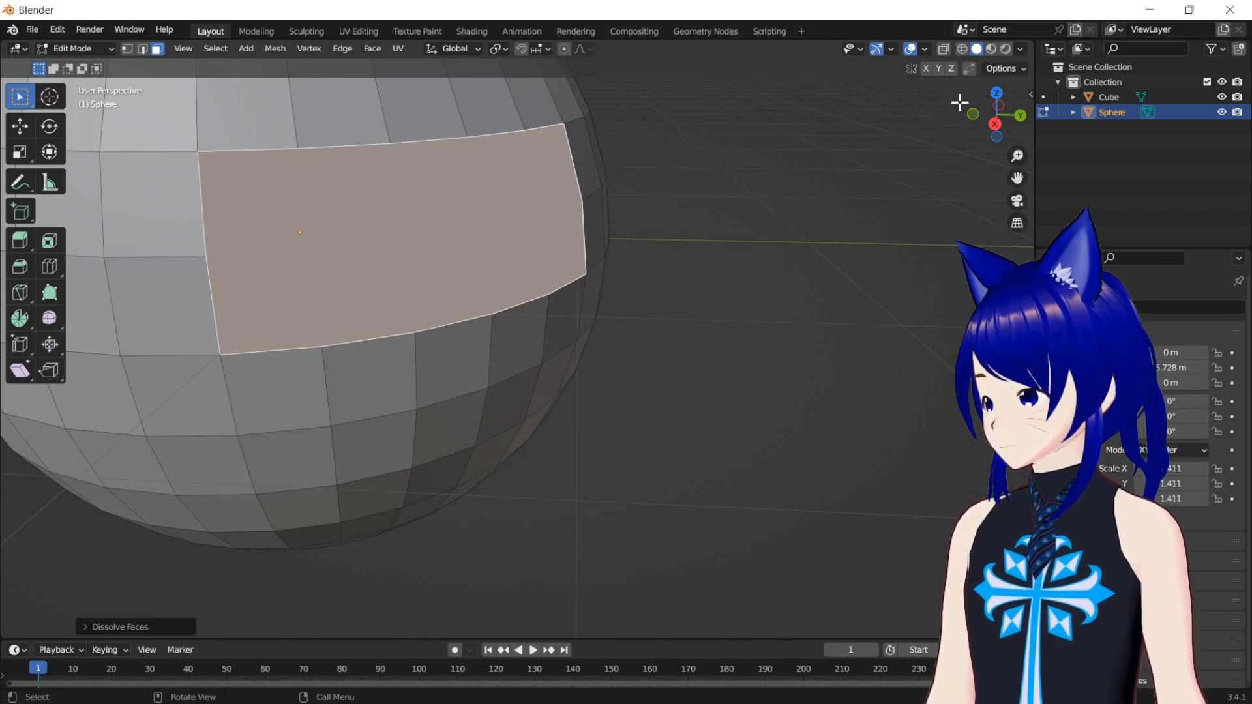
Check the dissolved face's curvature from above, try Rendered shading, and set the viewport shading to Material Preview
{"action": "left_click", "coordinate": [998, 91]}
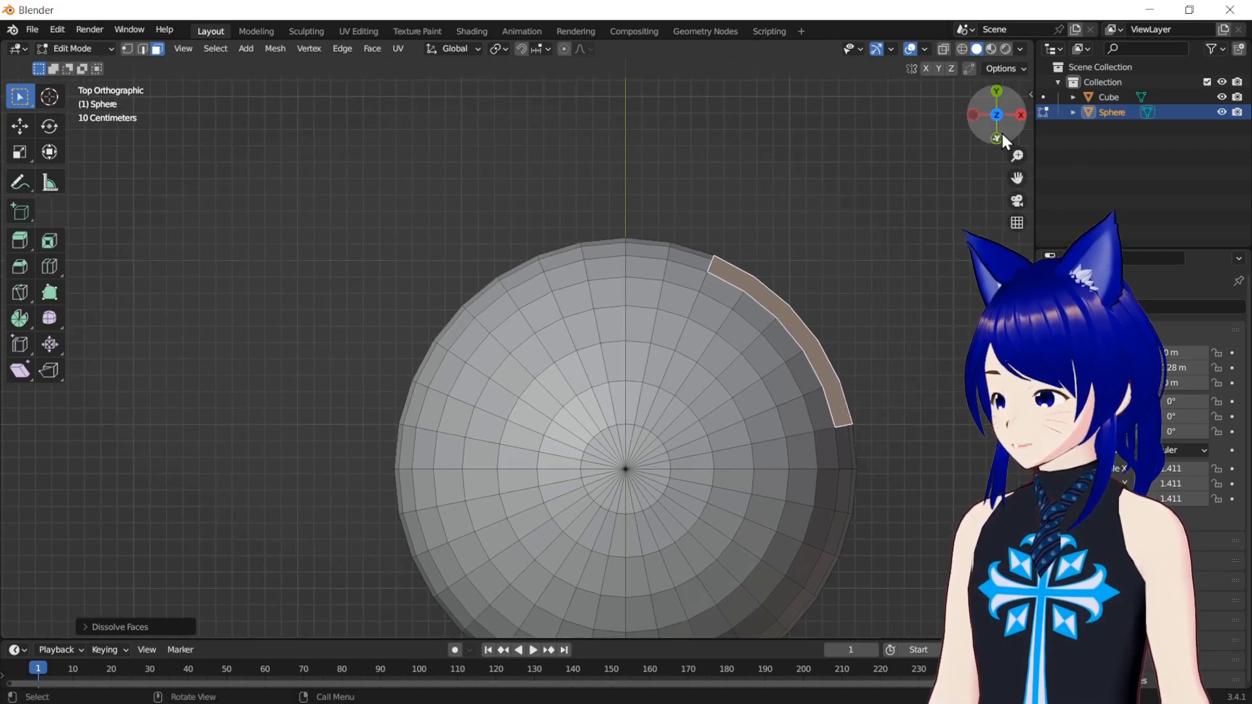
{"action": "left_click_drag", "start_coordinate": [1000, 127], "coordinate": [944, 34]}
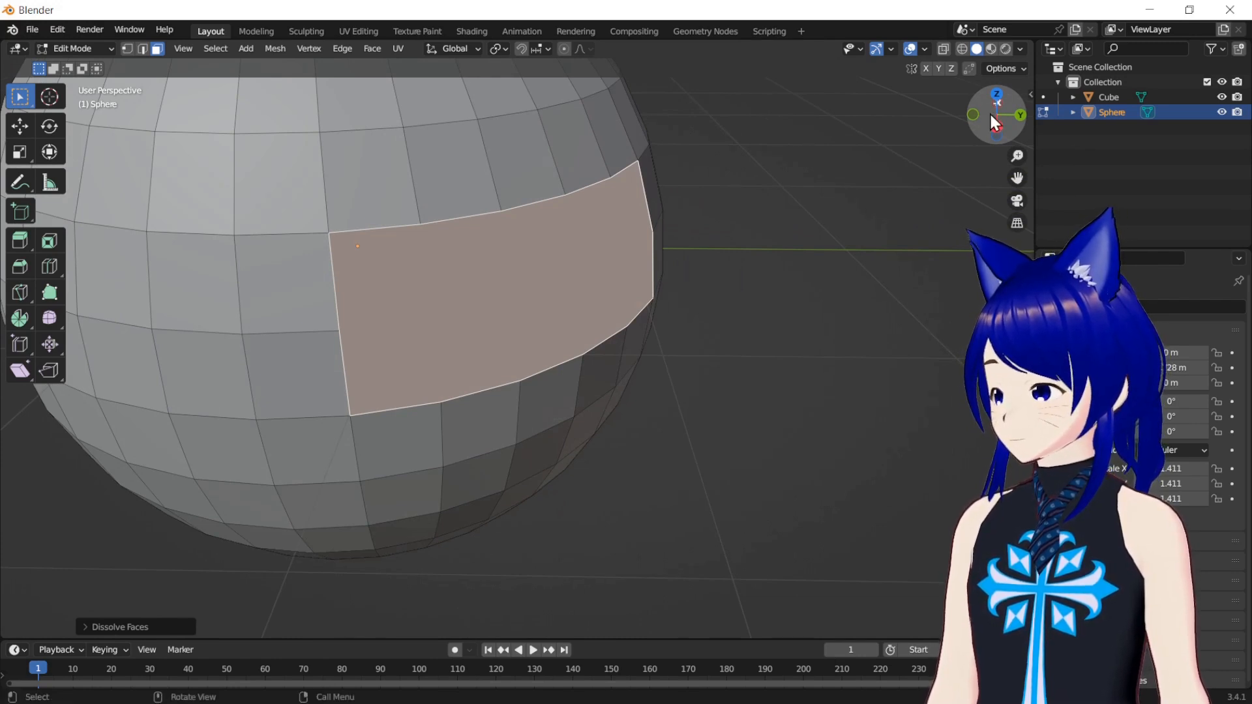
{"action": "left_click_drag", "start_coordinate": [996, 127], "coordinate": [1016, 116]}
{"action": "left_click", "coordinate": [1007, 50]}
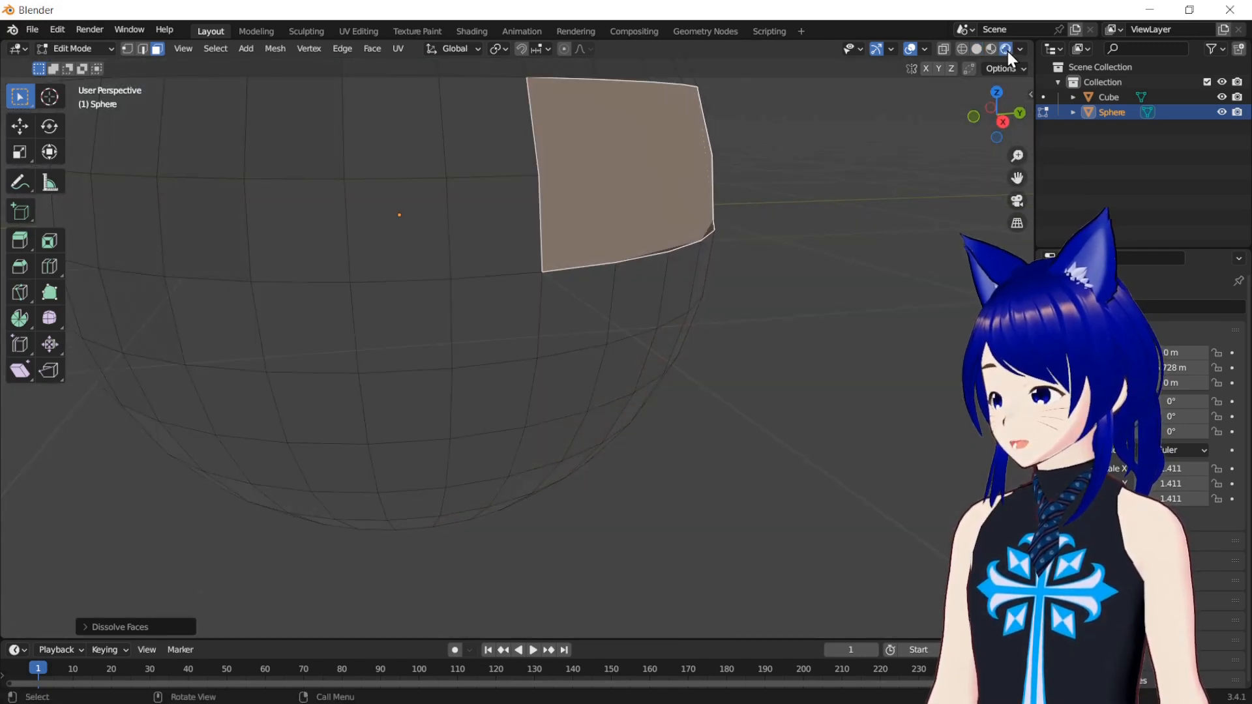
{"action": "mouse_move", "coordinate": [998, 120]}
{"action": "left_mouse_down"}
{"action": "mouse_move", "coordinate": [1015, 127]}
{"action": "mouse_move", "coordinate": [991, 129]}
{"action": "mouse_move", "coordinate": [988, 106]}
{"action": "mouse_move", "coordinate": [1010, 129]}
{"action": "mouse_move", "coordinate": [985, 135]}
{"action": "left_mouse_up"}
{"action": "left_click", "coordinate": [991, 49]}
{"action": "mouse_move", "coordinate": [1017, 177]}
{"action": "left_mouse_down"}
{"action": "mouse_move", "coordinate": [1016, 190]}
{"action": "mouse_move", "coordinate": [1064, 181]}
{"action": "mouse_move", "coordinate": [1251, 219]}
{"action": "mouse_move", "coordinate": [1016, 184]}
{"action": "left_mouse_up"}
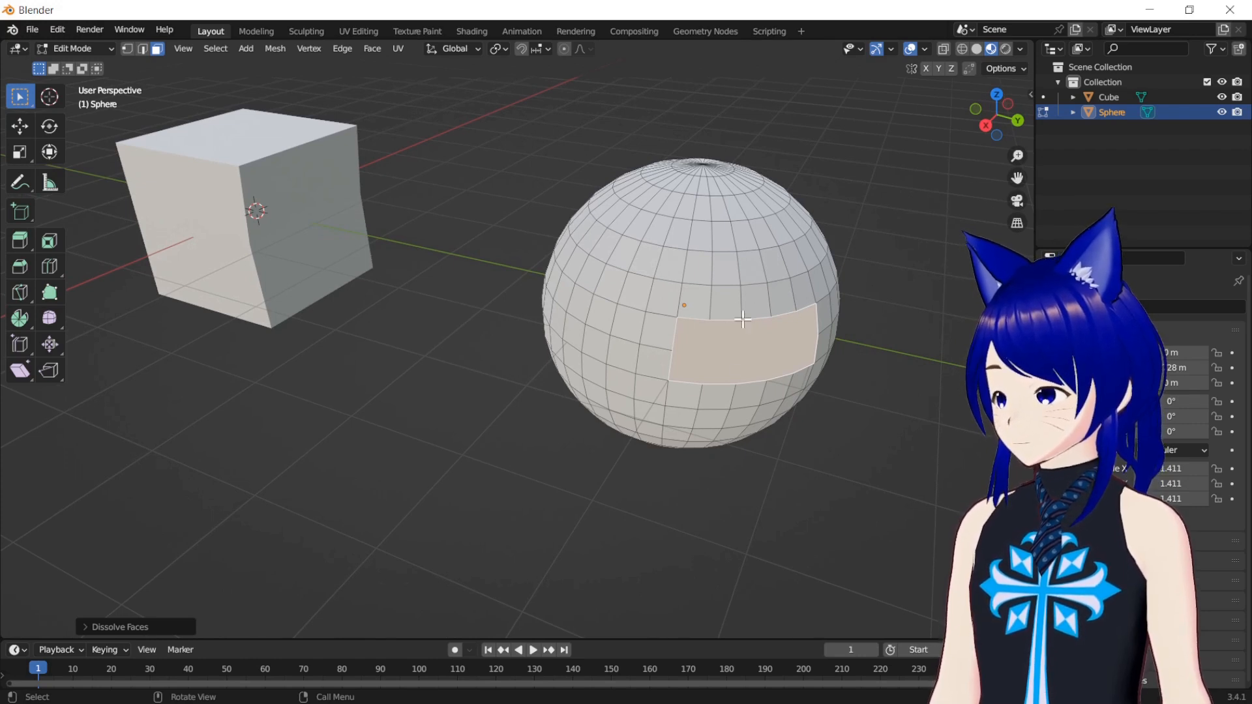
Select the two rows of faces directly above the large sphere face together with it, and merge them using Dissolve Faces
{"action": "left_click", "coordinate": [706, 309]}
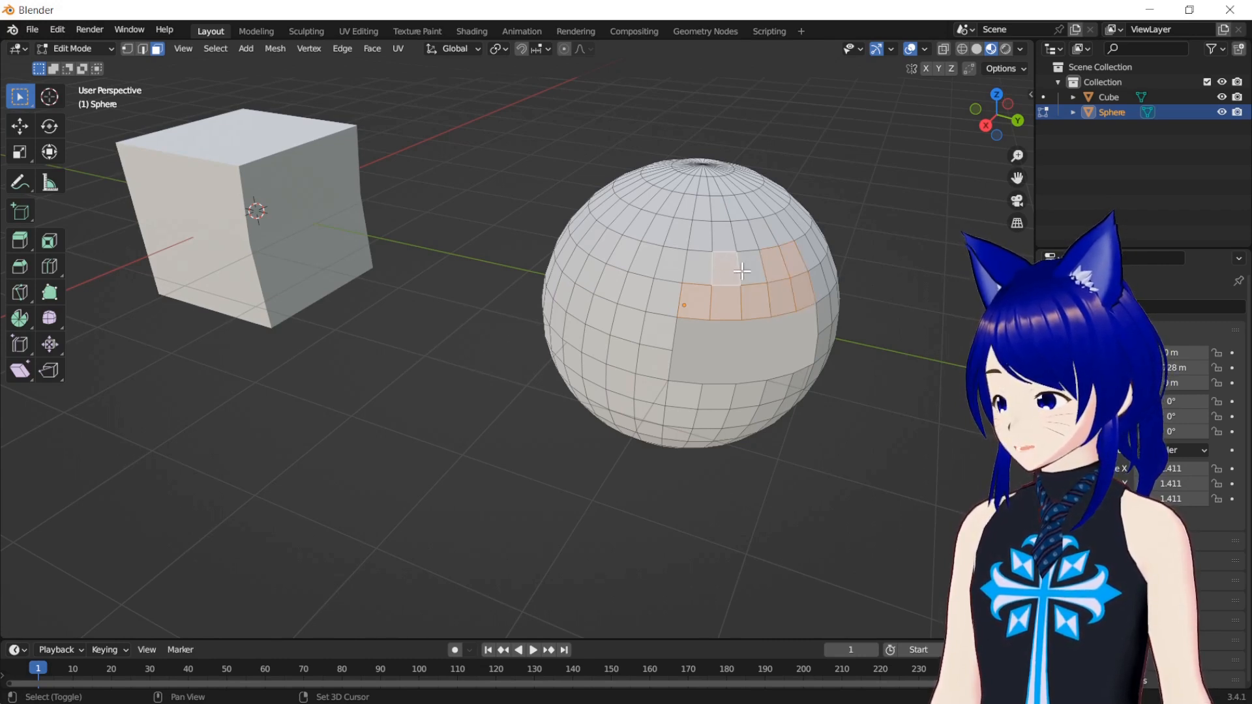
{"action": "left_click", "coordinate": [709, 359], "text": "shift"}
{"action": "right_click", "coordinate": [710, 359]}
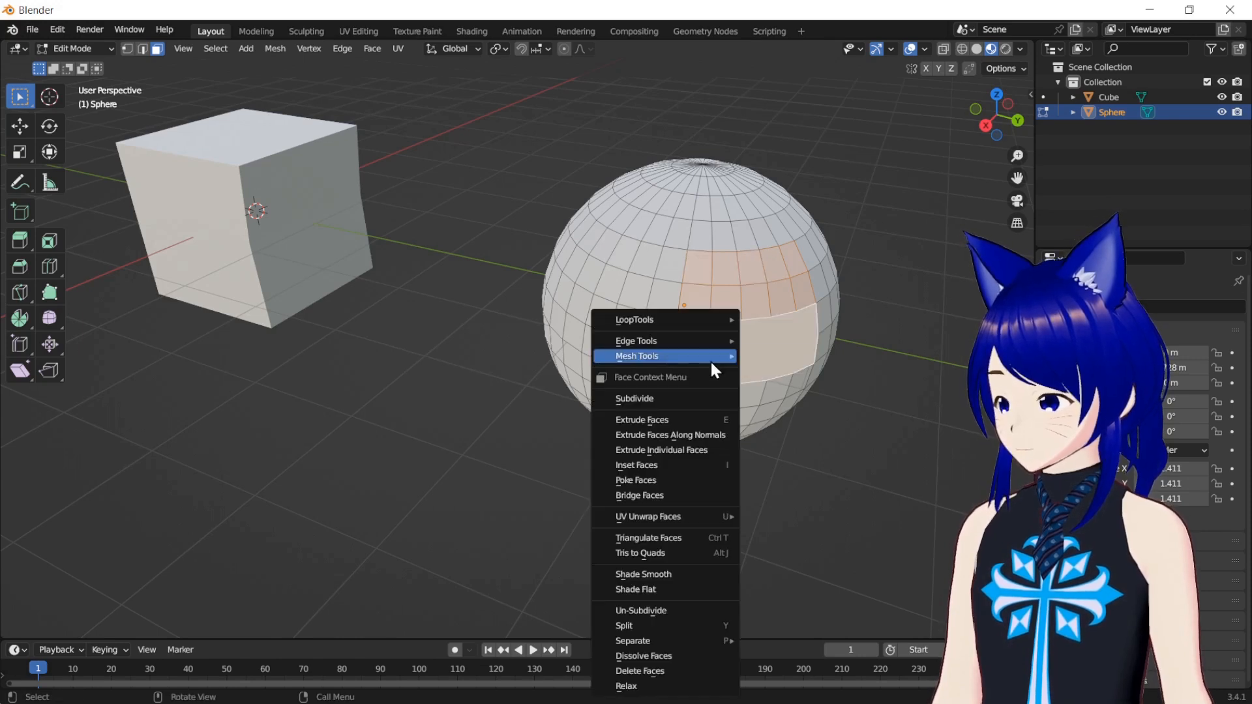
{"action": "left_click", "coordinate": [650, 656]}
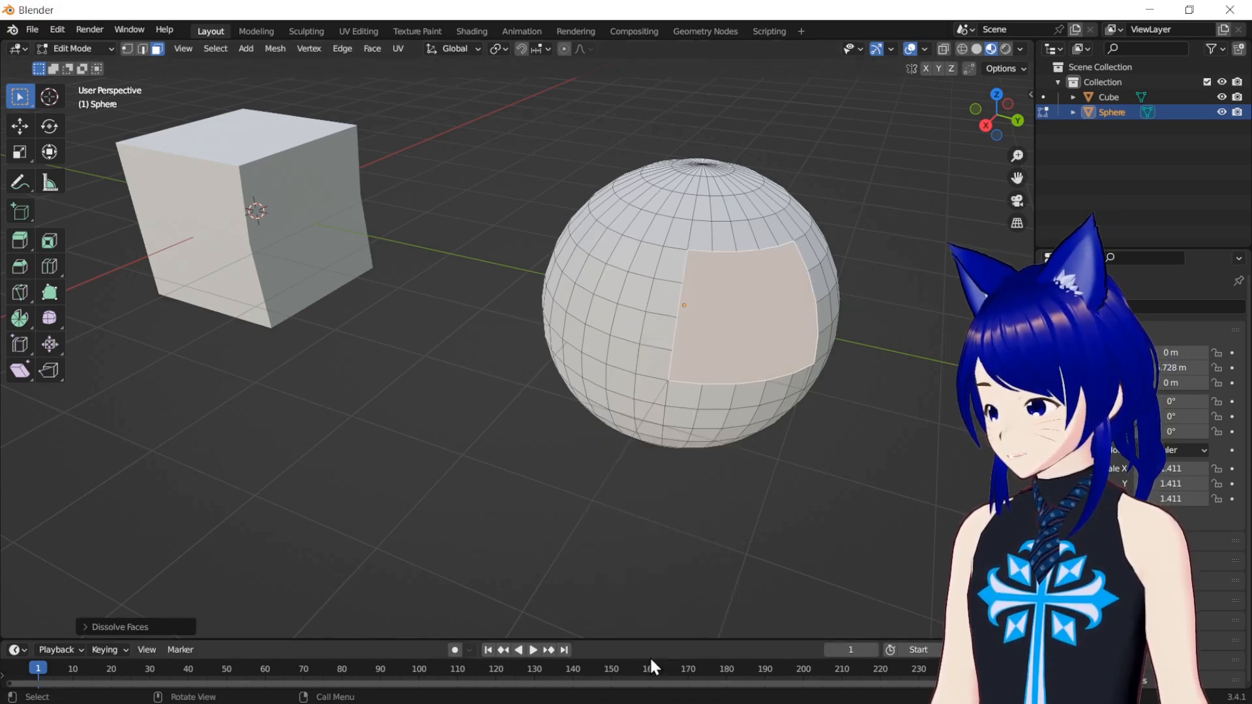
Examine the large dissolved face on the sphere from several angles, including its outline against the curved surface
{"action": "left_click_drag", "start_coordinate": [981, 135], "coordinate": [880, 141]}
{"action": "middle_click_drag", "start_coordinate": [71, 341], "coordinate": [73, 299]}
{"action": "left_click_drag", "start_coordinate": [981, 135], "coordinate": [897, 190]}
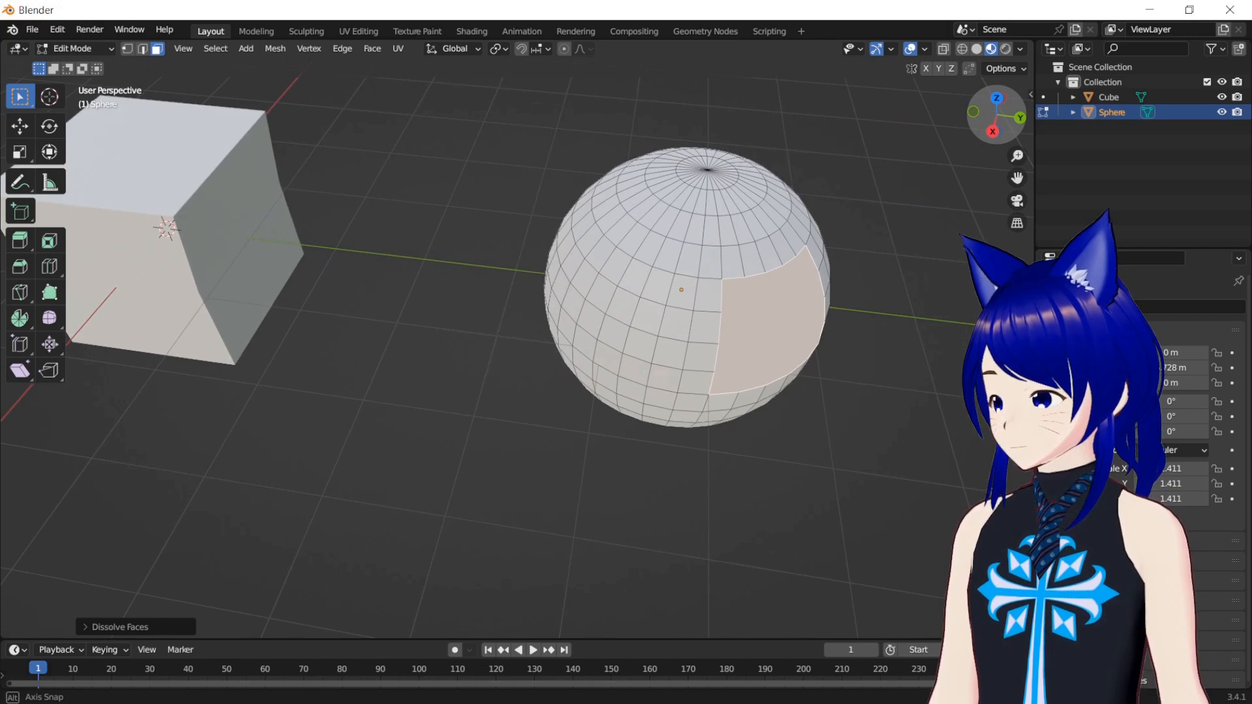
{"action": "middle_click_drag", "start_coordinate": [678, 339], "coordinate": [608, 315]}
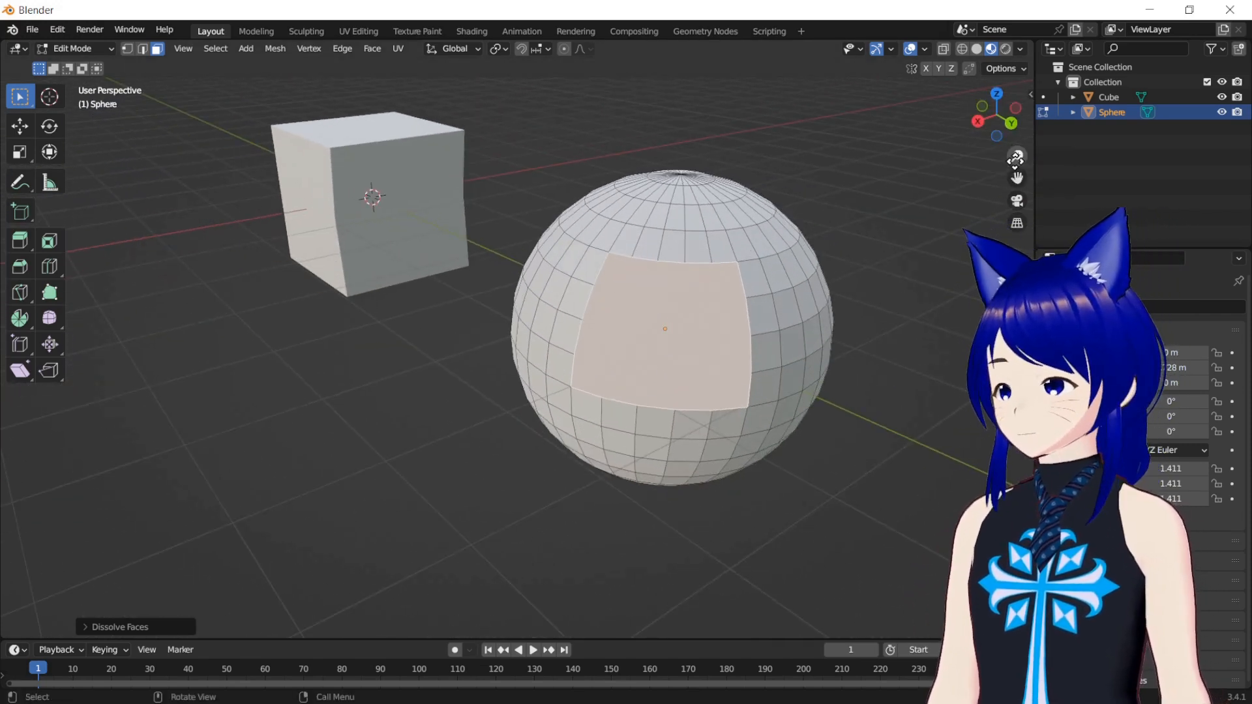
{"action": "scroll", "coordinate": [1017, 176], "scroll_direction": "down", "scroll_amount": 3}
{"action": "left_click_drag", "start_coordinate": [1016, 177], "coordinate": [1001, 279]}
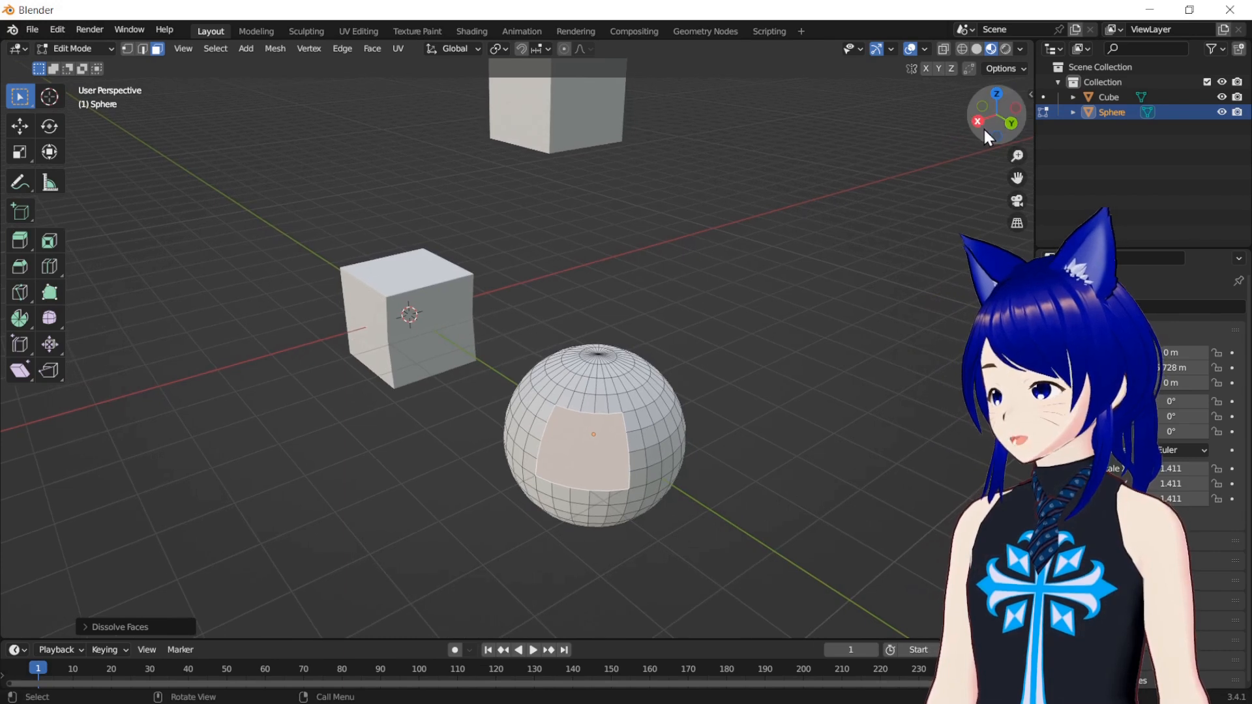
{"action": "left_click_drag", "start_coordinate": [992, 120], "coordinate": [769, 257]}
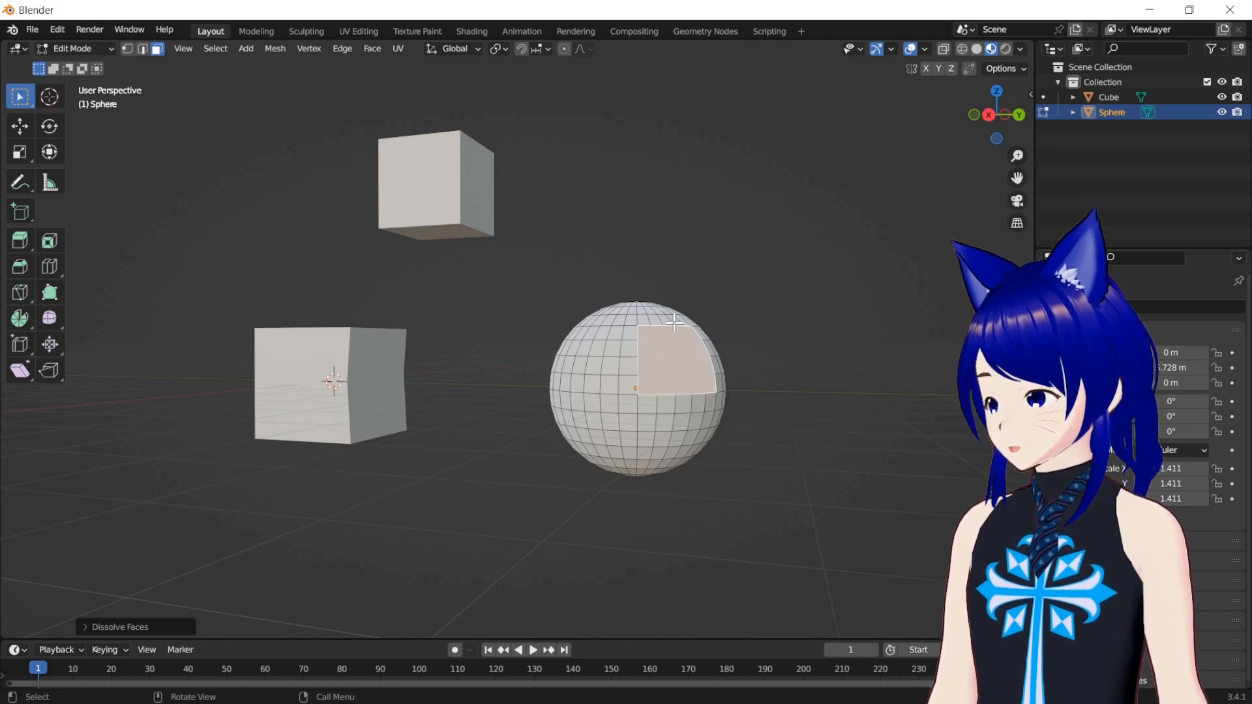
{"action": "left_click_drag", "start_coordinate": [987, 129], "coordinate": [961, 145]}
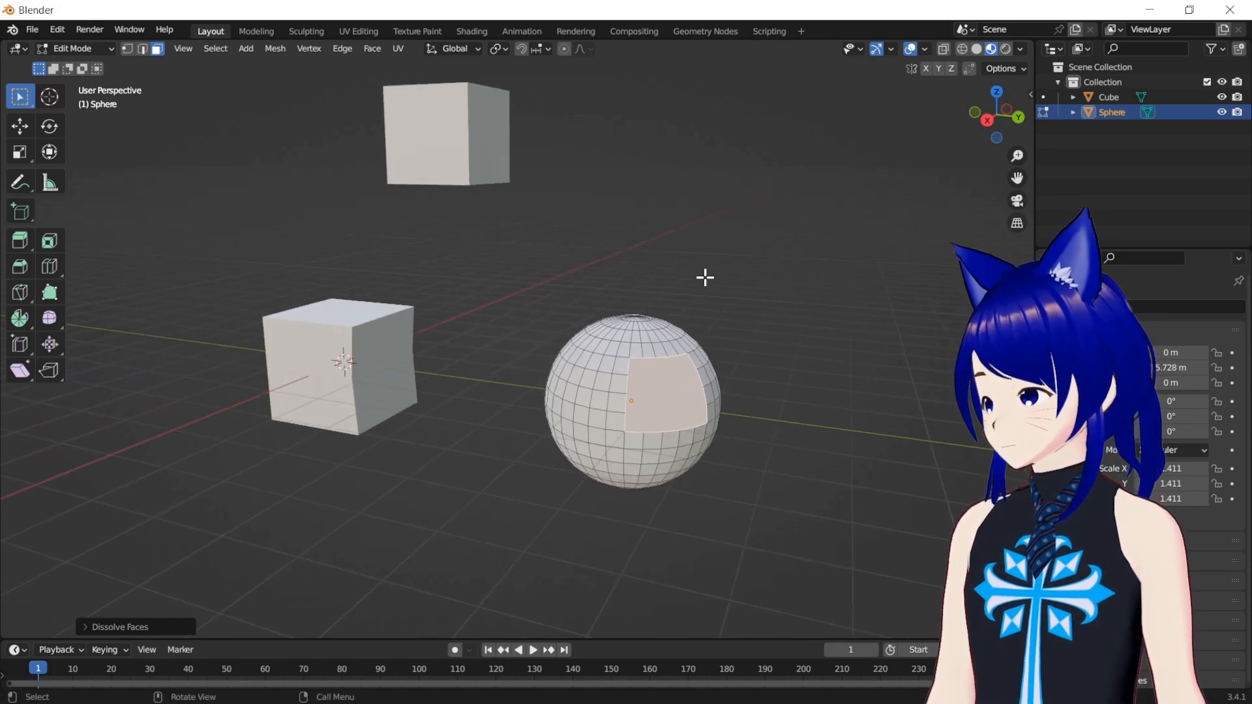
{"action": "mouse_move", "coordinate": [993, 129]}
{"action": "left_mouse_down"}
{"action": "mouse_move", "coordinate": [979, 135]}
{"action": "mouse_move", "coordinate": [992, 136]}
{"action": "left_mouse_up"}
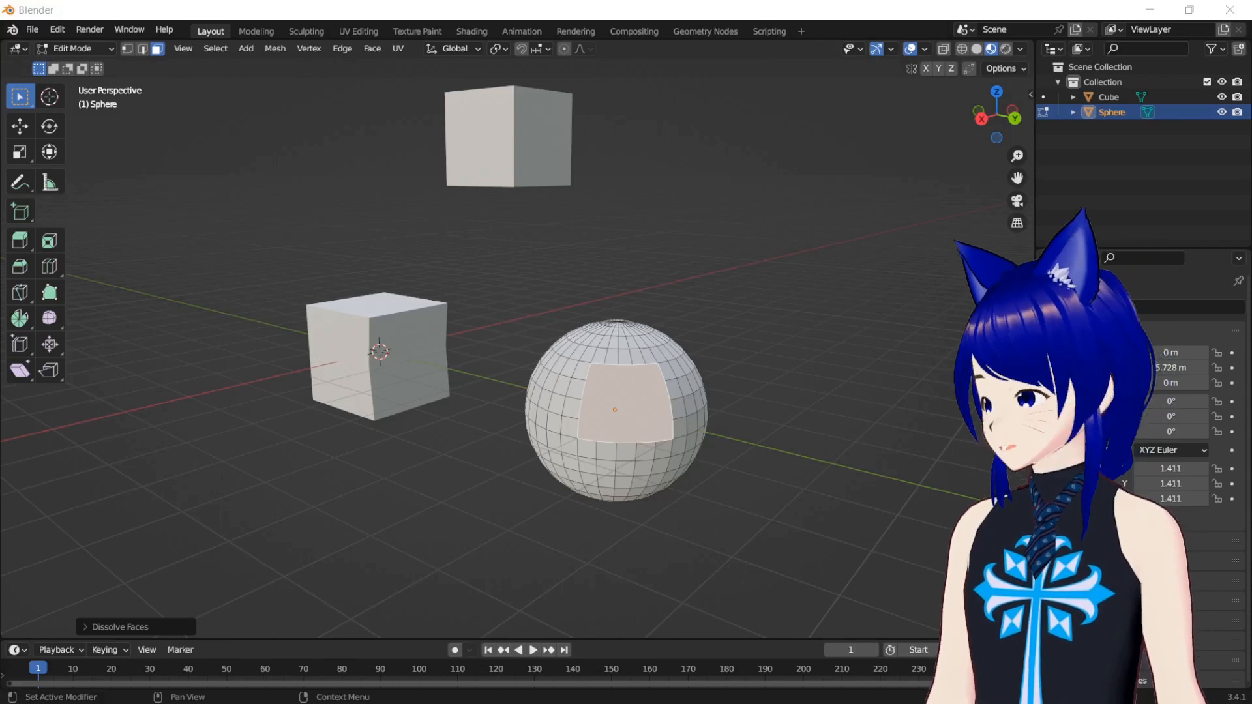
Open the cubes in Edit Mode with edge selection and select the upper cube's near vertical edge plus a top edge of the lower cube
{"action": "key", "text": "Tab"}
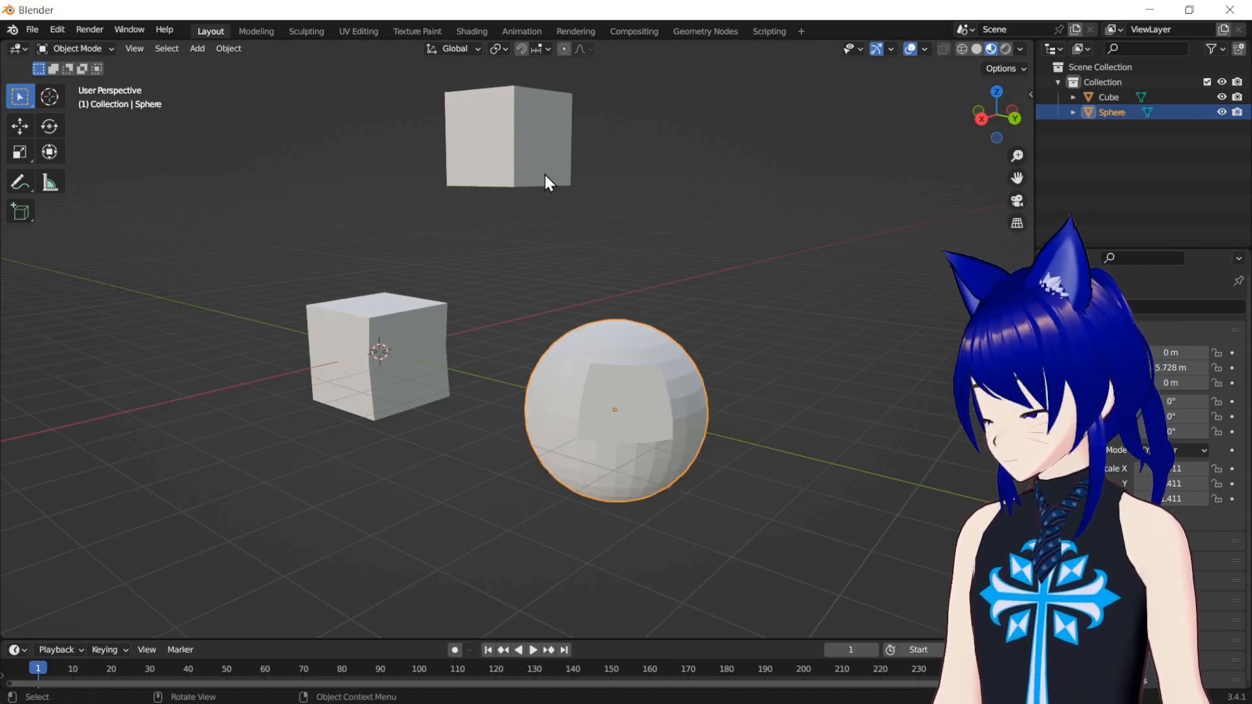
{"action": "left_click", "coordinate": [547, 183]}
{"action": "key", "text": "Tab"}
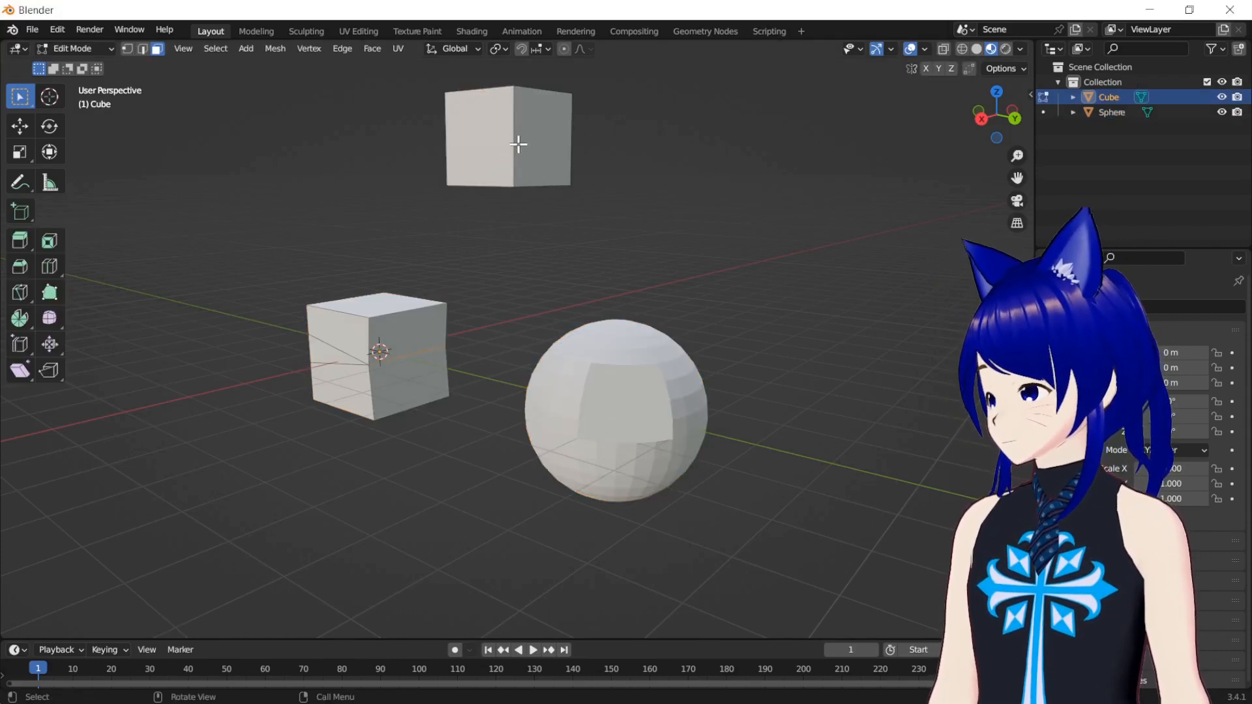
{"action": "left_click", "coordinate": [143, 49]}
{"action": "left_click", "coordinate": [509, 116]}
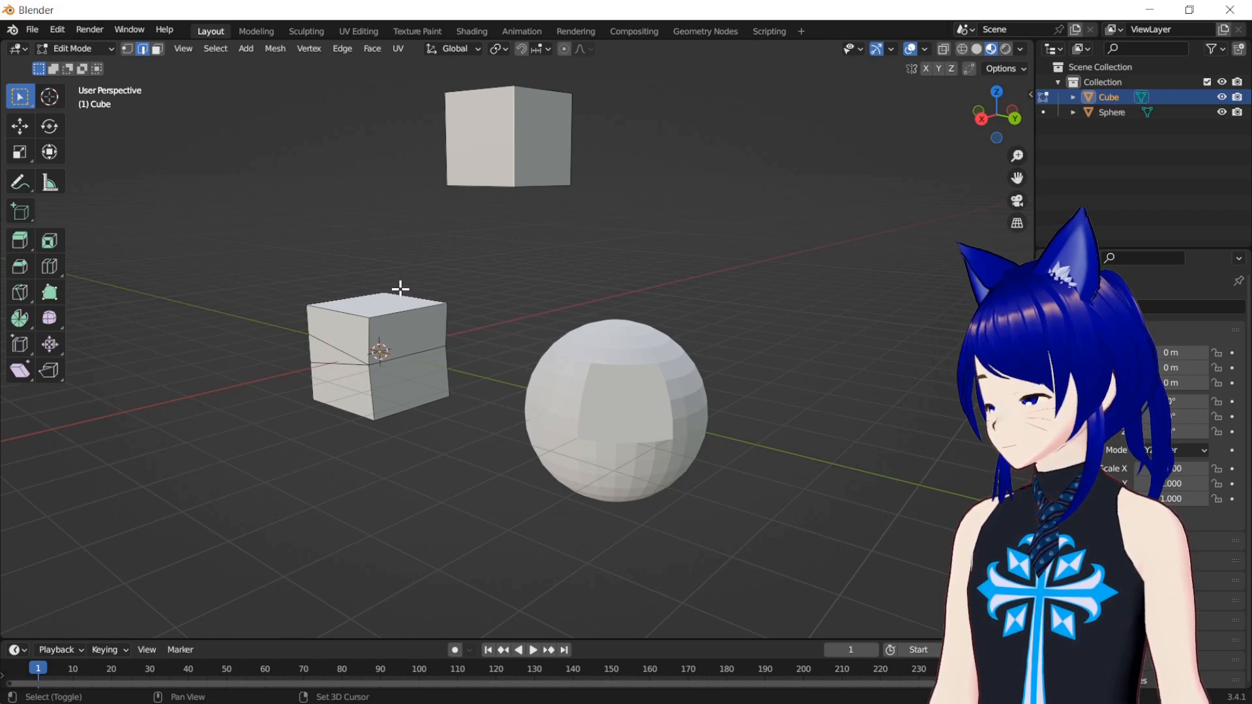
Try merging the two selected cube edges At Center, and undo the merge
{"action": "key", "text": "m"}
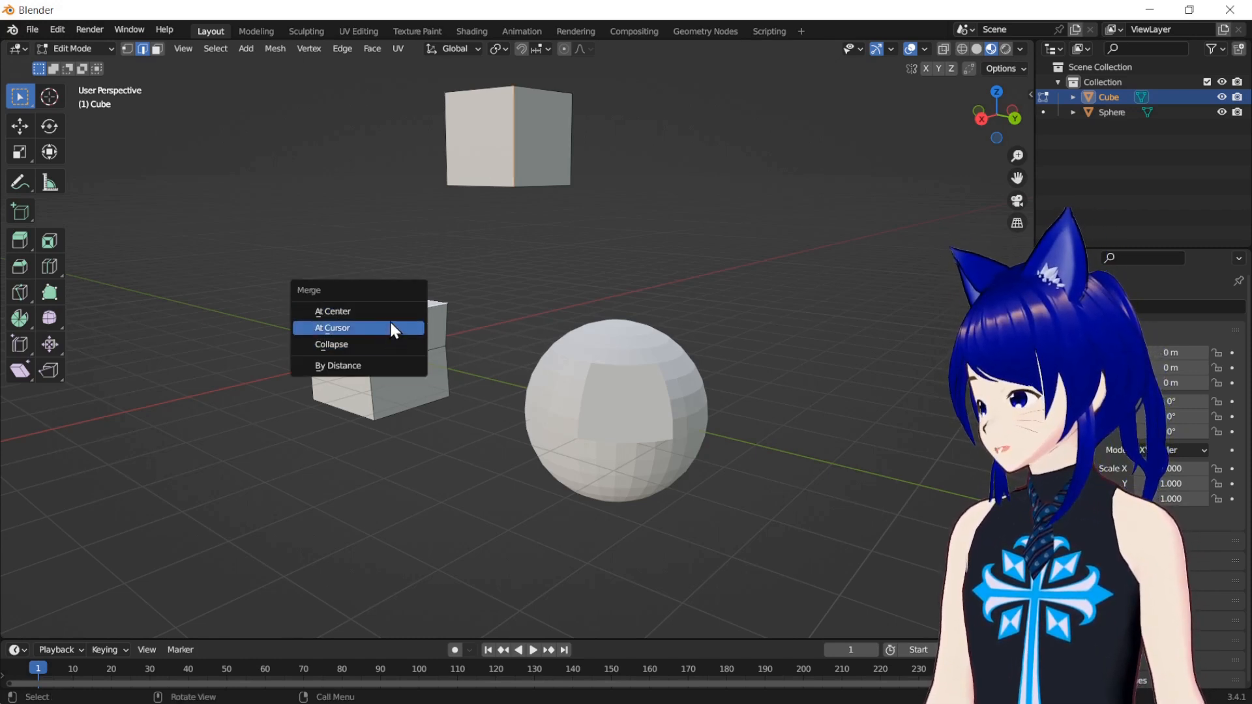
{"action": "left_click", "coordinate": [392, 313]}
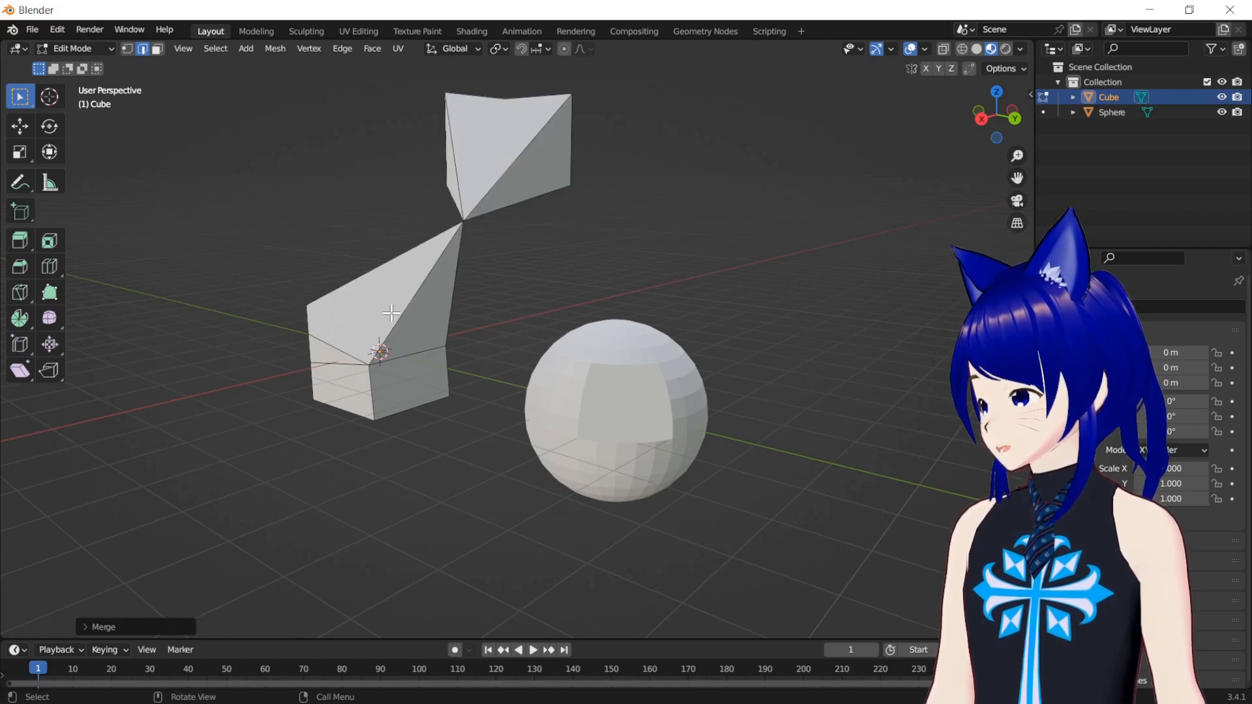
{"action": "key", "text": "ctrl+z"}
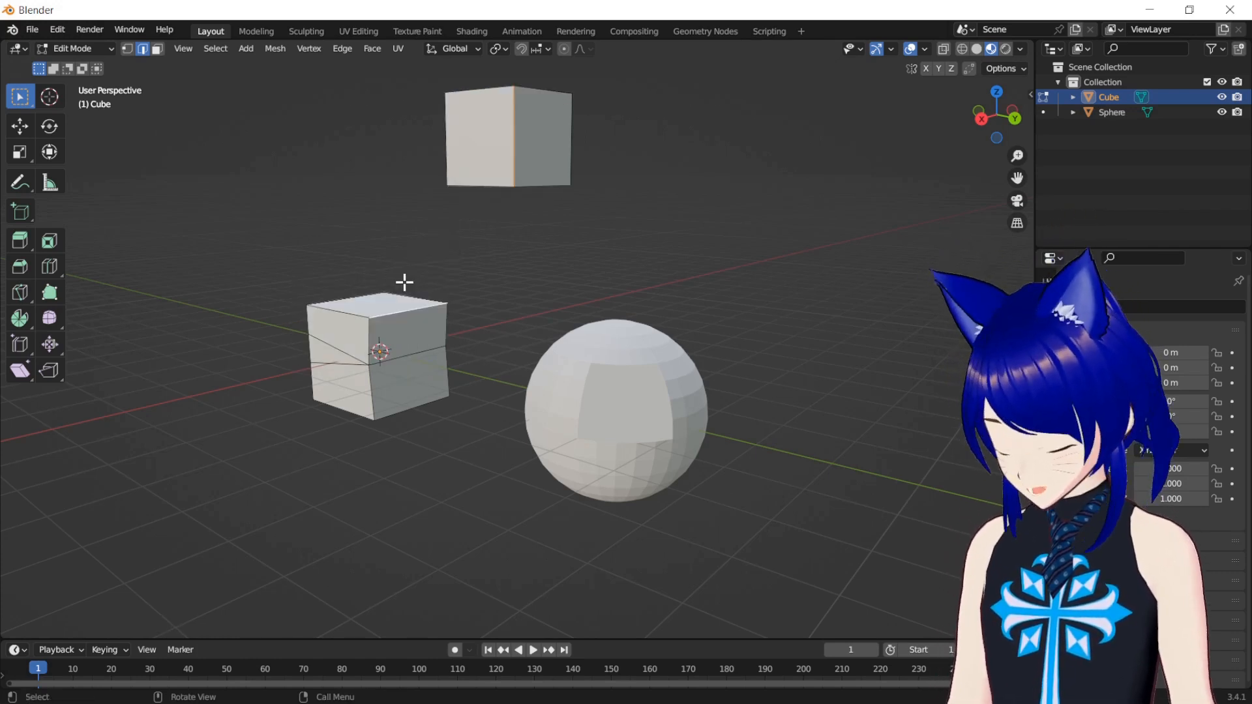
Try merging the two selected cube edges At Cursor, and undo the merge
{"action": "key", "text": "m"}
{"action": "left_click", "coordinate": [399, 300]}
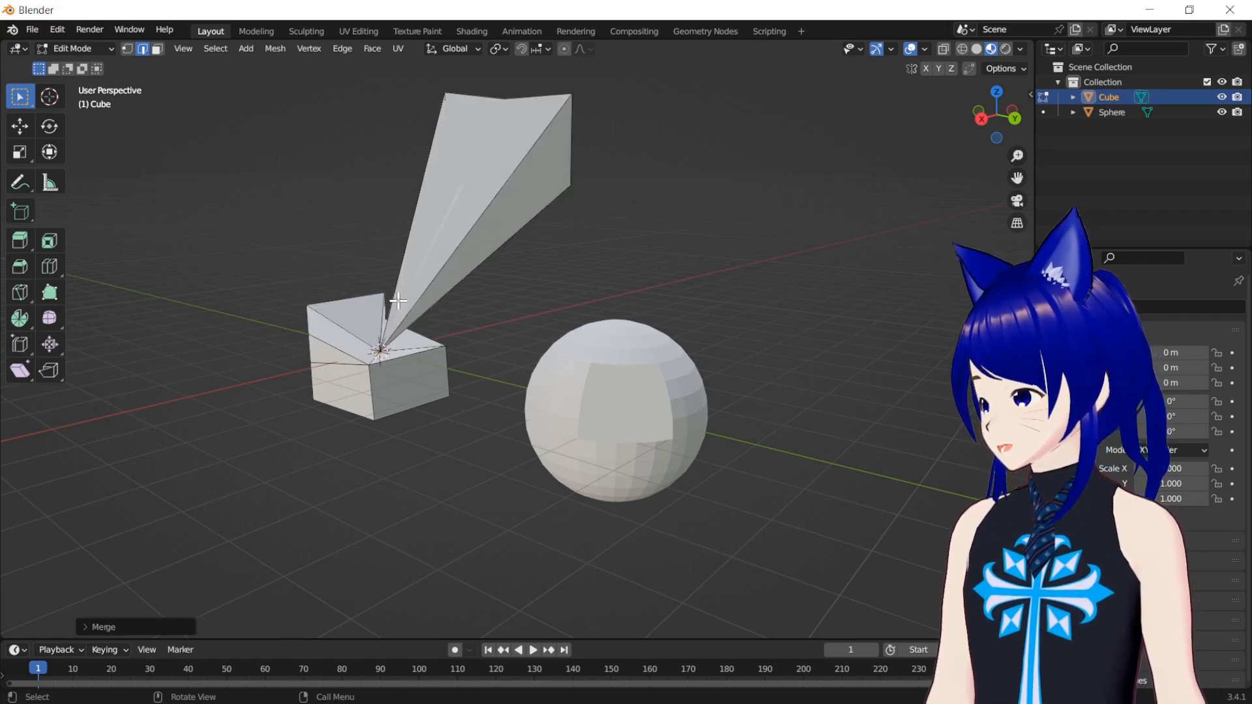
{"action": "key", "text": "ctrl+z"}
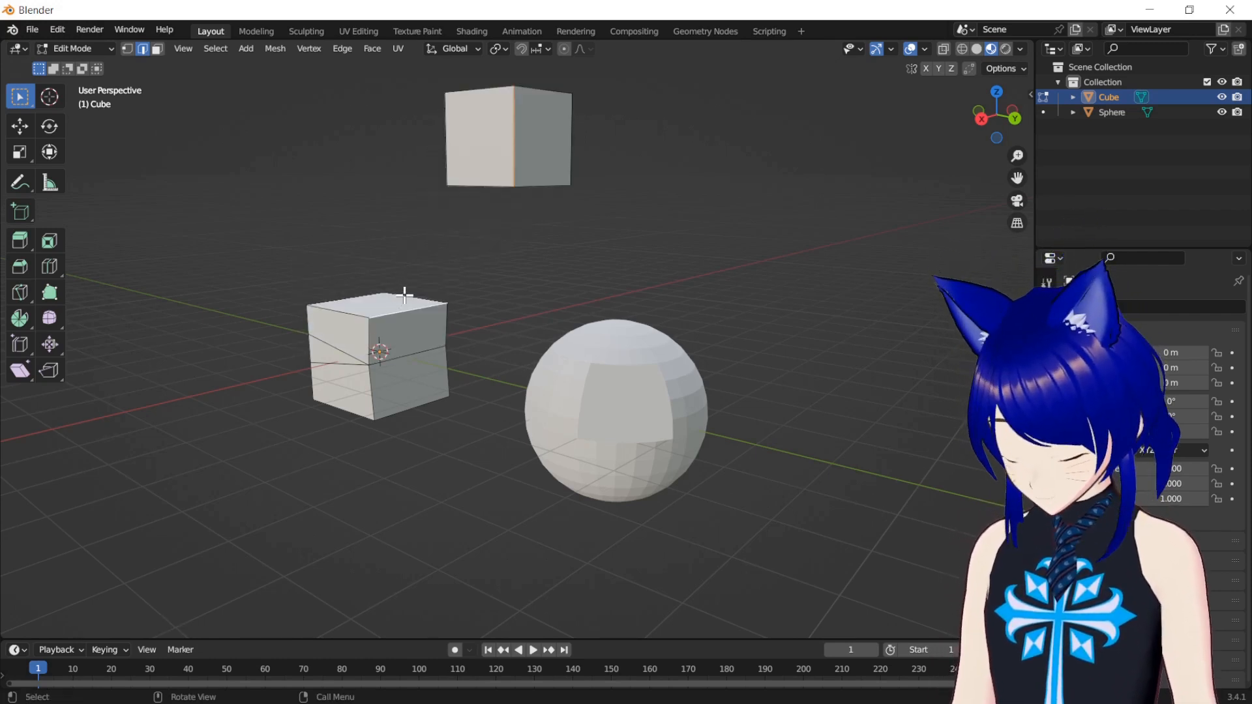
Try merging the two selected cube edges with Collapse, inspect the shapes, and undo the merge
{"action": "key", "text": "m"}
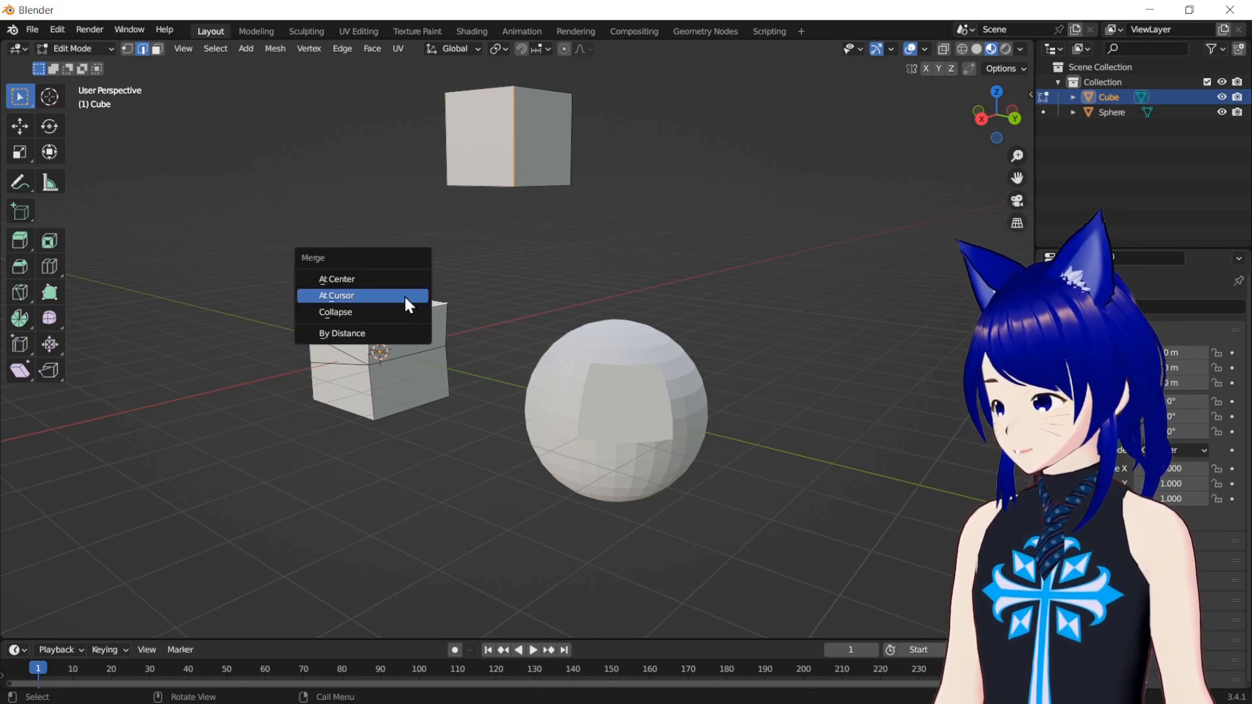
{"action": "left_click", "coordinate": [401, 315]}
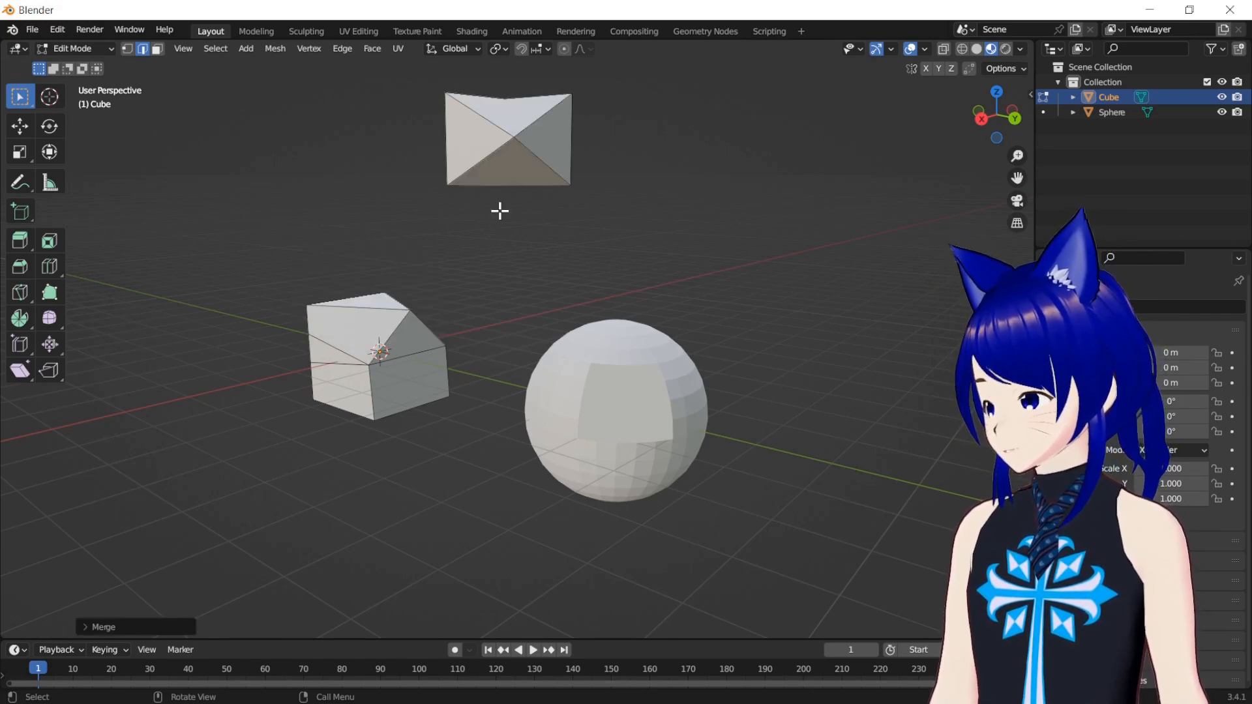
{"action": "mouse_move", "coordinate": [976, 123]}
{"action": "left_mouse_down"}
{"action": "mouse_move", "coordinate": [983, 131]}
{"action": "mouse_move", "coordinate": [962, 157]}
{"action": "mouse_move", "coordinate": [943, 133]}
{"action": "mouse_move", "coordinate": [960, 129]}
{"action": "left_mouse_up"}
{"action": "key", "text": "ctrl+z"}
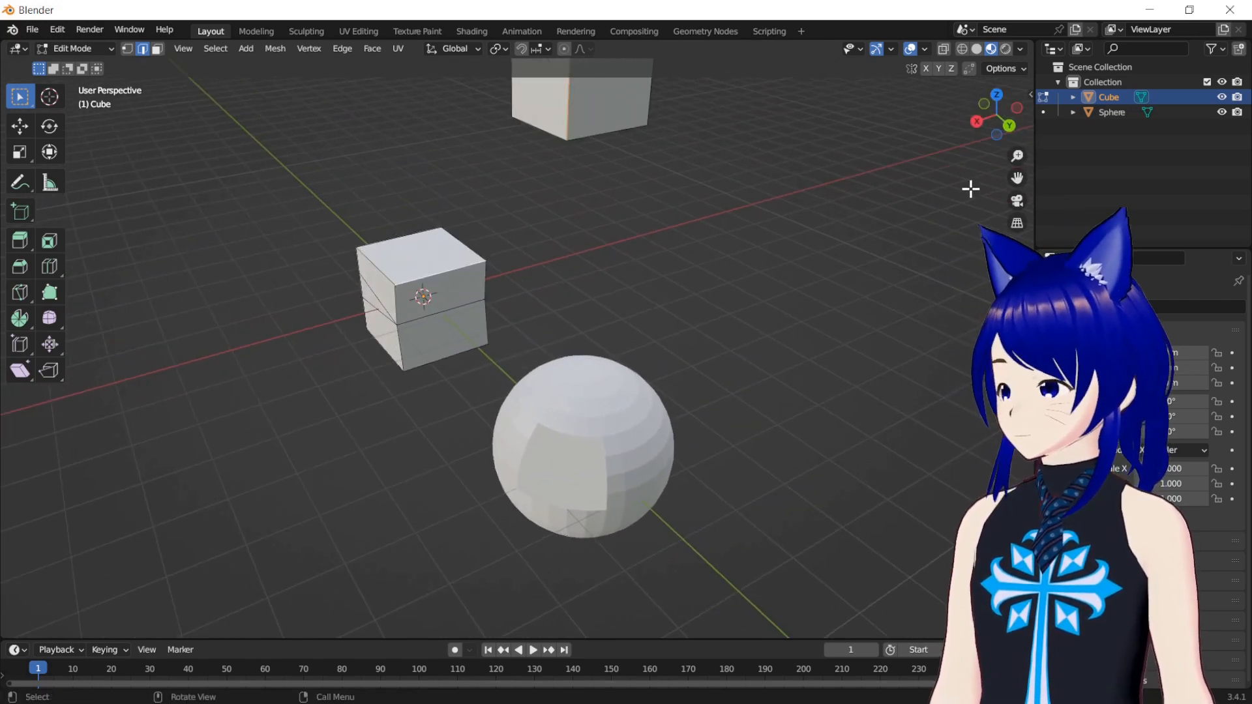
In face selection, merge the upper cube's near side face with the lower cube's top face At Center and inspect the resulting shape
{"action": "left_click_drag", "start_coordinate": [1018, 178], "coordinate": [1026, 268]}
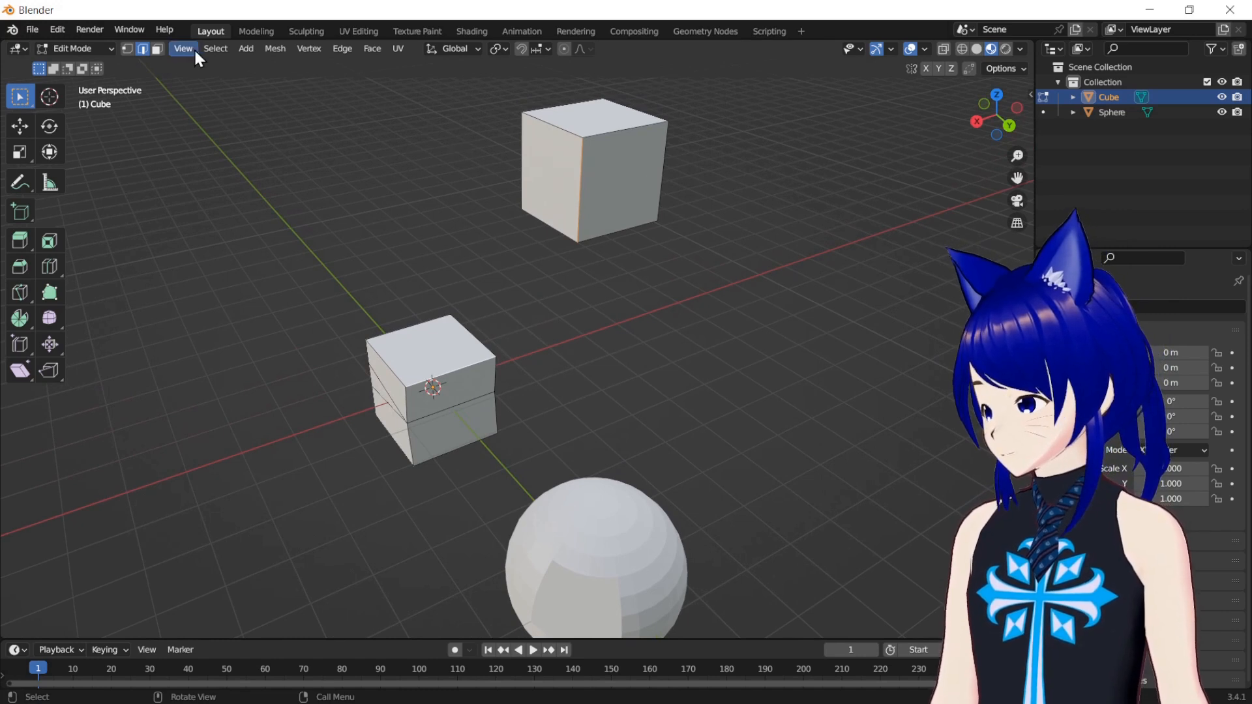
{"action": "left_click", "coordinate": [157, 49]}
{"action": "left_click", "coordinate": [547, 166]}
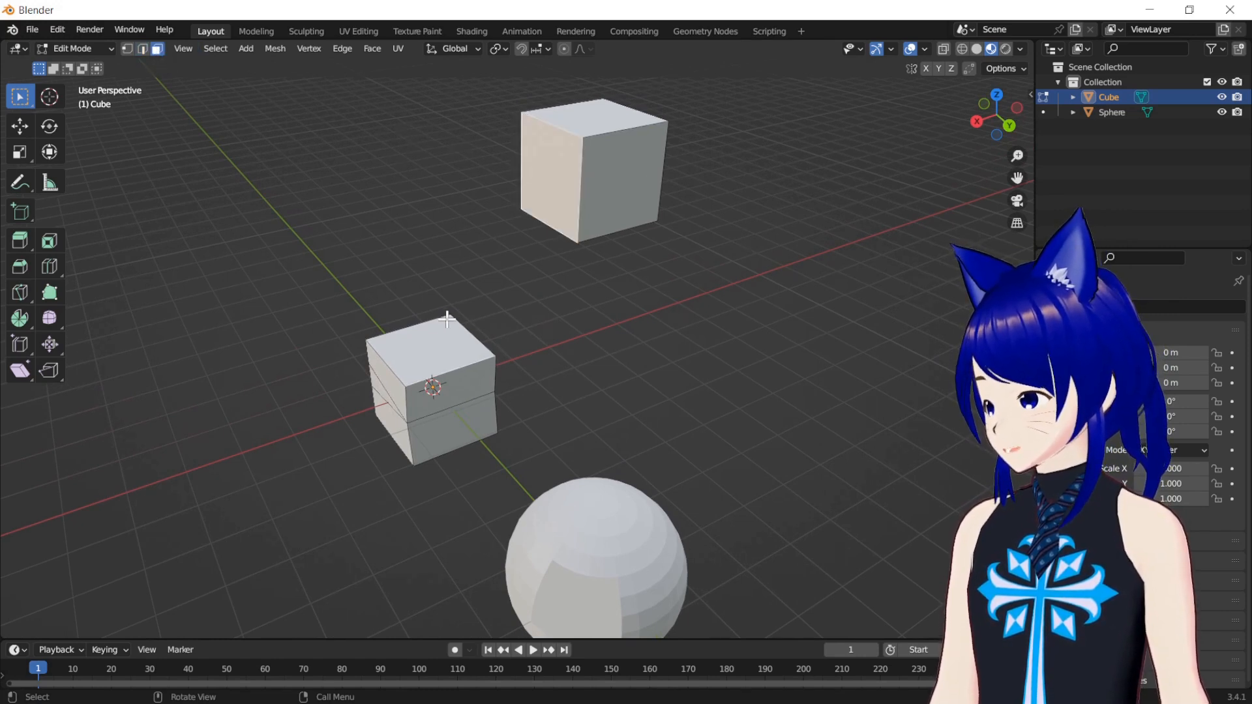
{"action": "left_click", "coordinate": [438, 346], "text": "shift"}
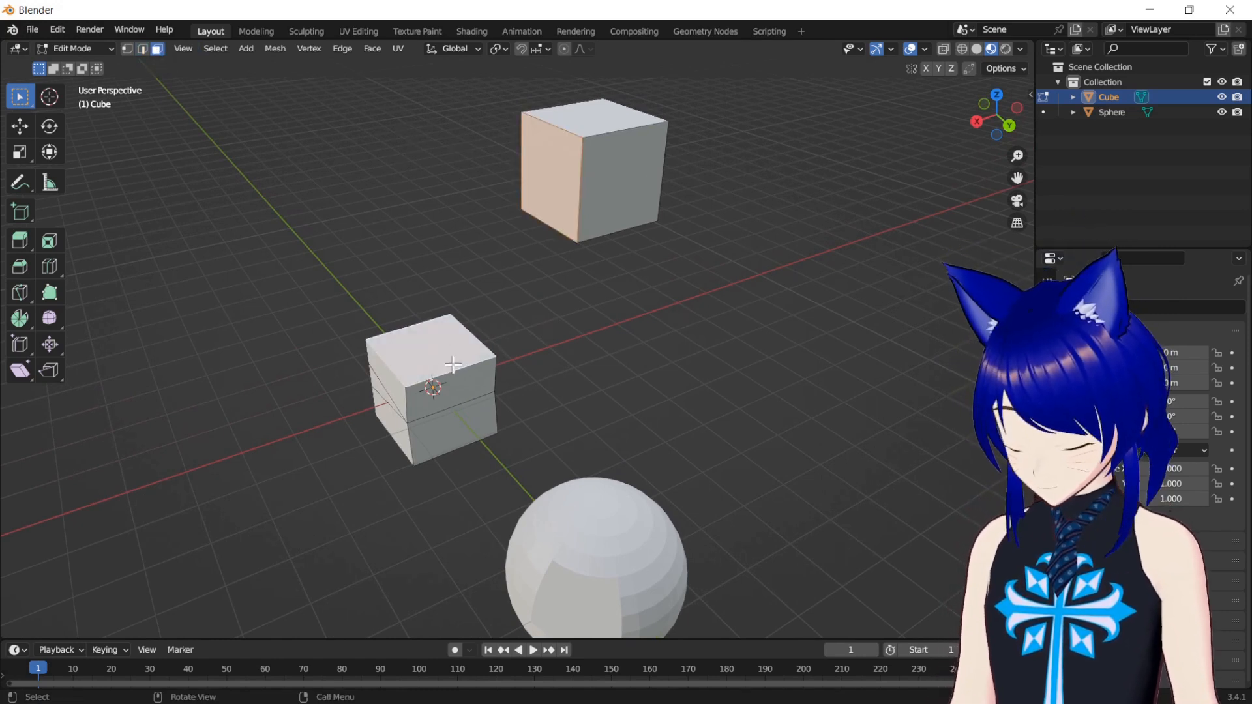
{"action": "key", "text": "m"}
{"action": "left_click", "coordinate": [439, 333]}
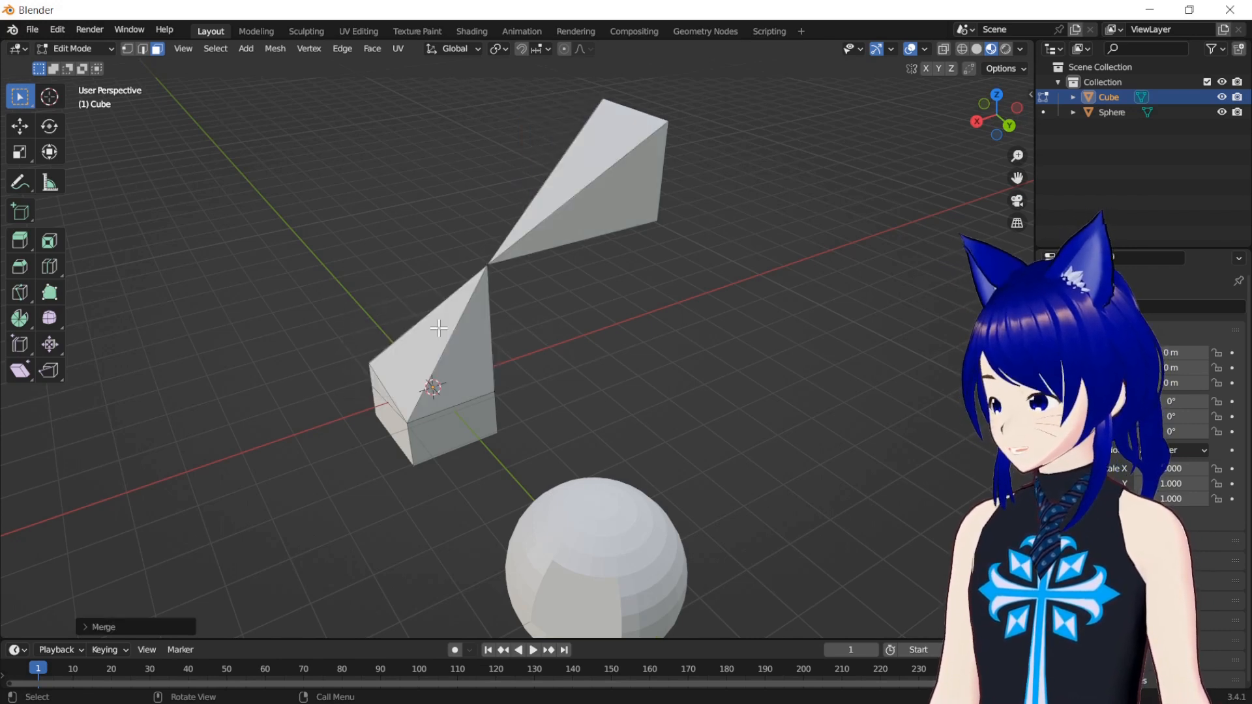
{"action": "left_click_drag", "start_coordinate": [980, 135], "coordinate": [1077, 143]}
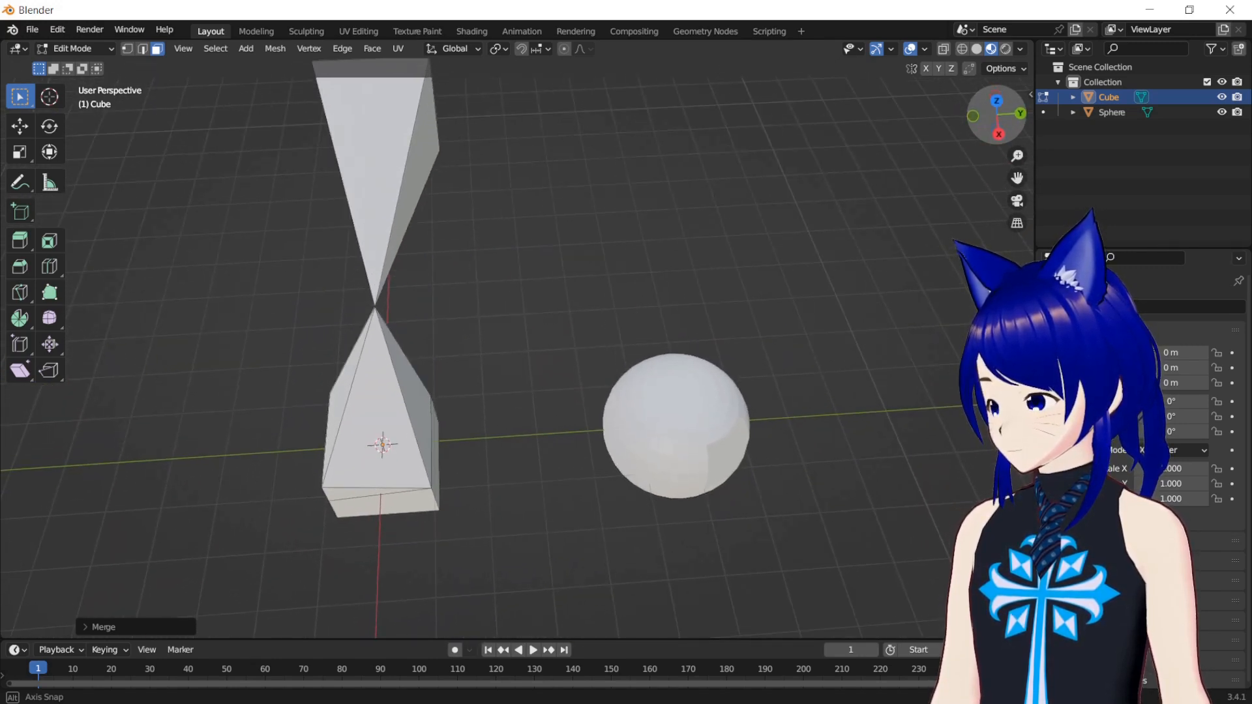
{"action": "left_click_drag", "start_coordinate": [1055, 195], "coordinate": [964, 145]}
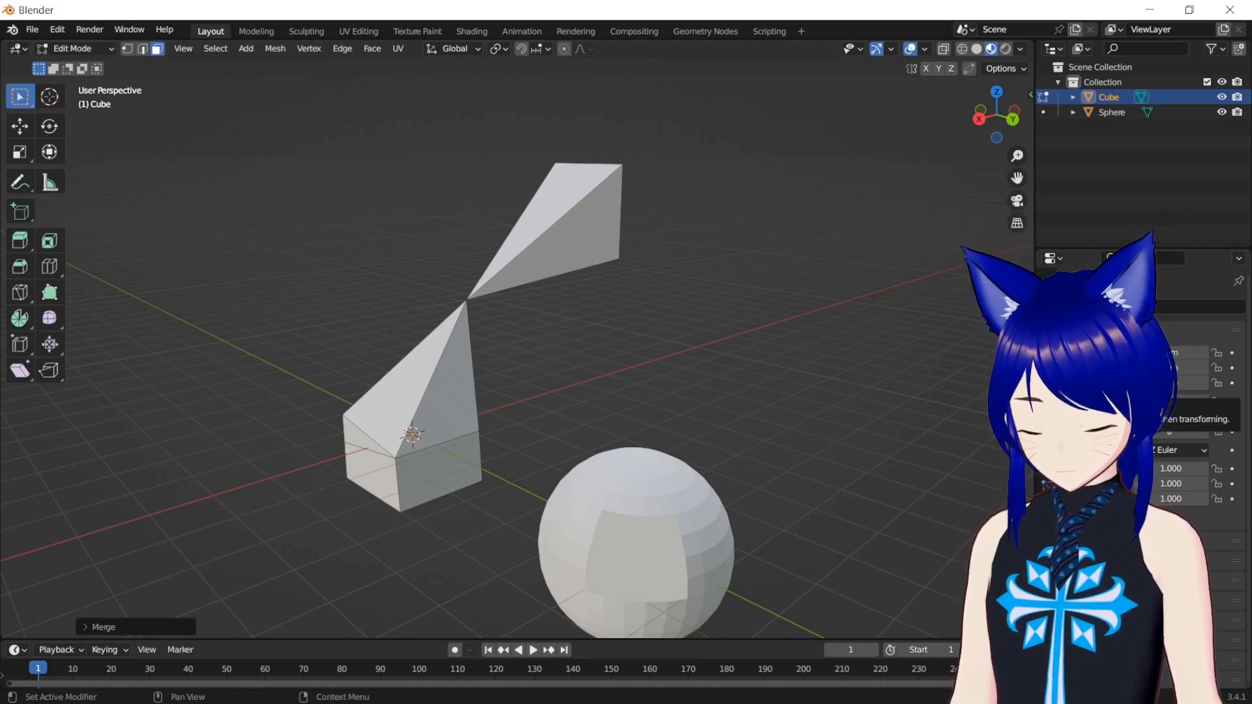
{"action": "left_click", "coordinate": [460, 518]}
{"action": "left_click", "coordinate": [460, 519]}
{"action": "left_click", "coordinate": [460, 534]}
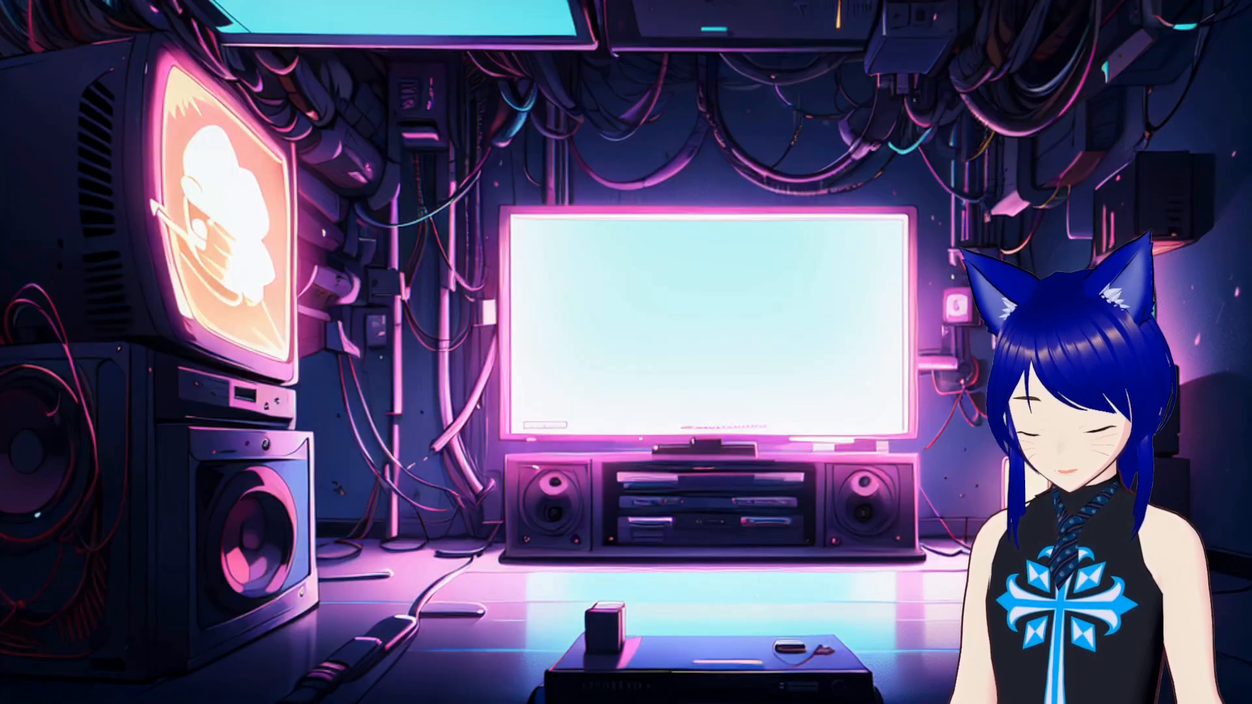